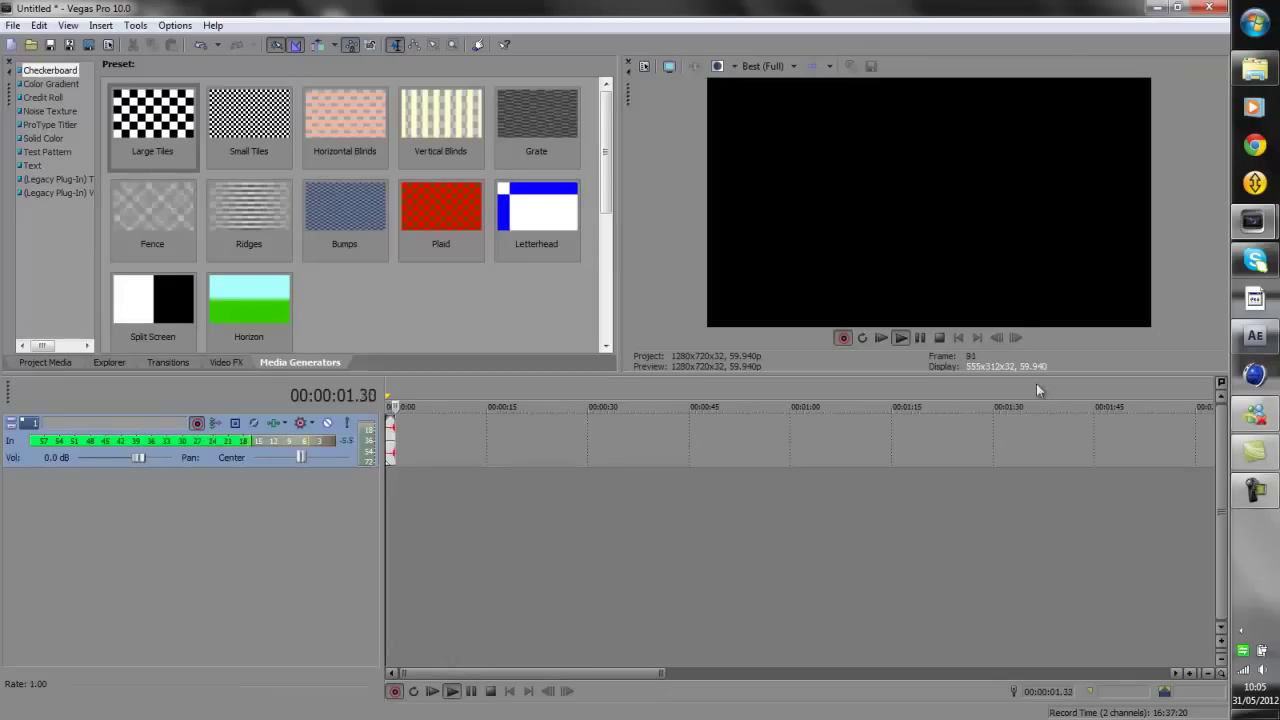
Look over the full length of the audio event on the timeline and return the playhead to the start
mouse_move(1253, 221)
click(1141, 166)
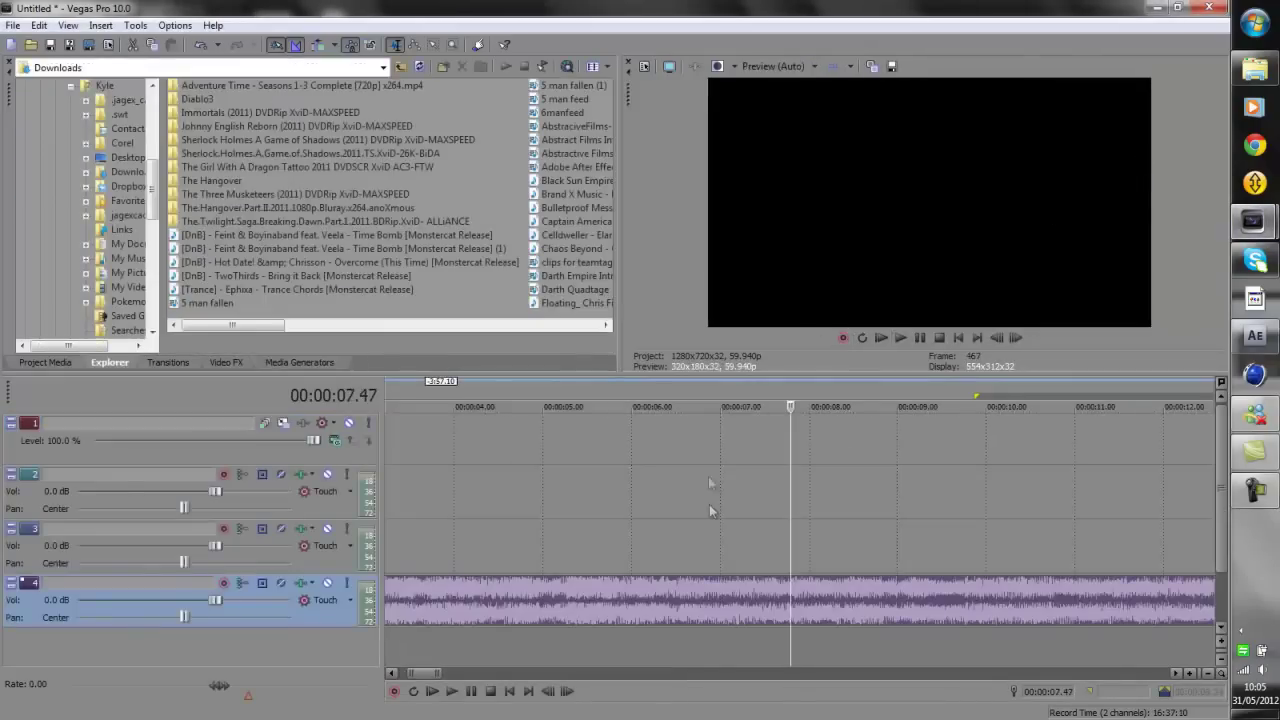
scroll(709, 504, down, 5)
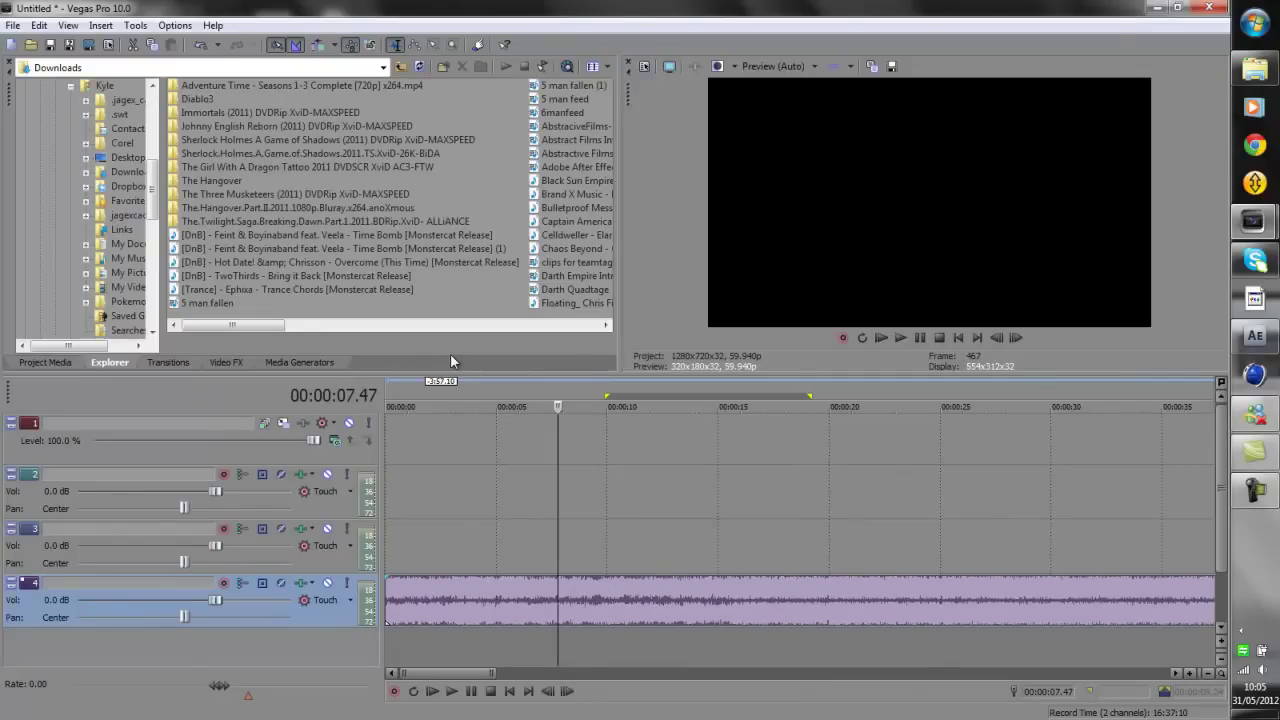
scroll(504, 577, down, 1)
key(ctrl+Home)
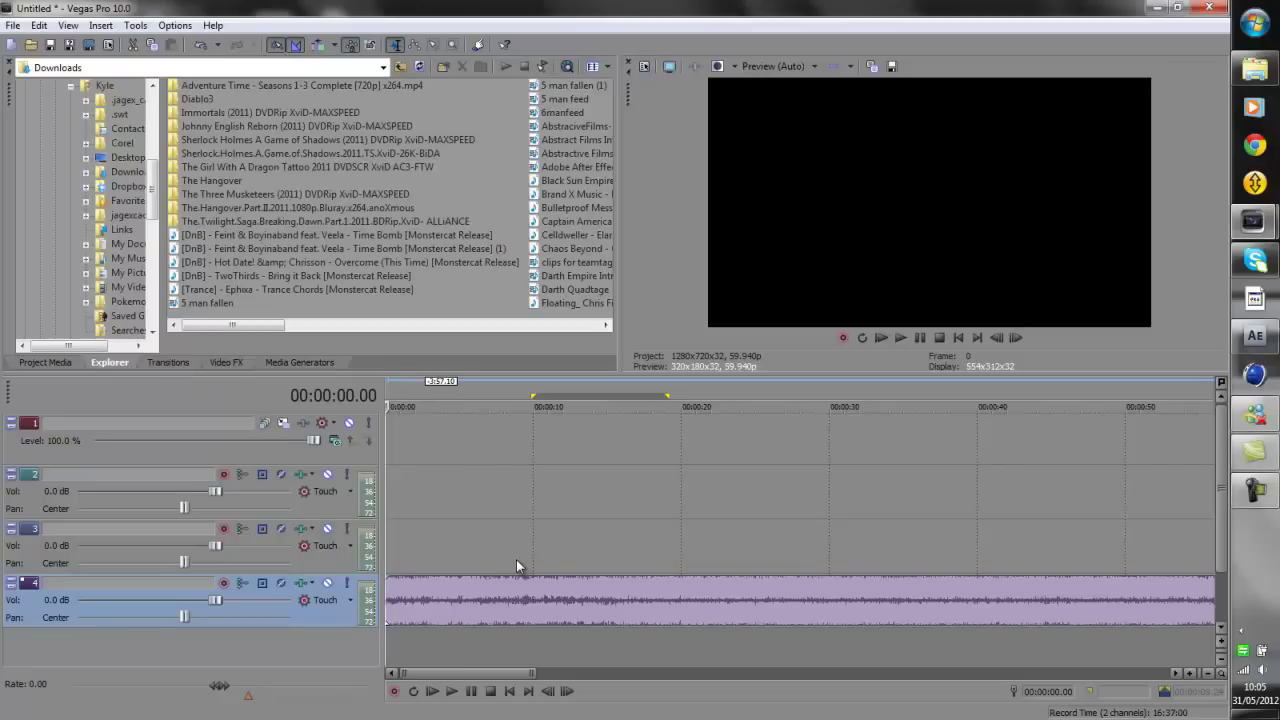
scroll(514, 559, down, 2)
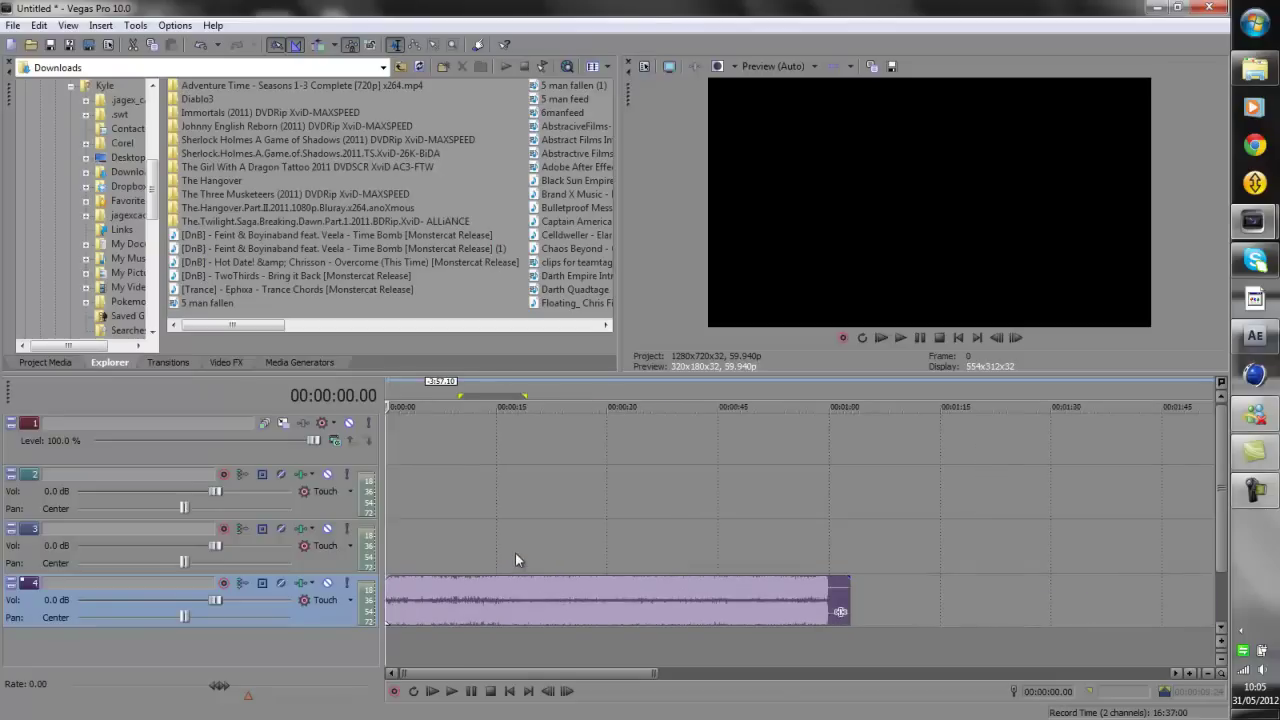
scroll(514, 552, up, 2)
click(416, 616)
scroll(422, 612, down, 2)
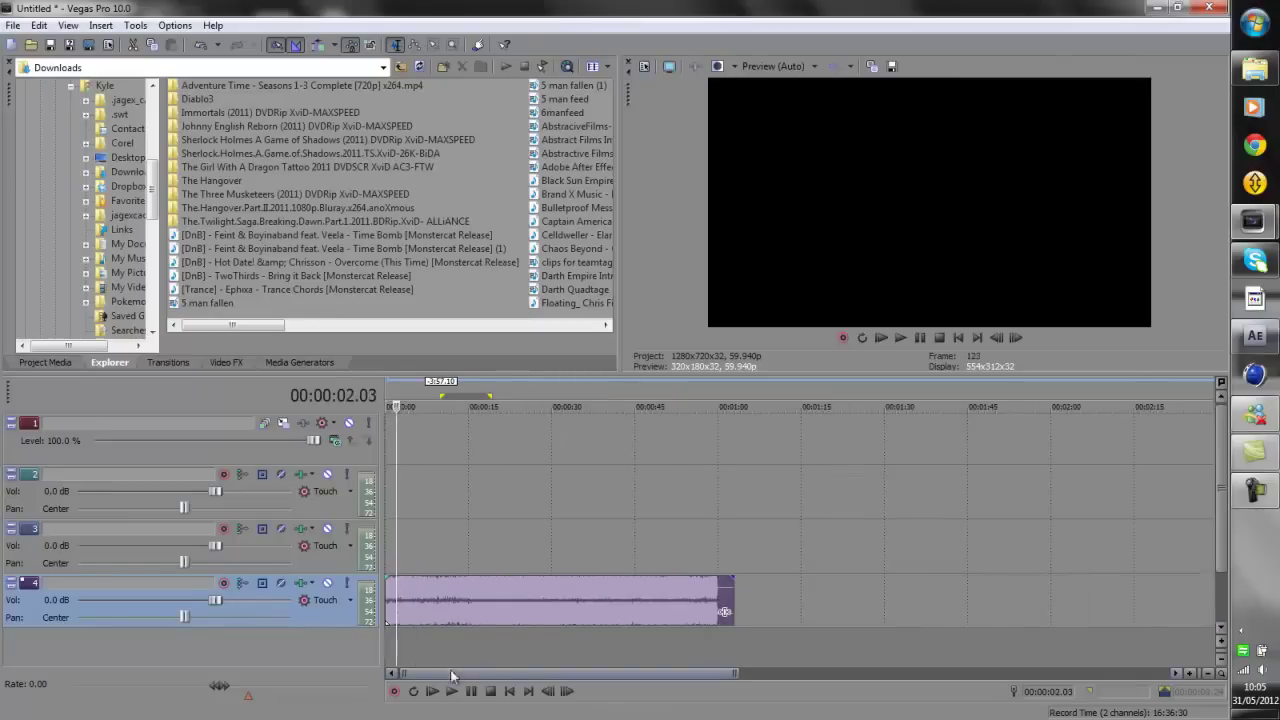
click(510, 691)
Add the "+20 shipmen" clip from the Rendered Clips > cod4 clips folder to the start of the timeline
click(1255, 68)
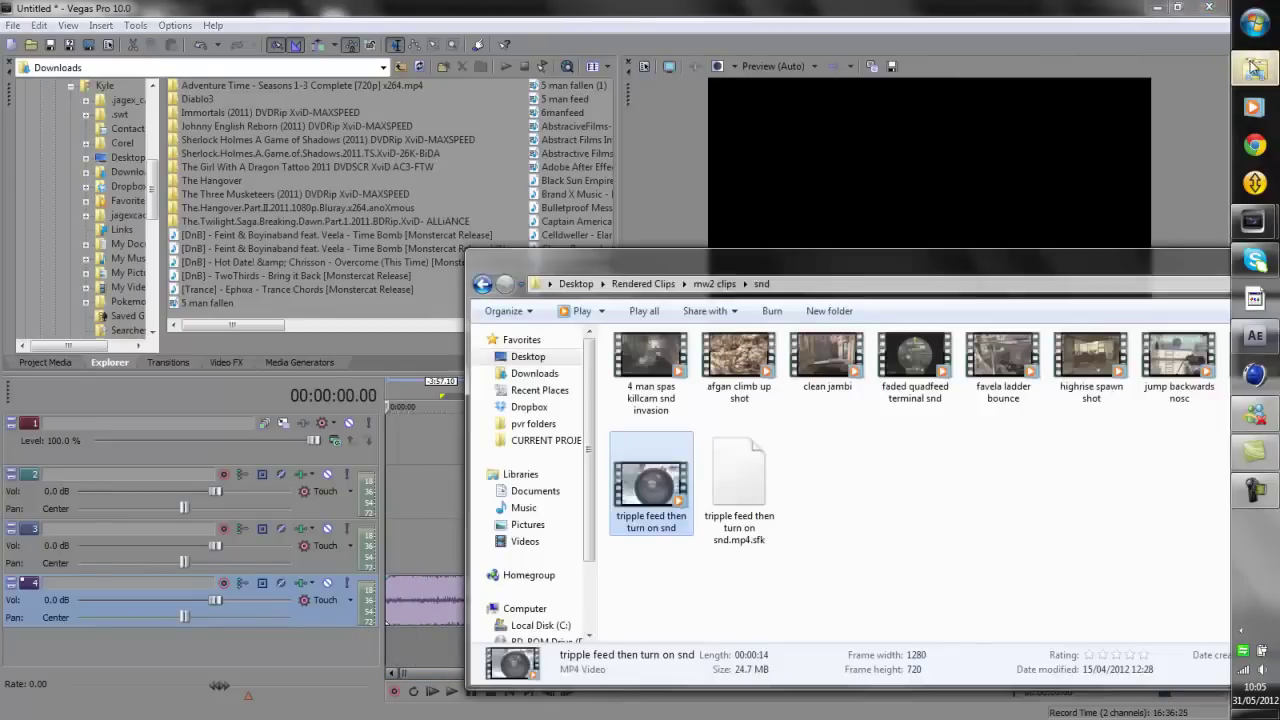
click(909, 462)
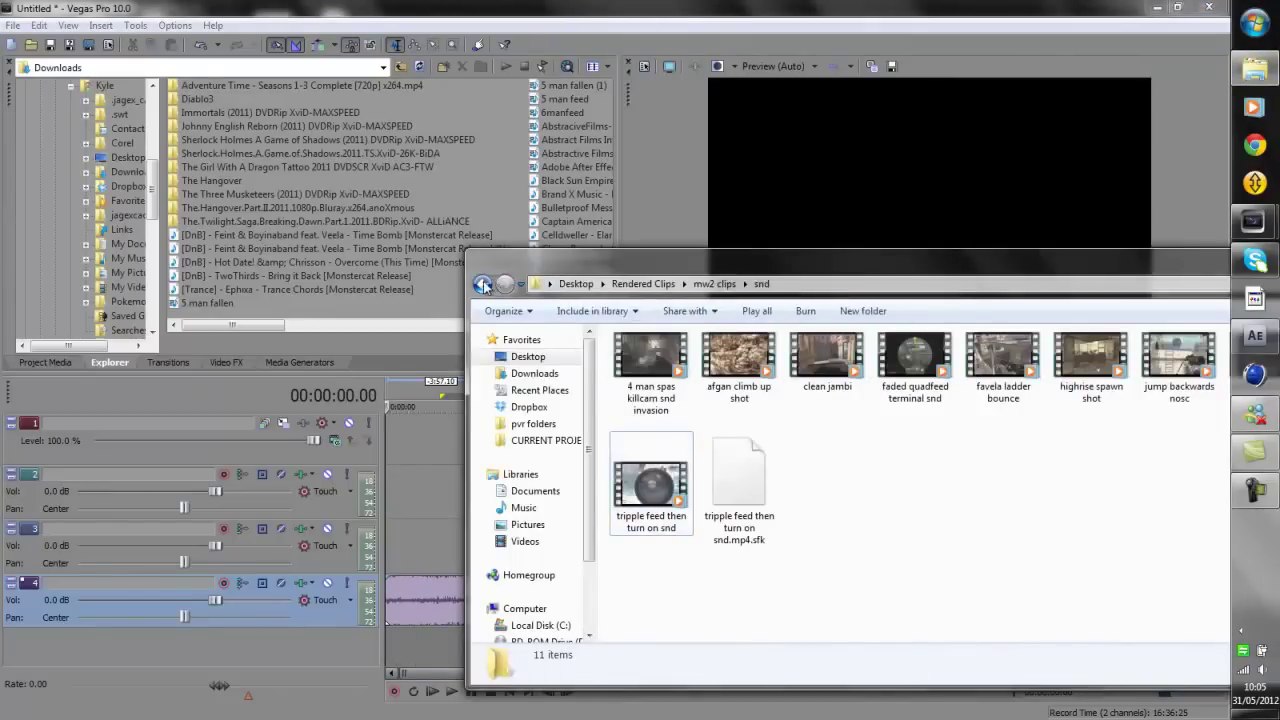
click(482, 284)
click(482, 284)
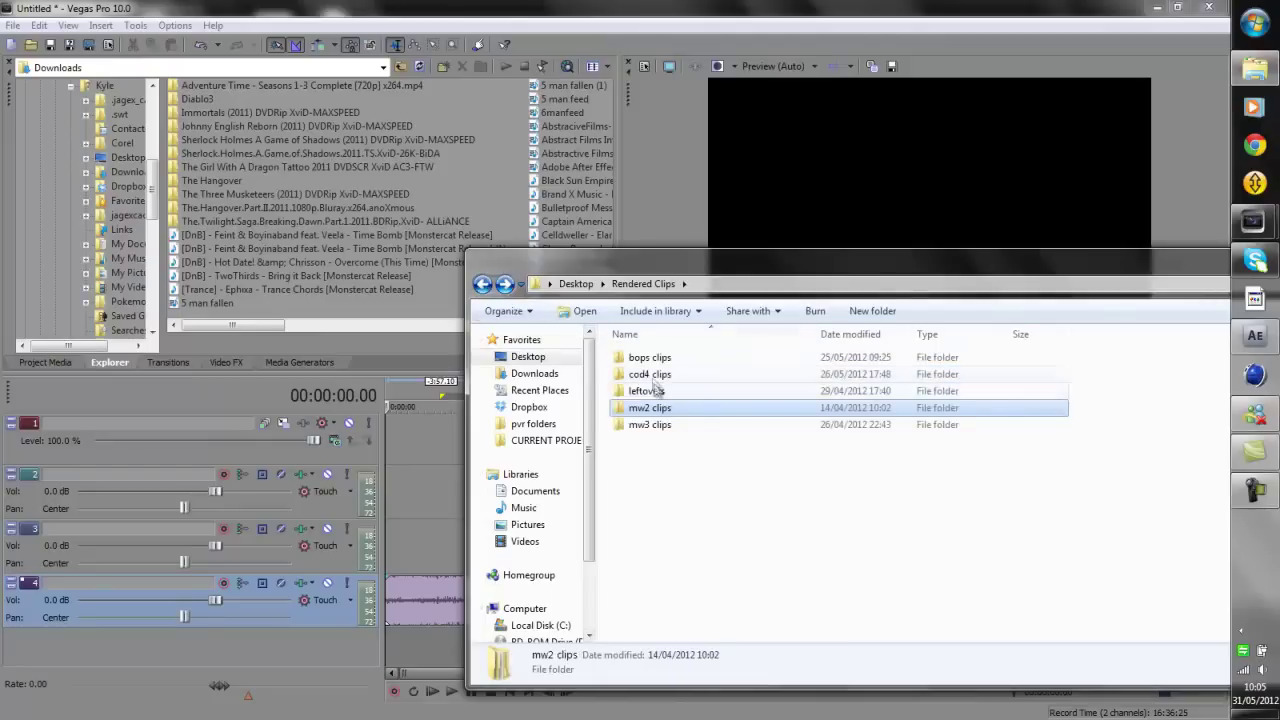
double_click(655, 374)
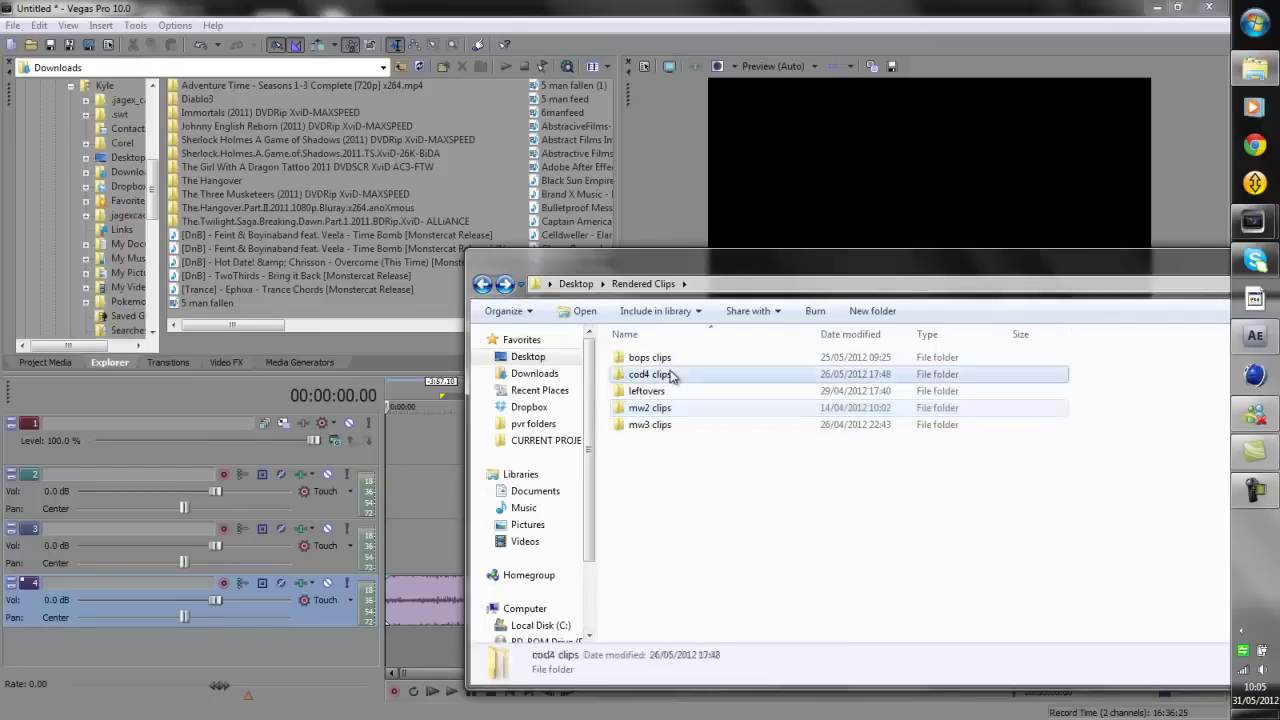
drag(871, 254, 607, 100)
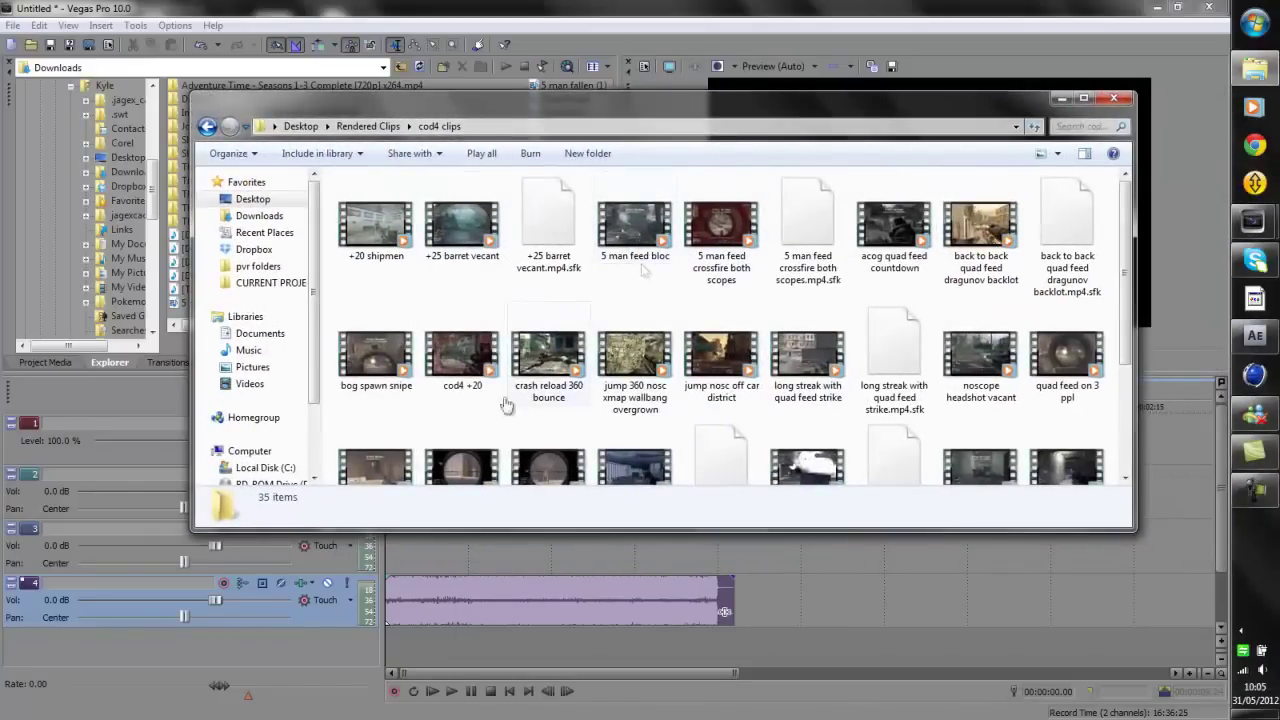
drag(388, 245, 354, 553)
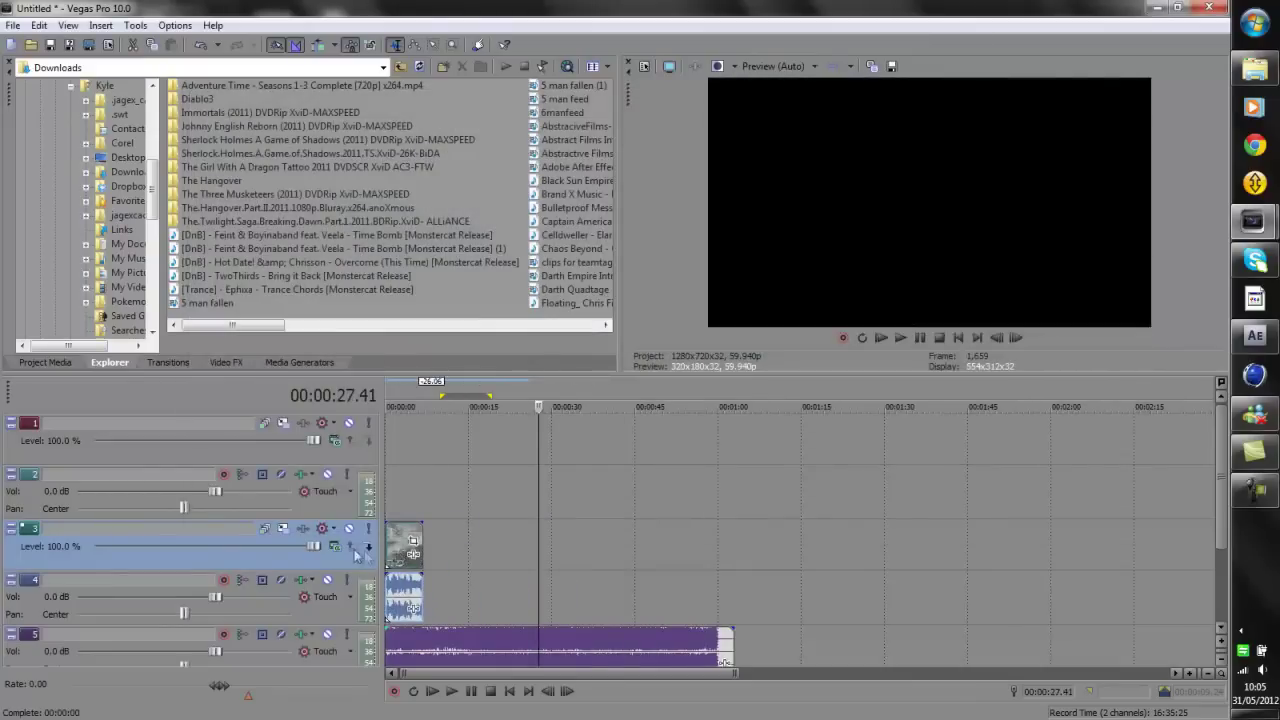
Delete the empty video and audio tracks above the newly added clip
click(322, 509)
key(Delete)
click(297, 462)
key(Delete)
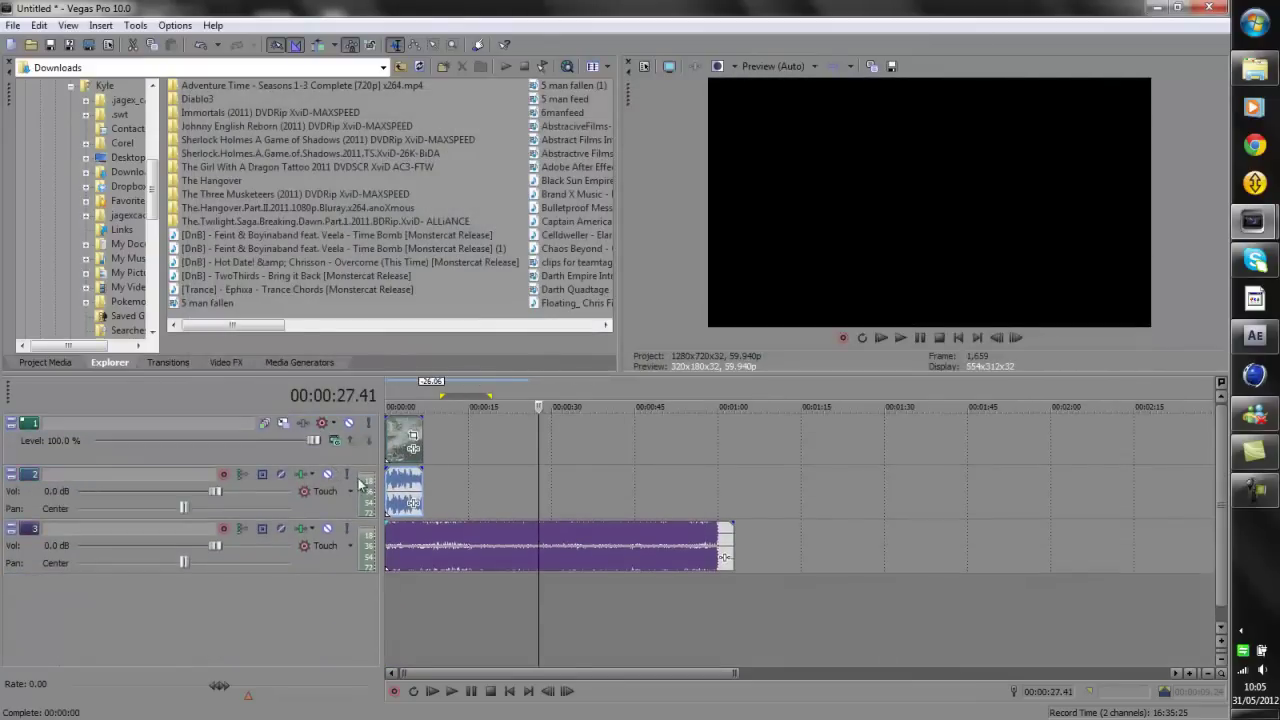
Open the event properties of the added video clip and confirm the dialog
right_click(395, 455)
click(470, 434)
click(515, 229)
click(676, 526)
scroll(610, 505, up, 2)
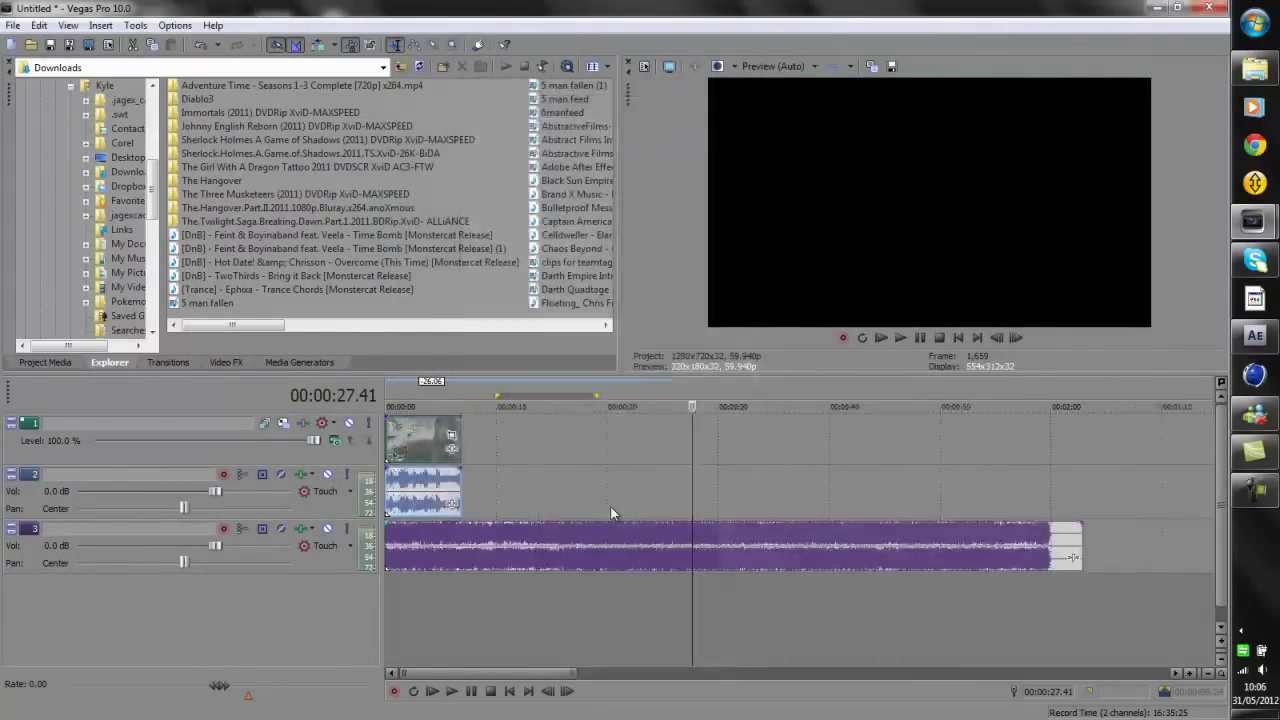
scroll(466, 464, down, 2)
click(401, 448)
right_click(401, 449)
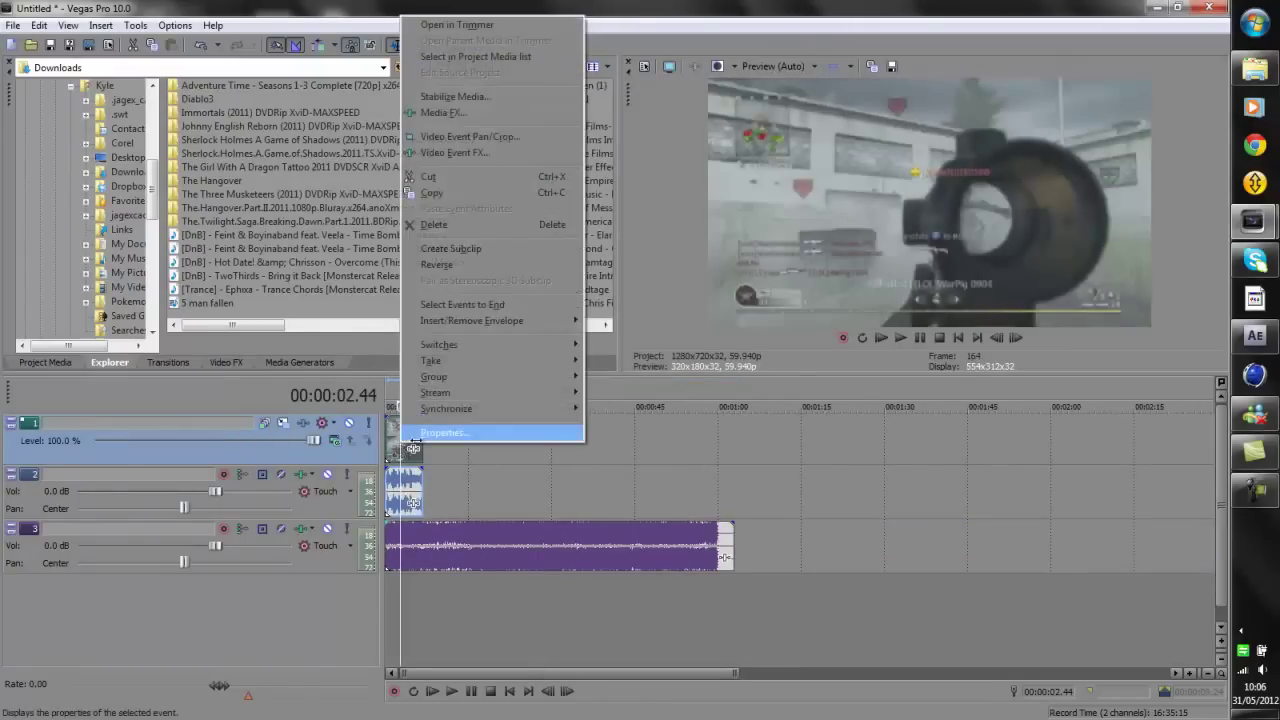
click(445, 434)
click(683, 526)
Play back the opening of the video sequence to review it against the music
scroll(648, 548, up, 4)
scroll(648, 547, up, 3)
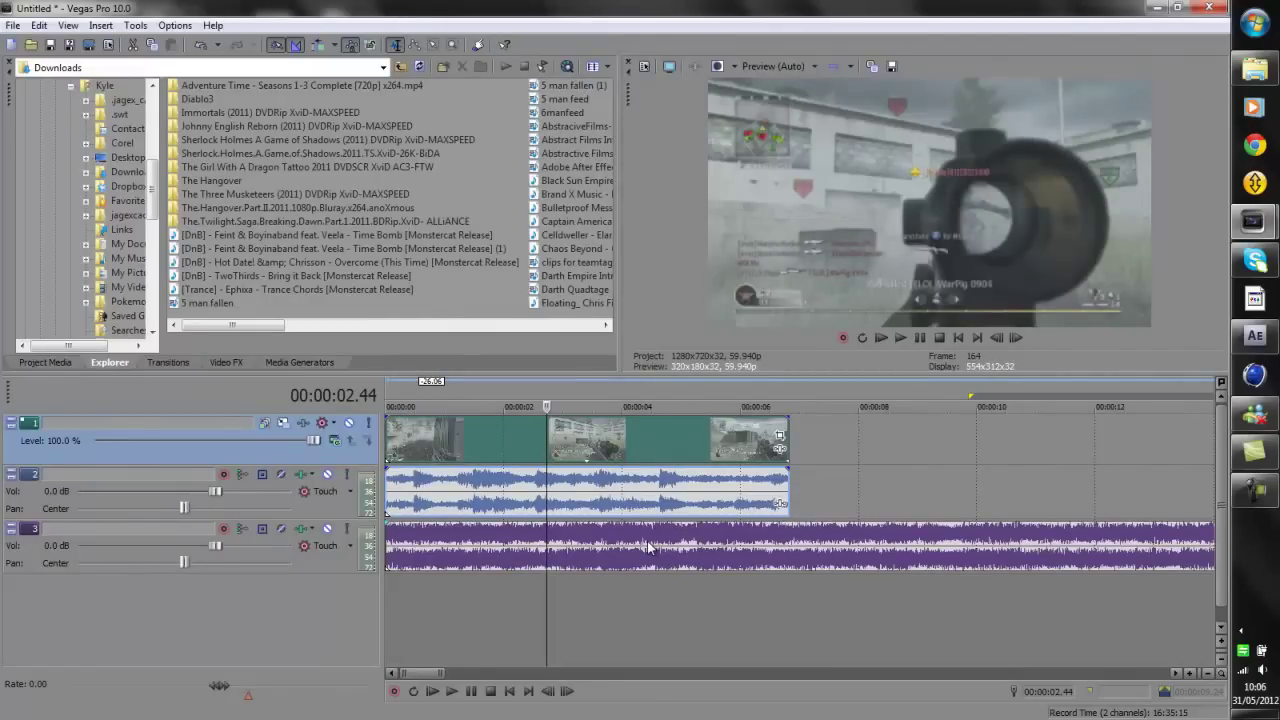
key(space)
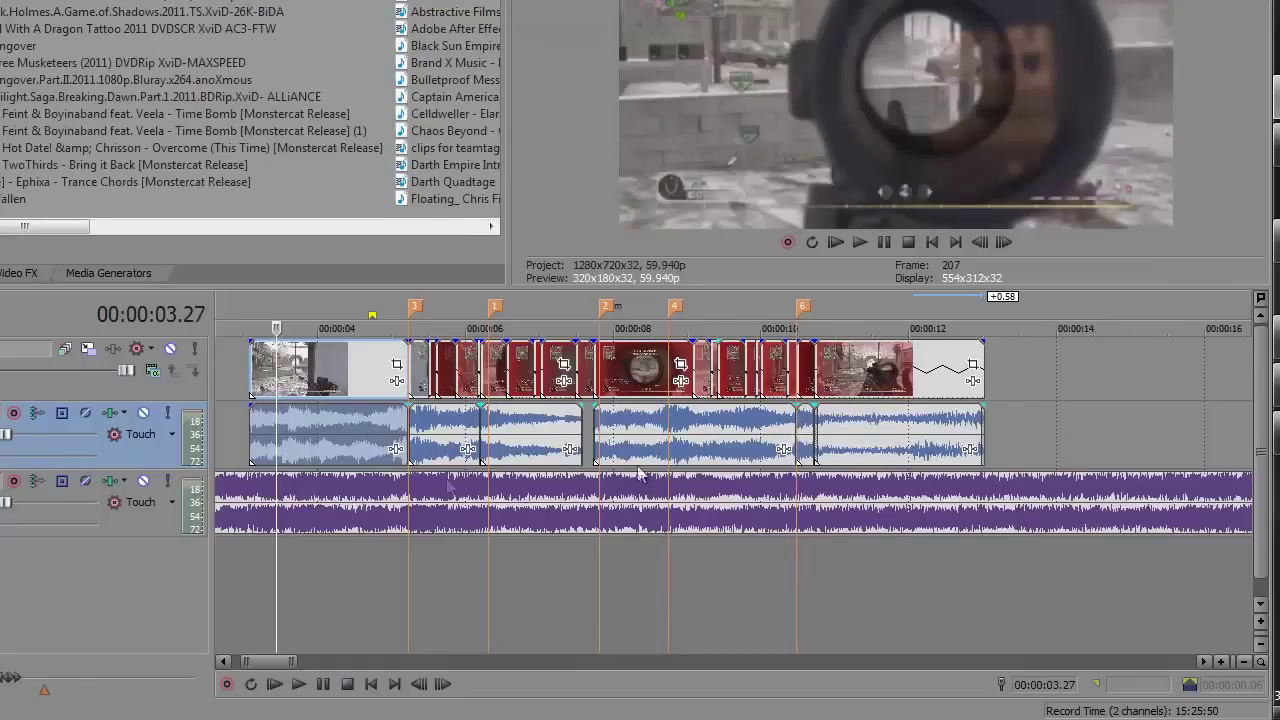
click(341, 366)
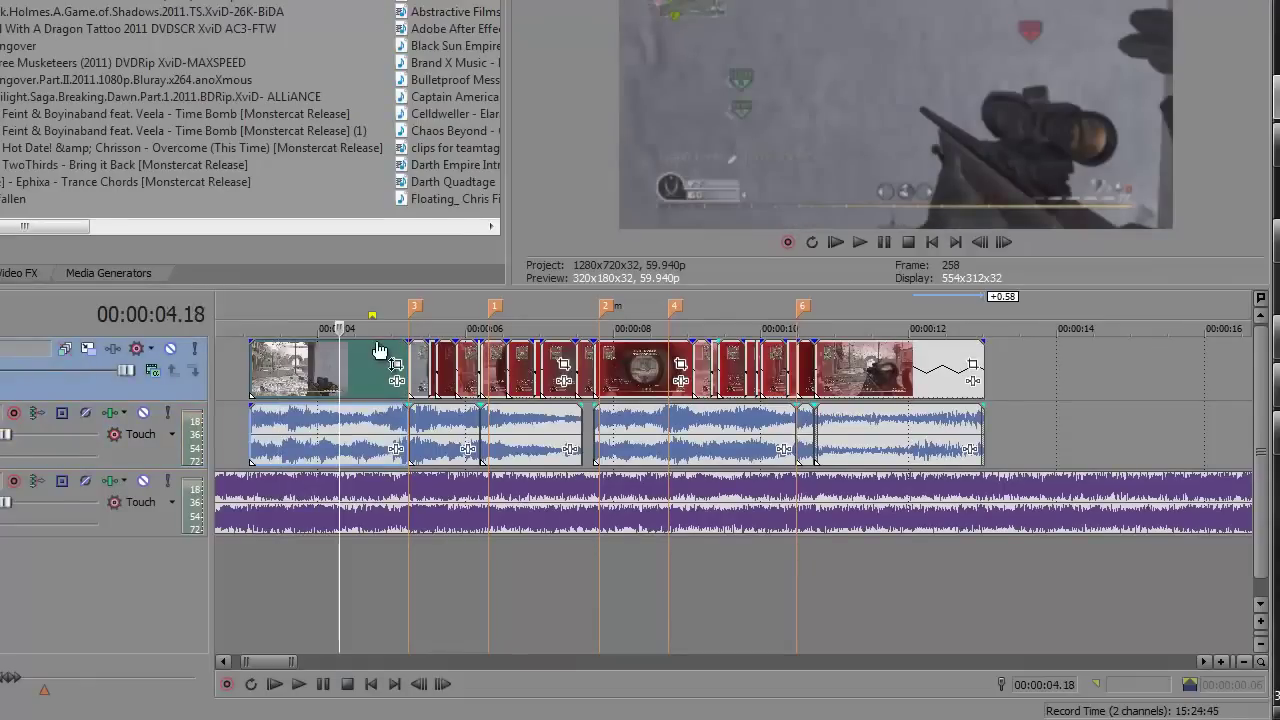
click(356, 328)
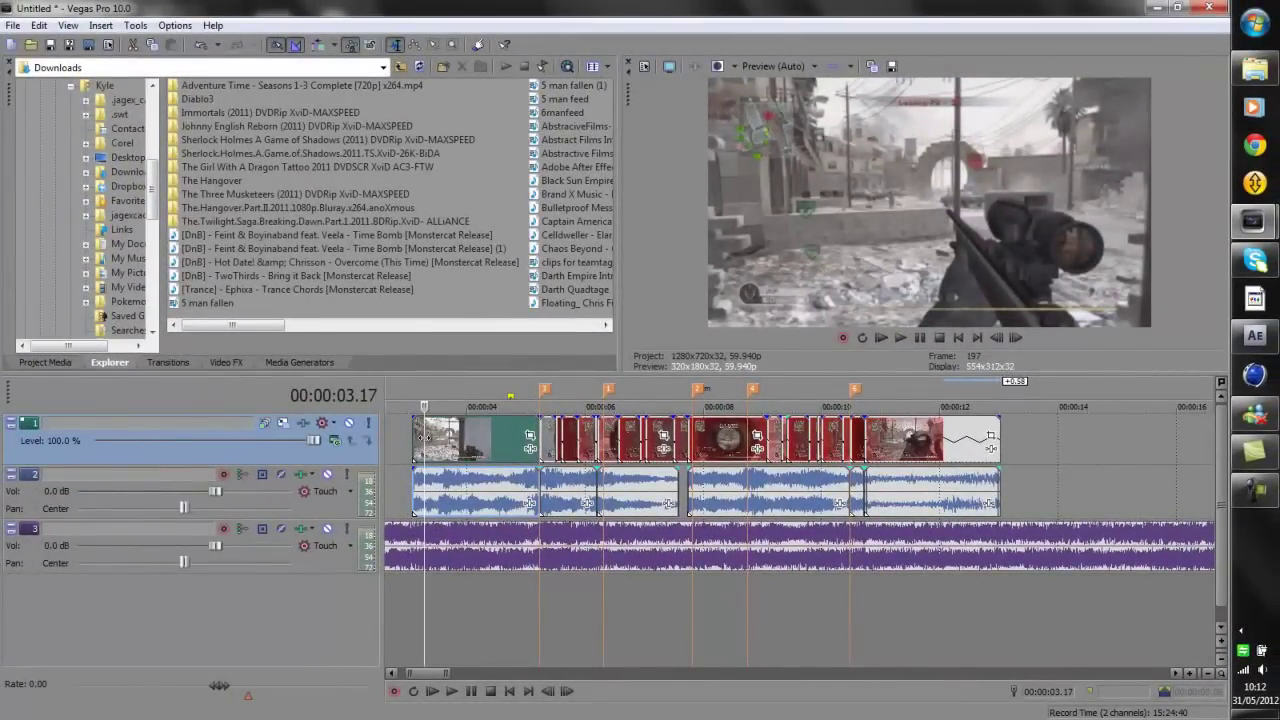
key(space)
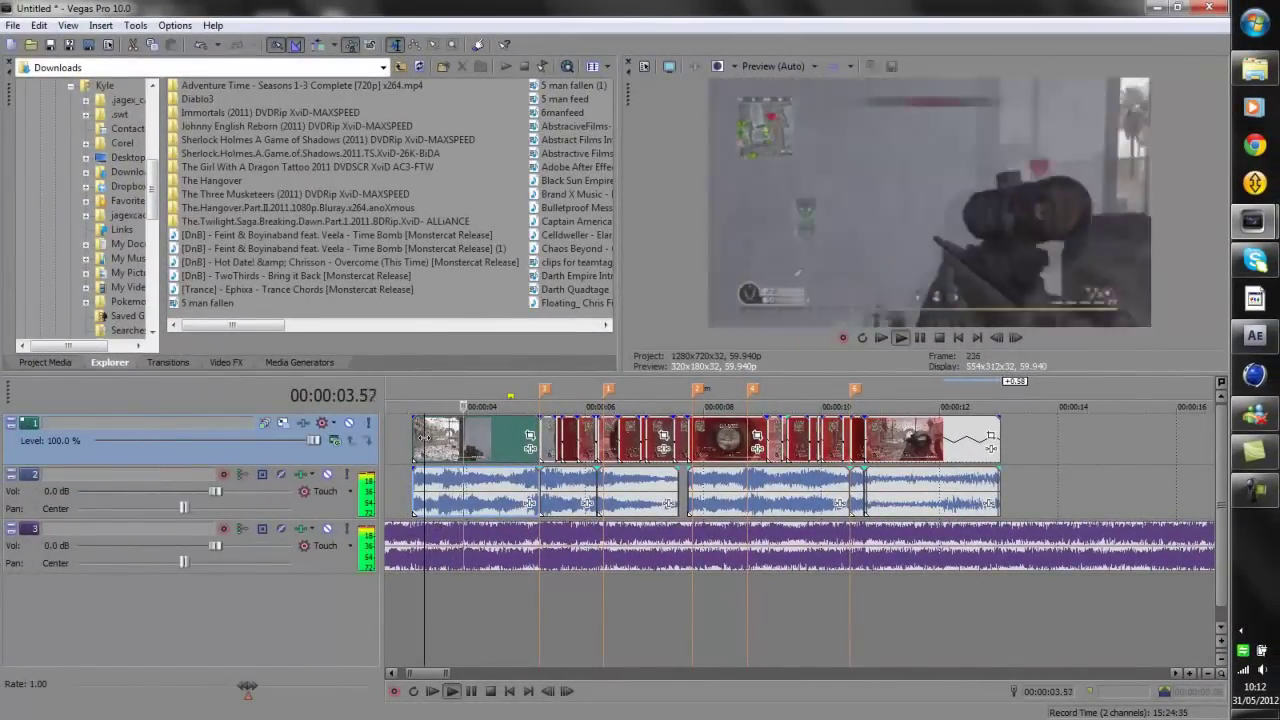
key(space)
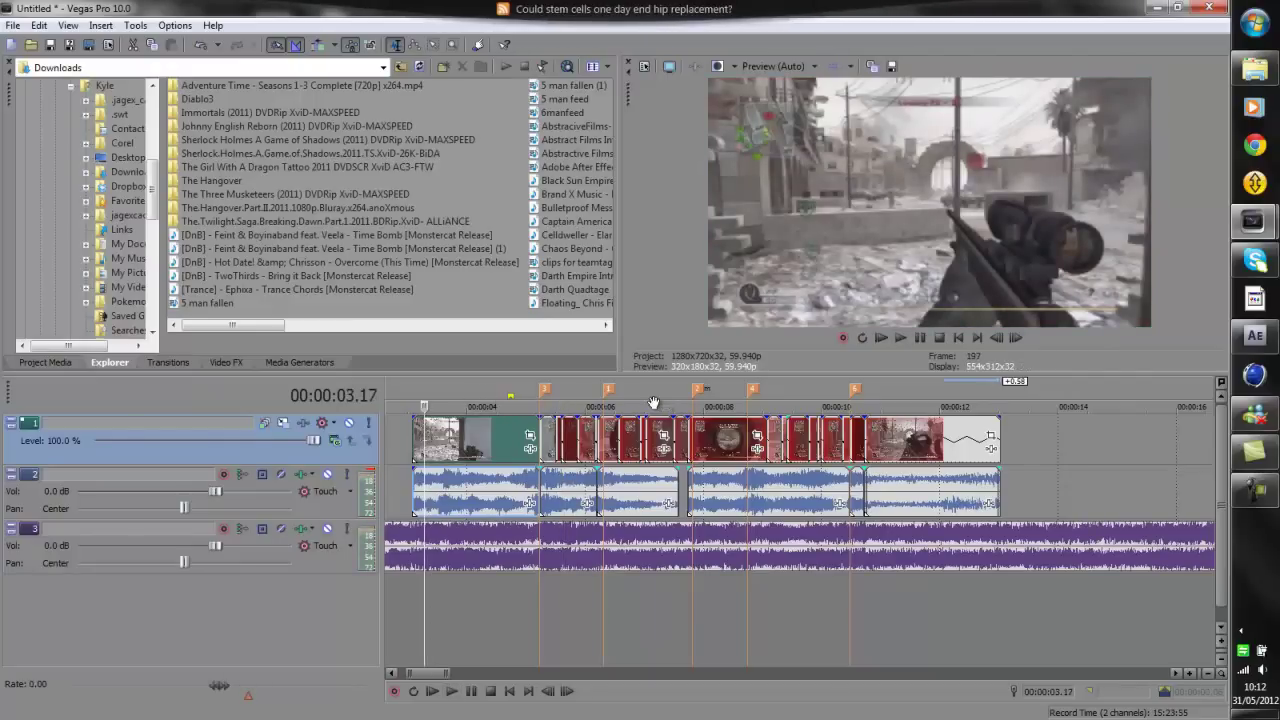
Set the loop region to span the entire video sequence, from 00:00:03.05 to 00:00:13.02
scroll(653, 404, down, 1)
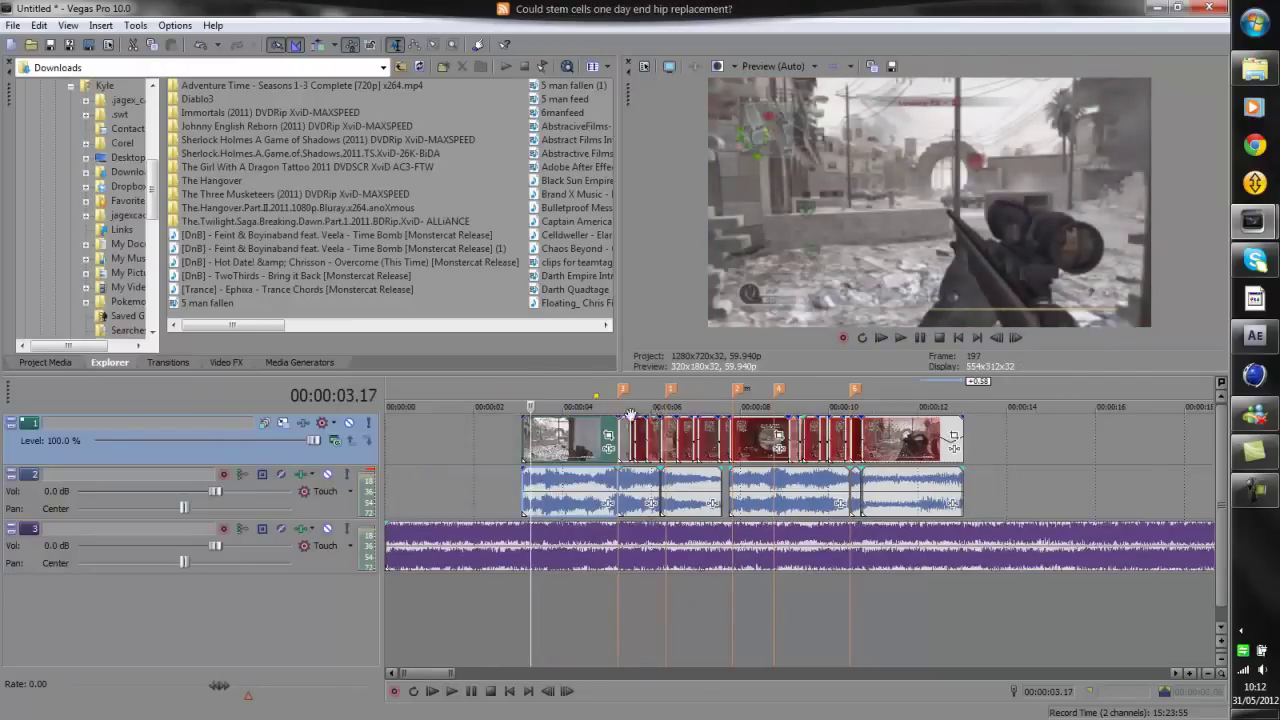
scroll(632, 411, up, 2)
drag(645, 397, 689, 404)
click(622, 403)
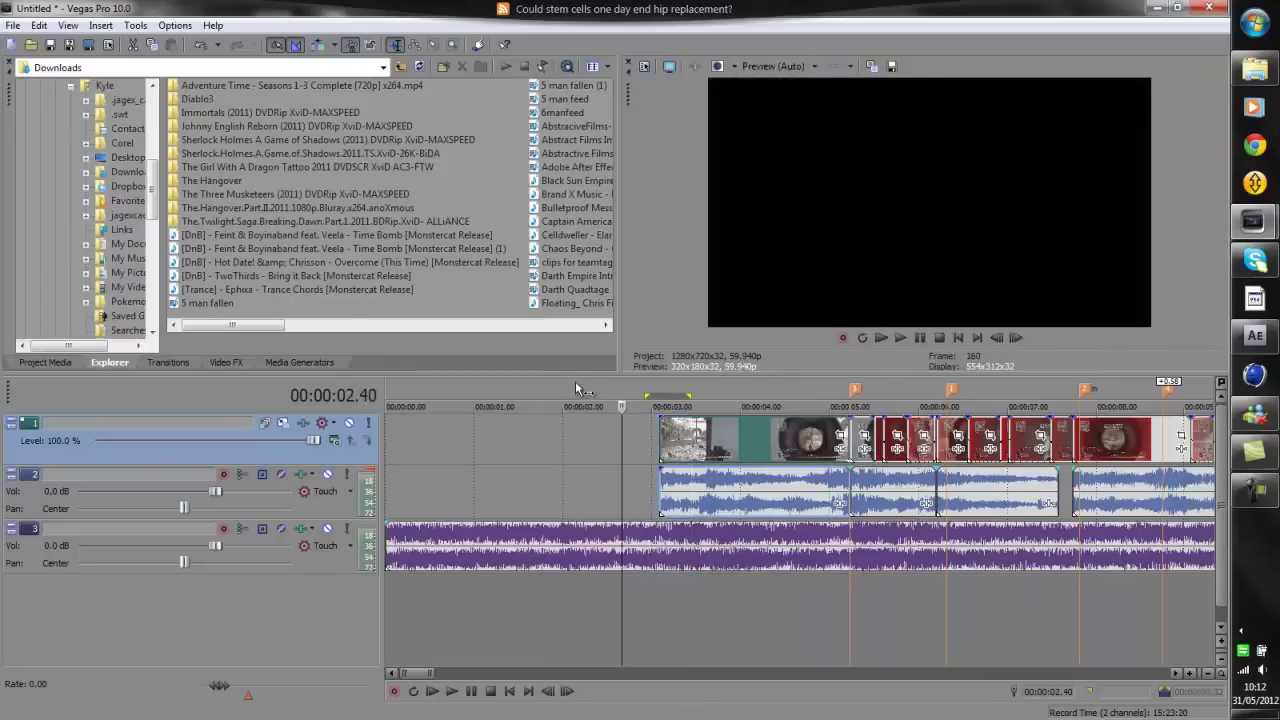
drag(661, 395, 973, 452)
scroll(791, 406, down, 1)
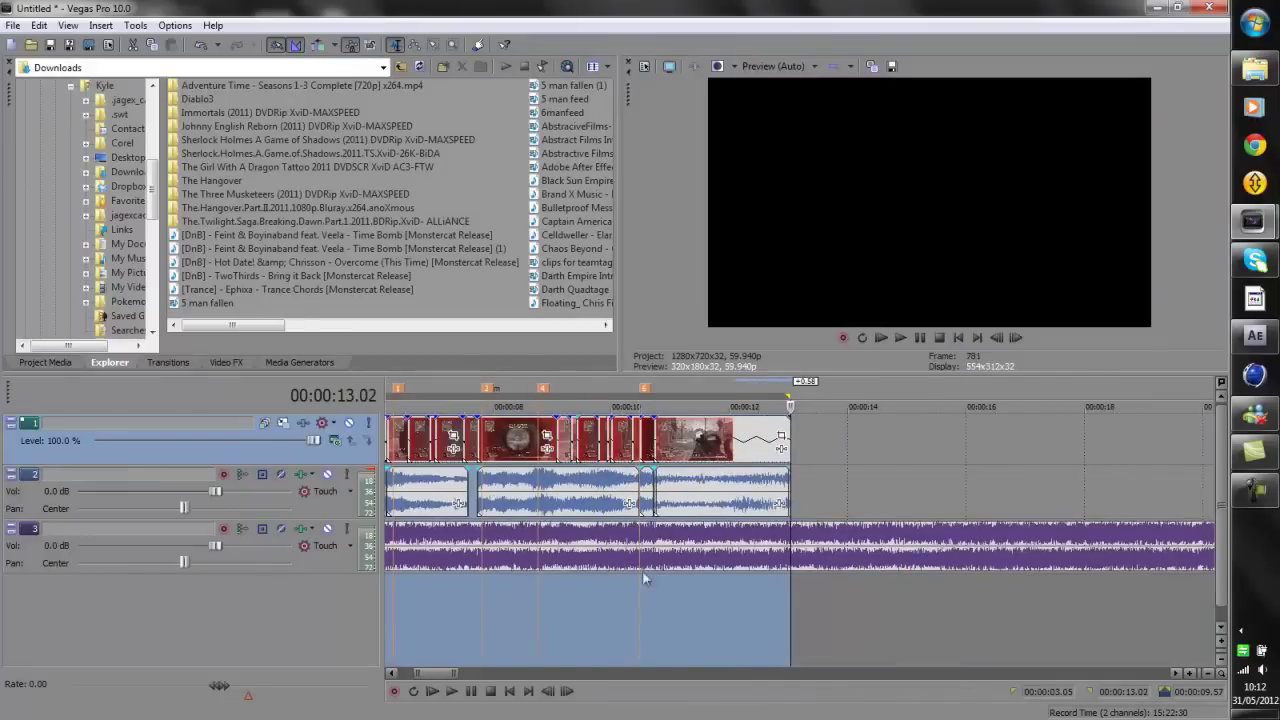
drag(444, 675, 420, 678)
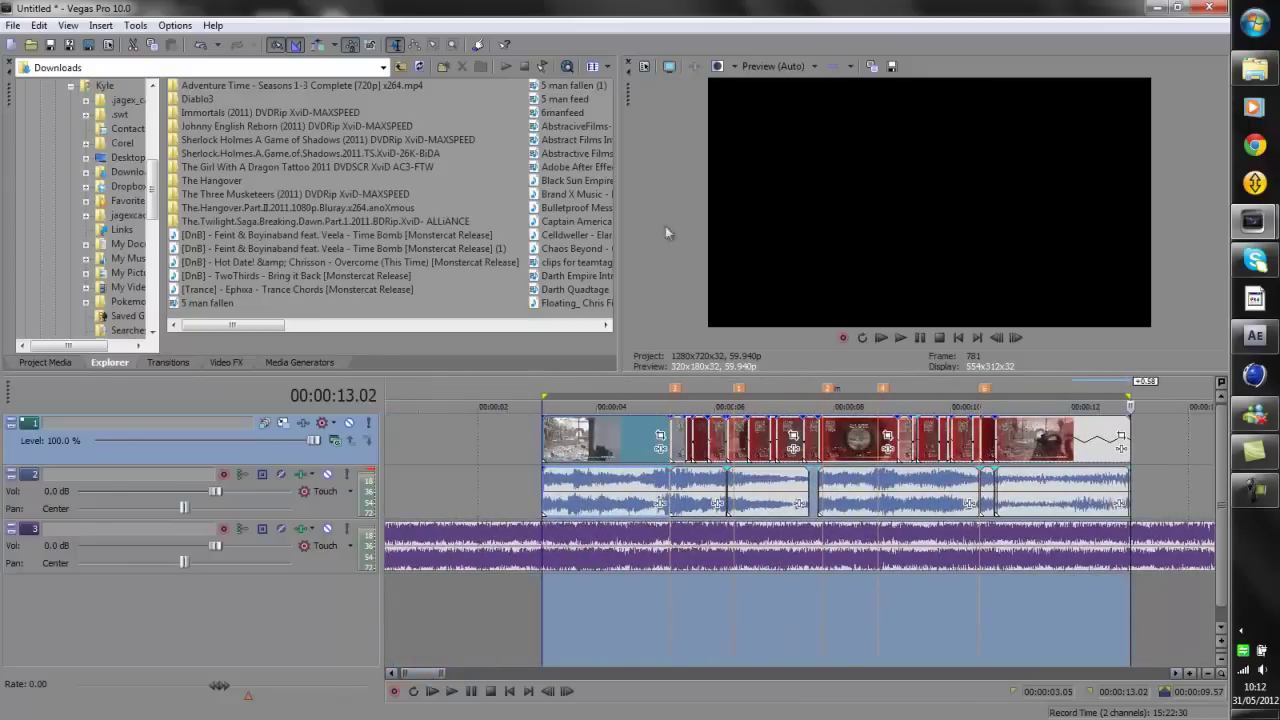
Set the video preview quality to Best (Full)
click(777, 66)
mouse_move(785, 140)
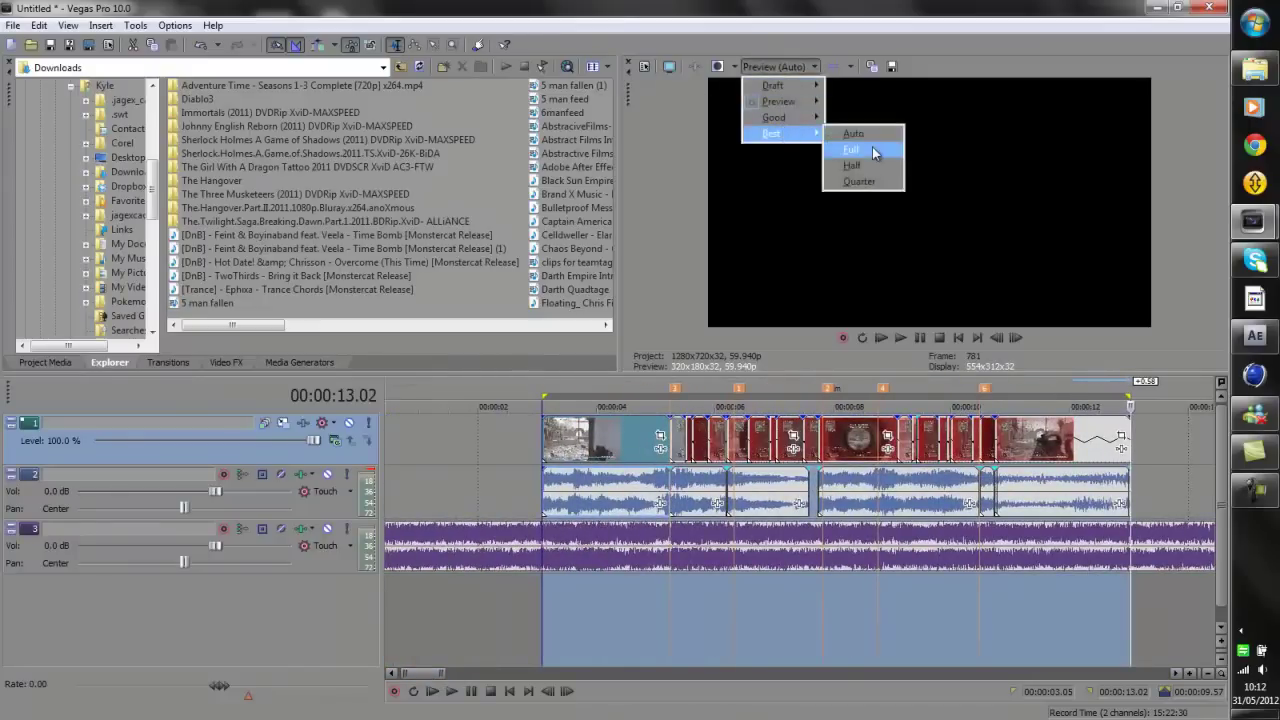
click(868, 149)
Render only the loop region to the Desktop as "test" in MainConcept AVC/AAC format with the hd template
click(14, 26)
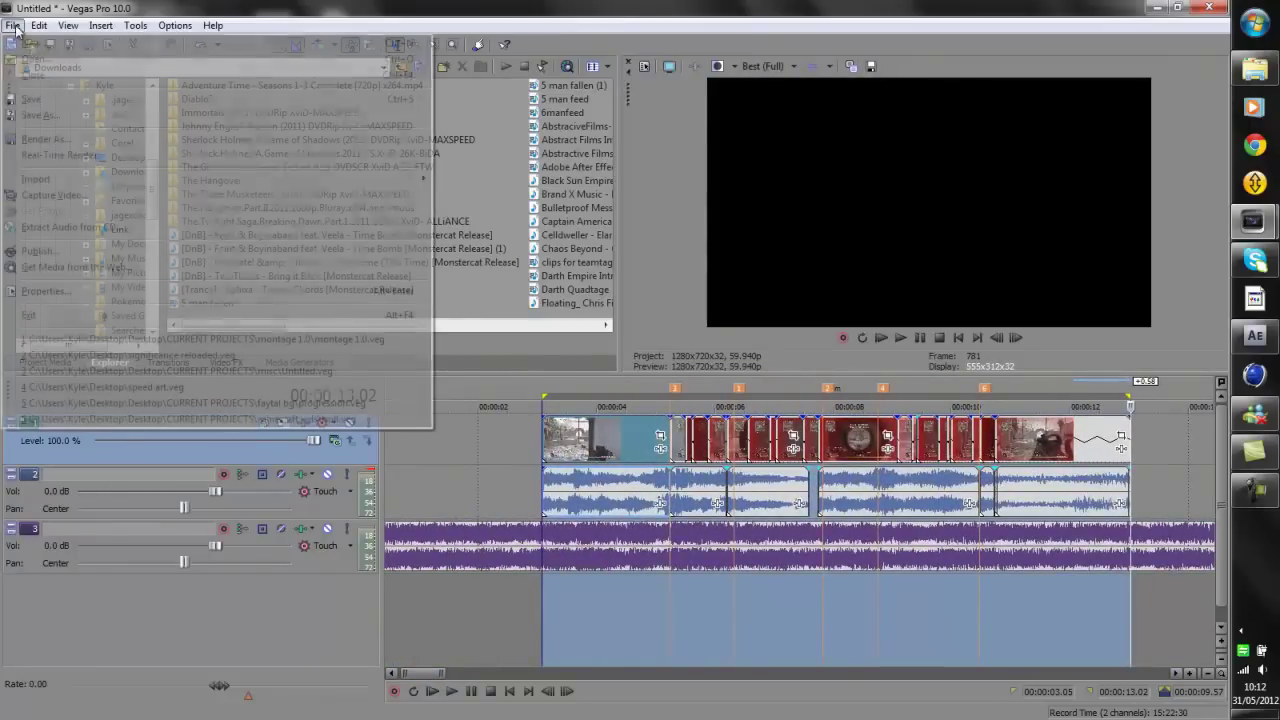
click(101, 143)
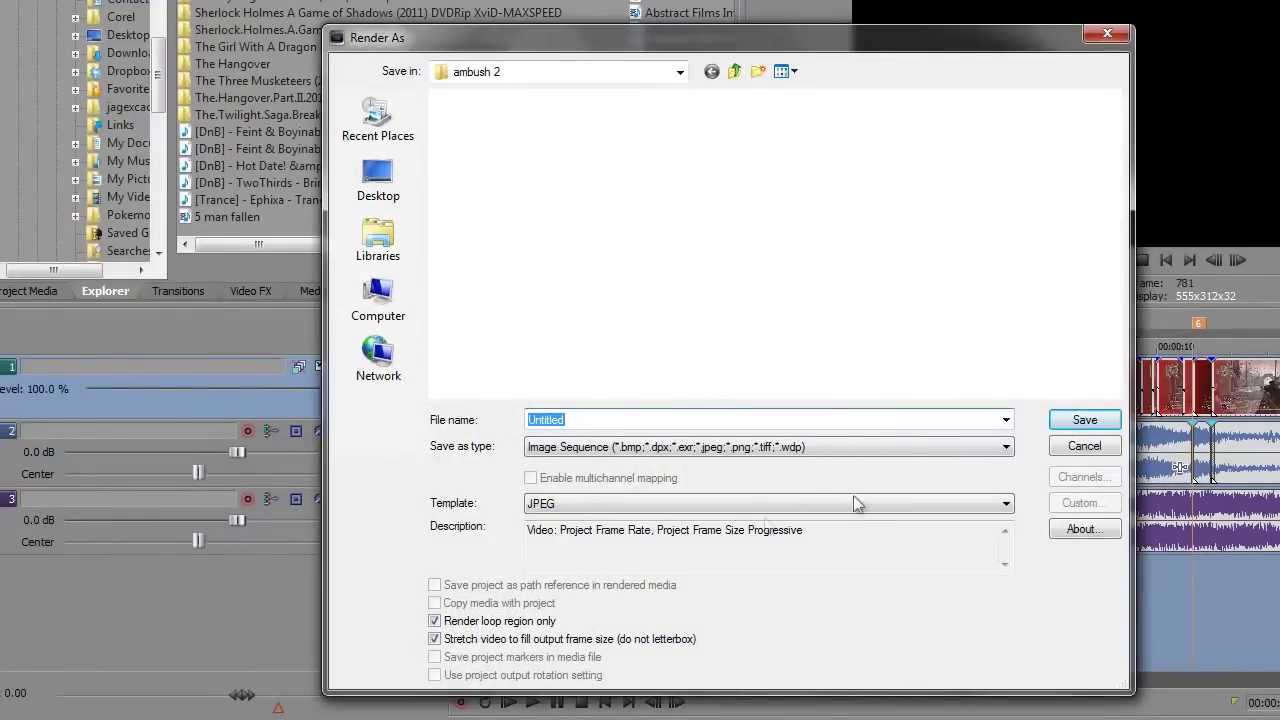
click(752, 440)
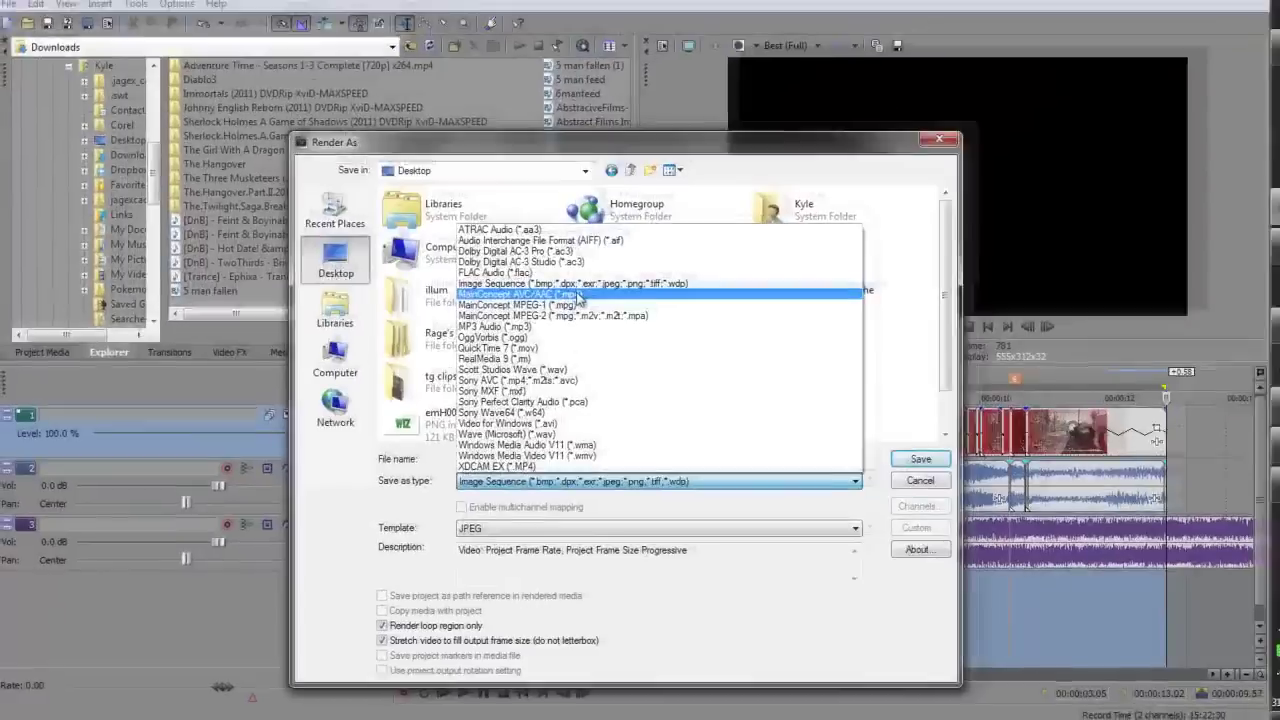
click(669, 220)
click(744, 466)
text(test)
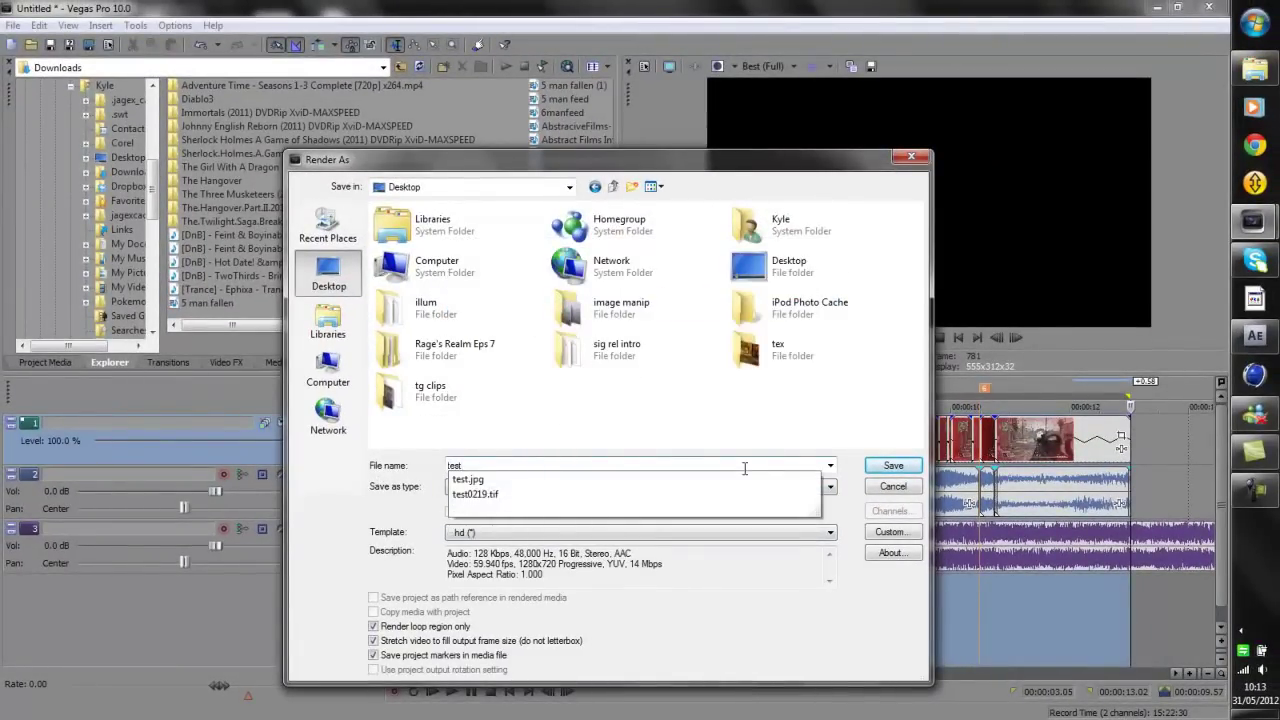
key(Return)
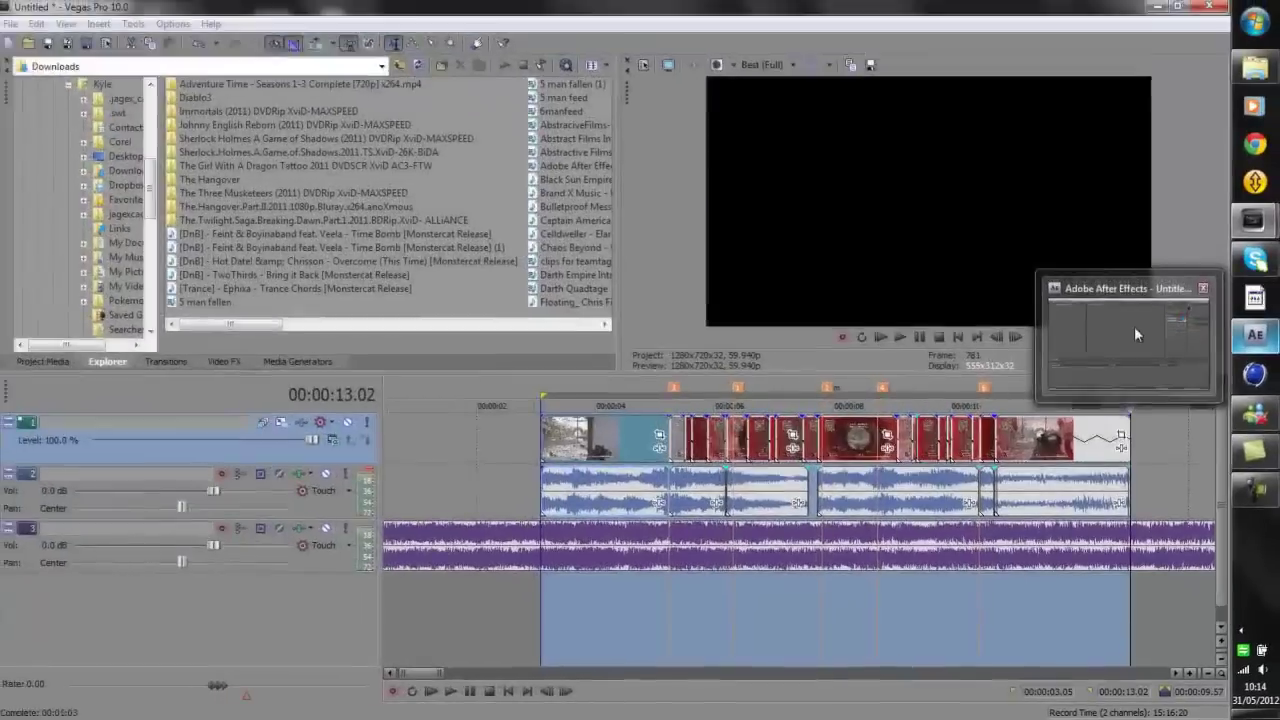
Switch to After Effects and import test.mp4 from the Desktop into the project
click(1136, 245)
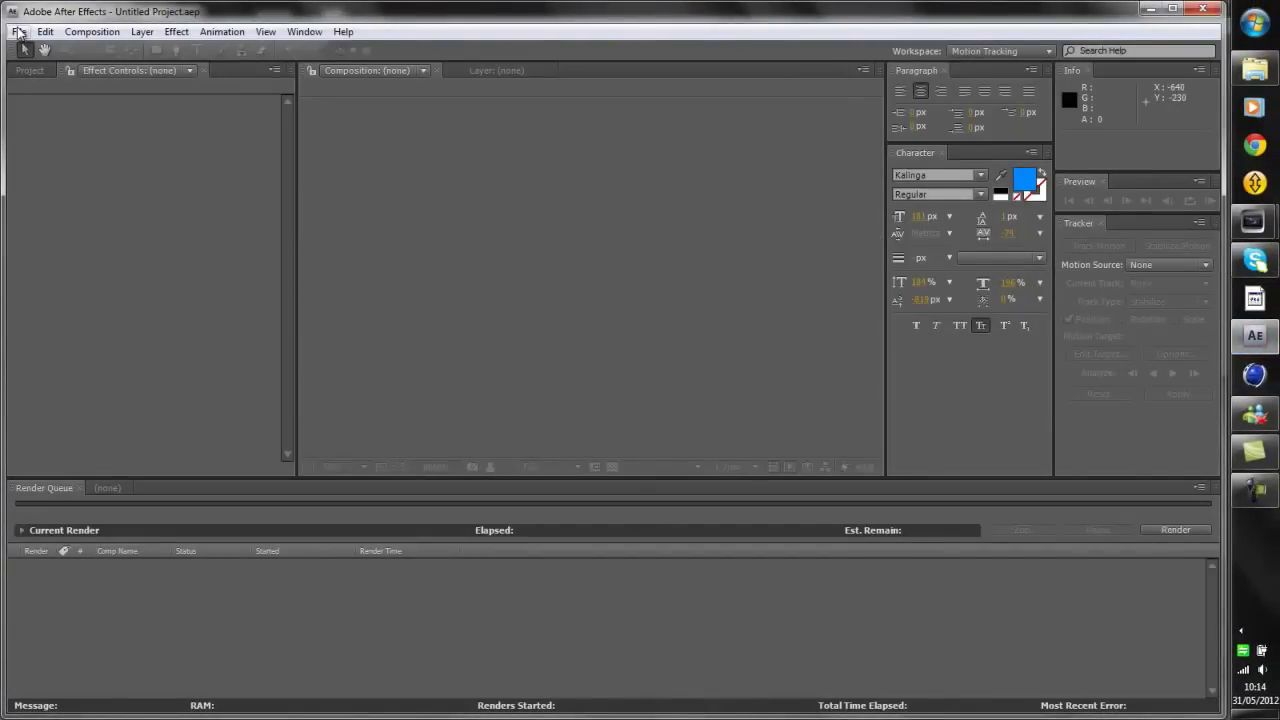
click(18, 32)
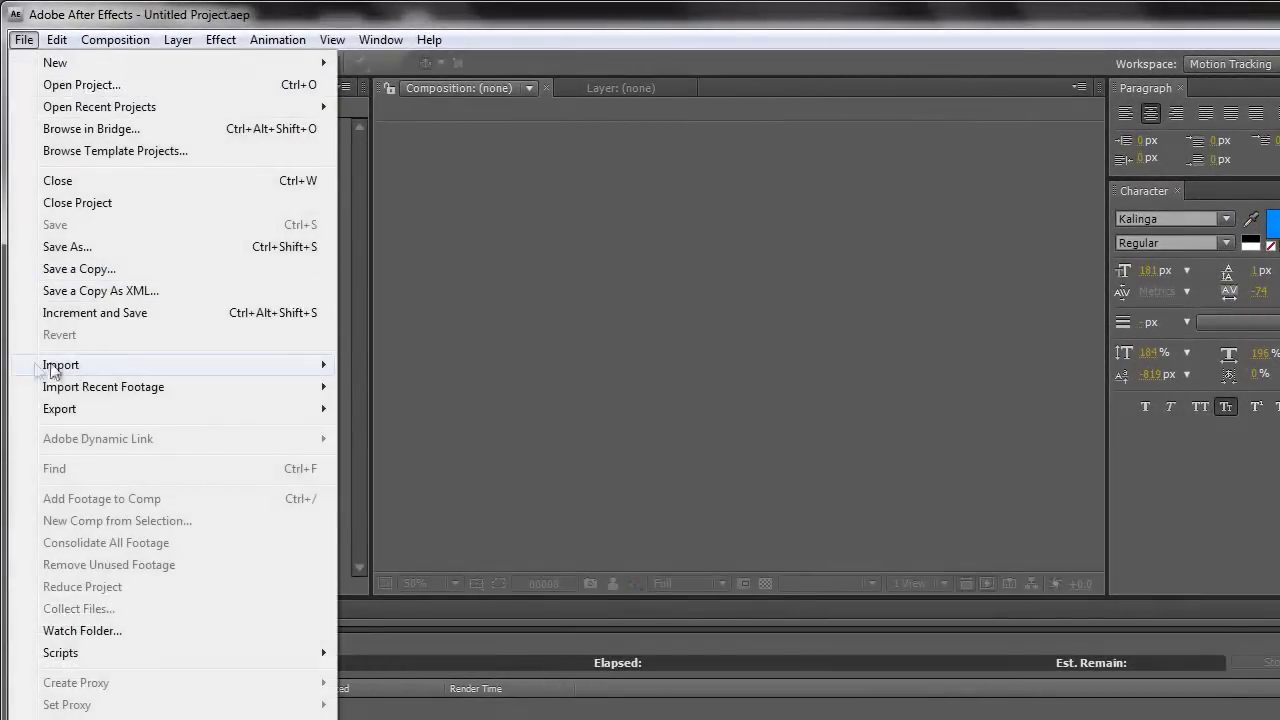
mouse_move(84, 370)
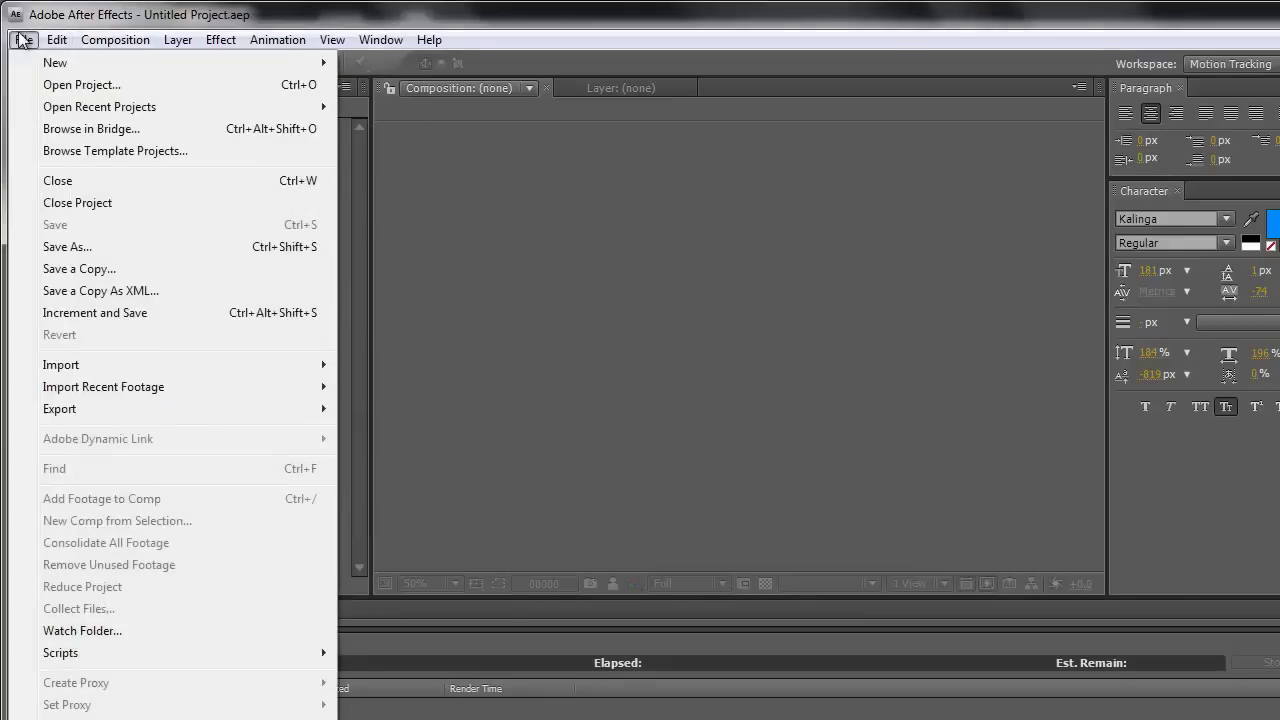
click(385, 365)
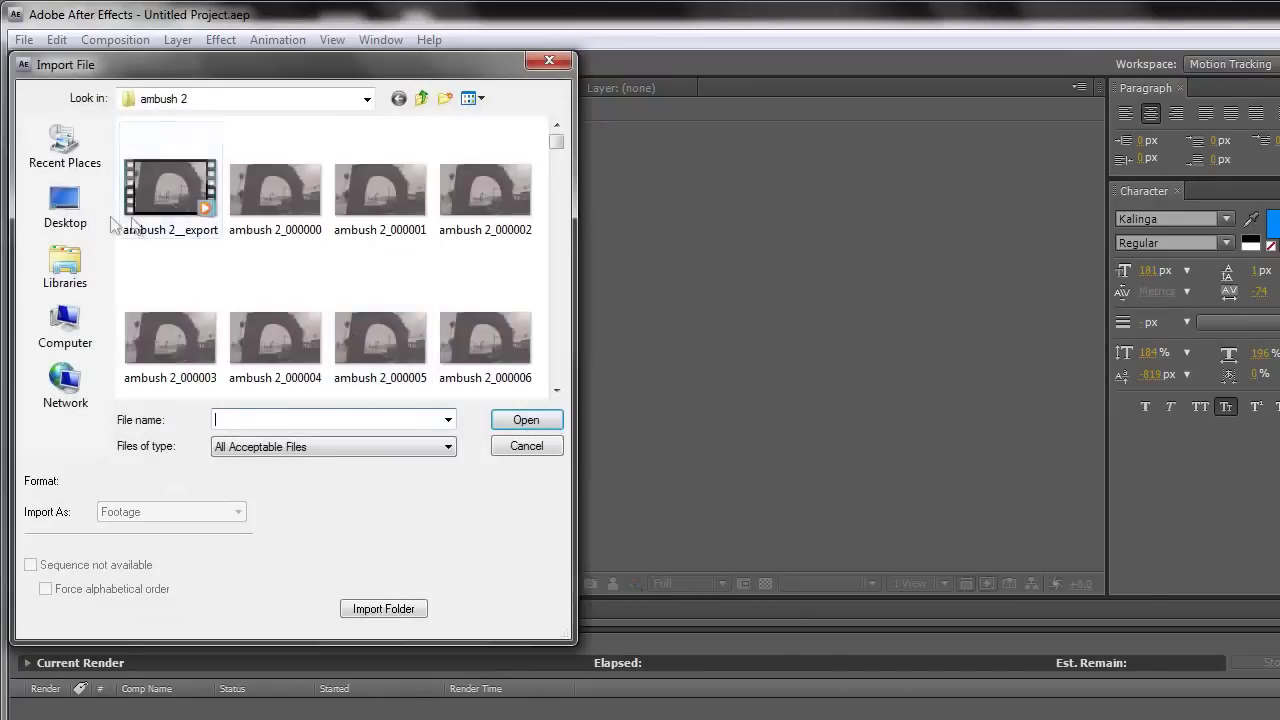
click(84, 210)
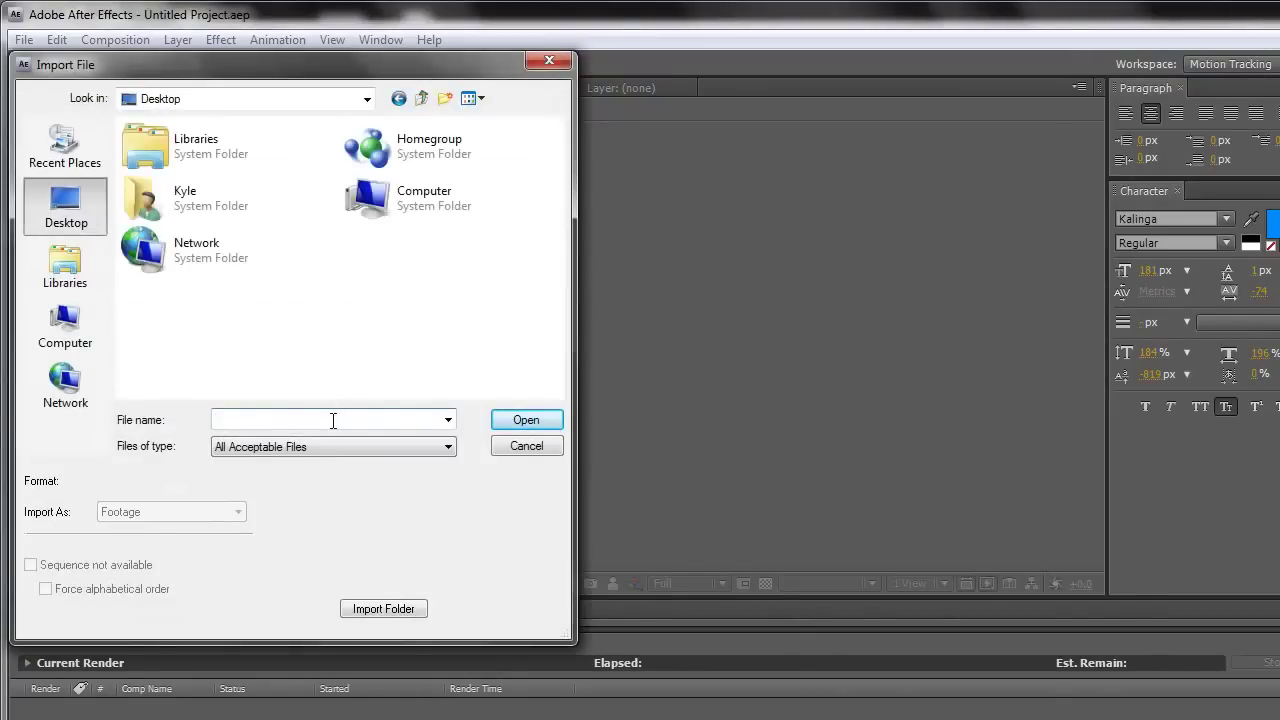
text(test)
key(Down)
key(Down)
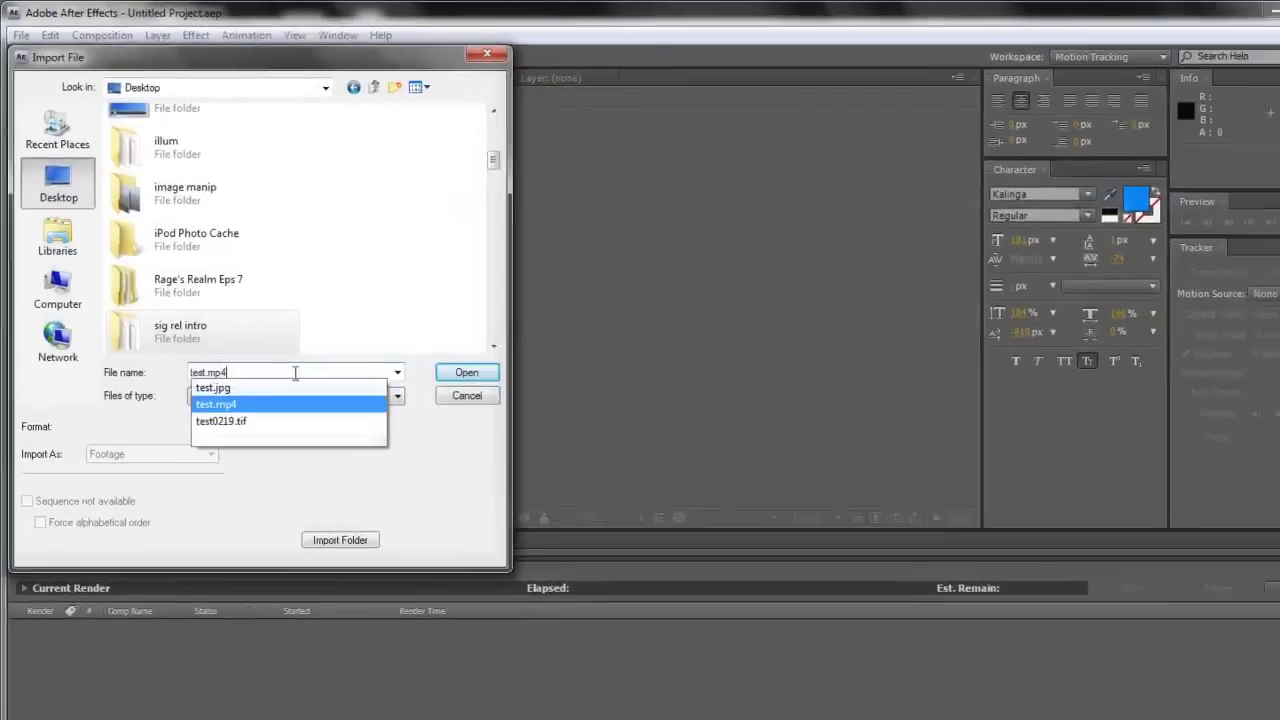
key(Return)
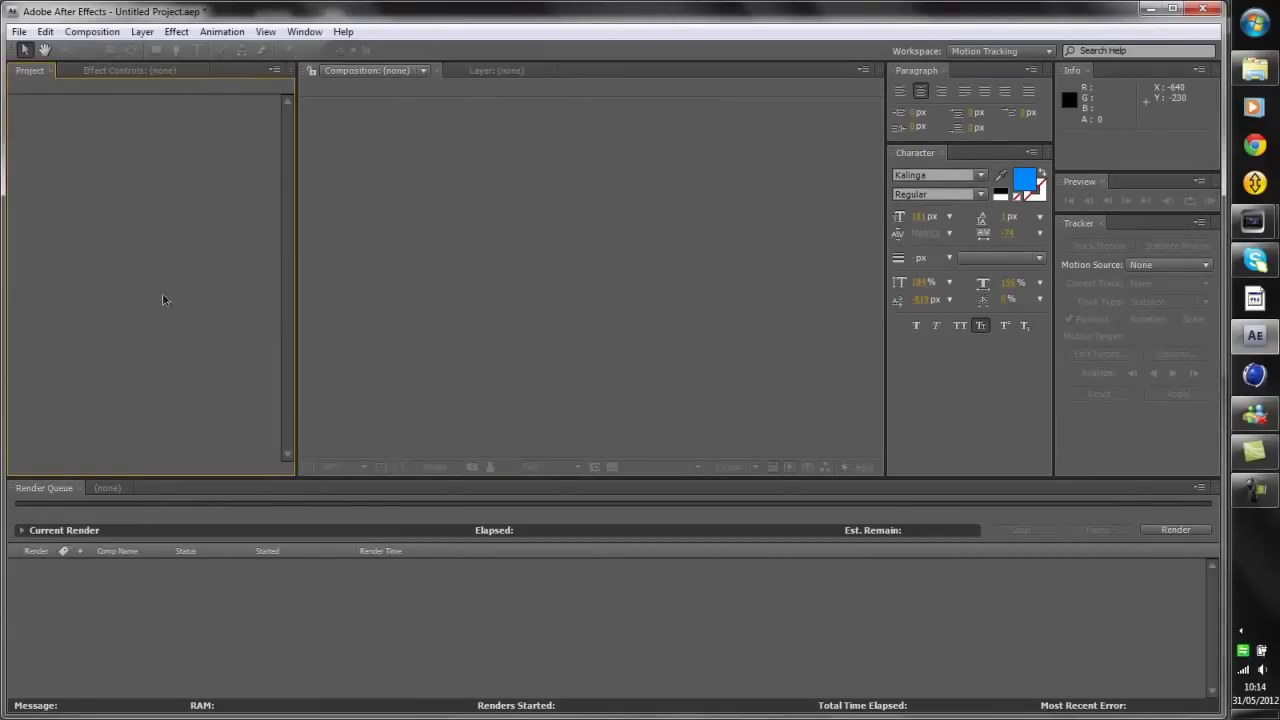
Create a new composition from the test.mp4 footage and select its video layer
click(42, 213)
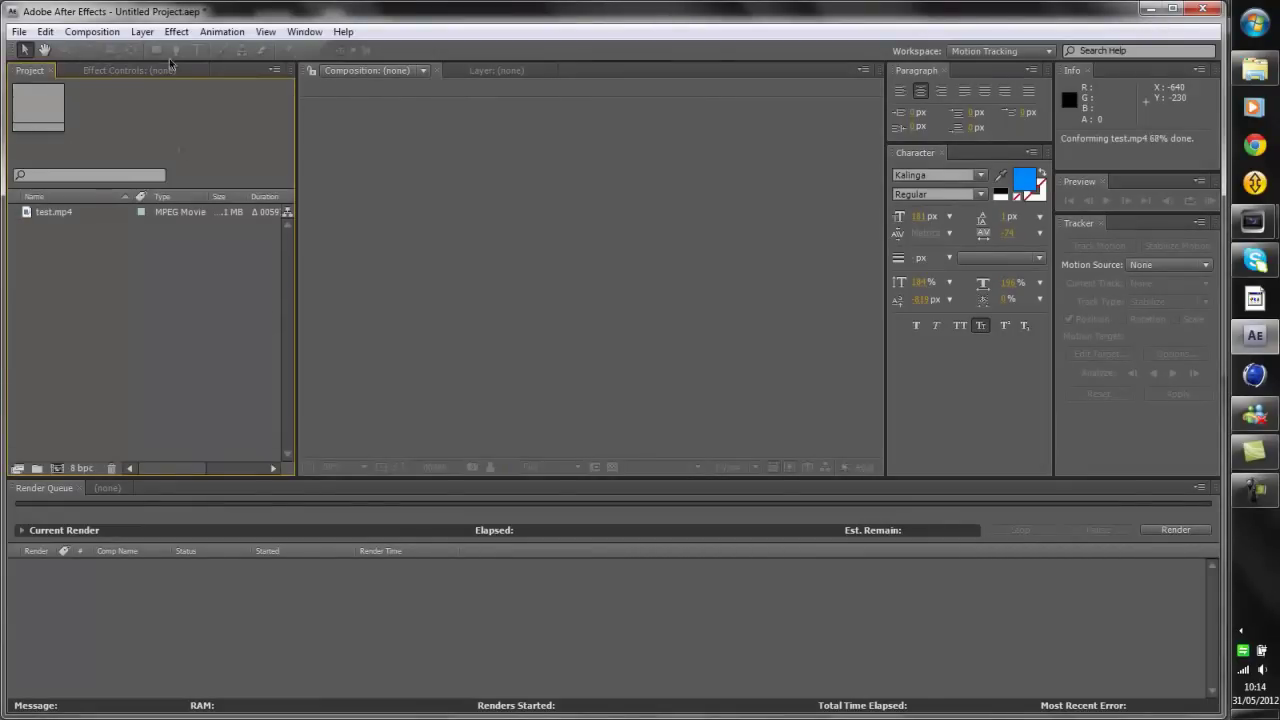
click(47, 212)
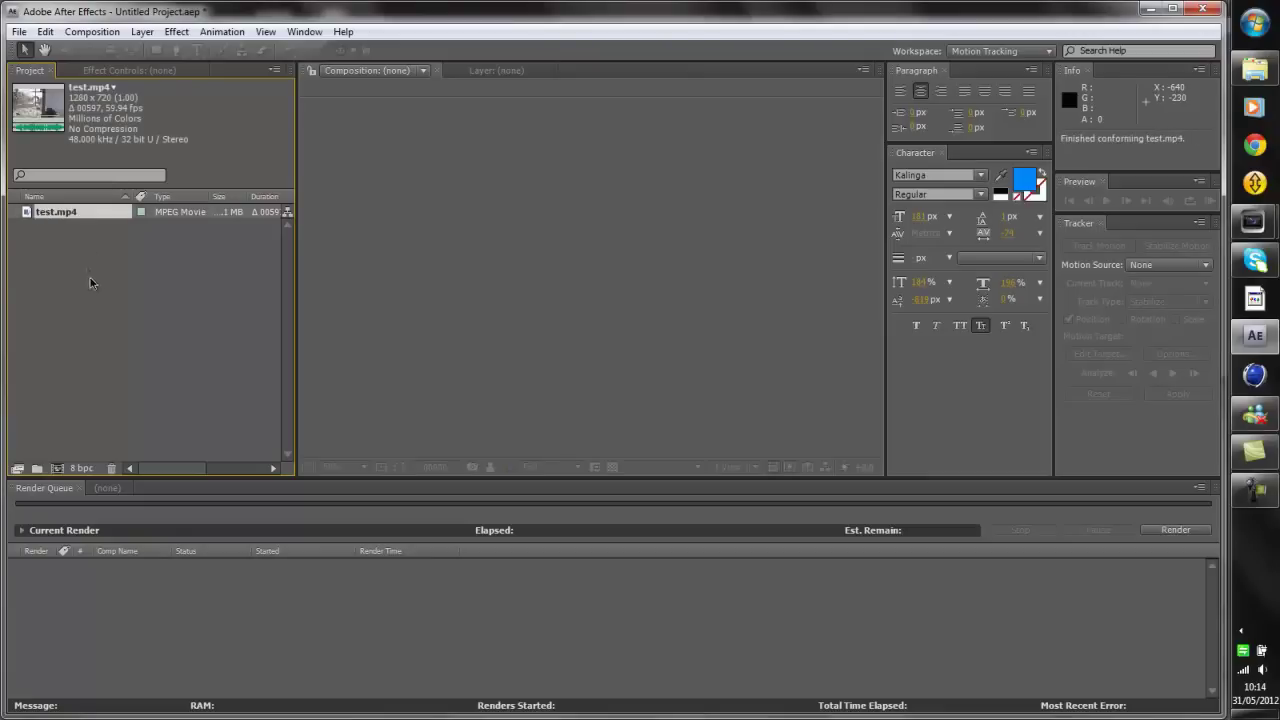
drag(77, 222, 58, 470)
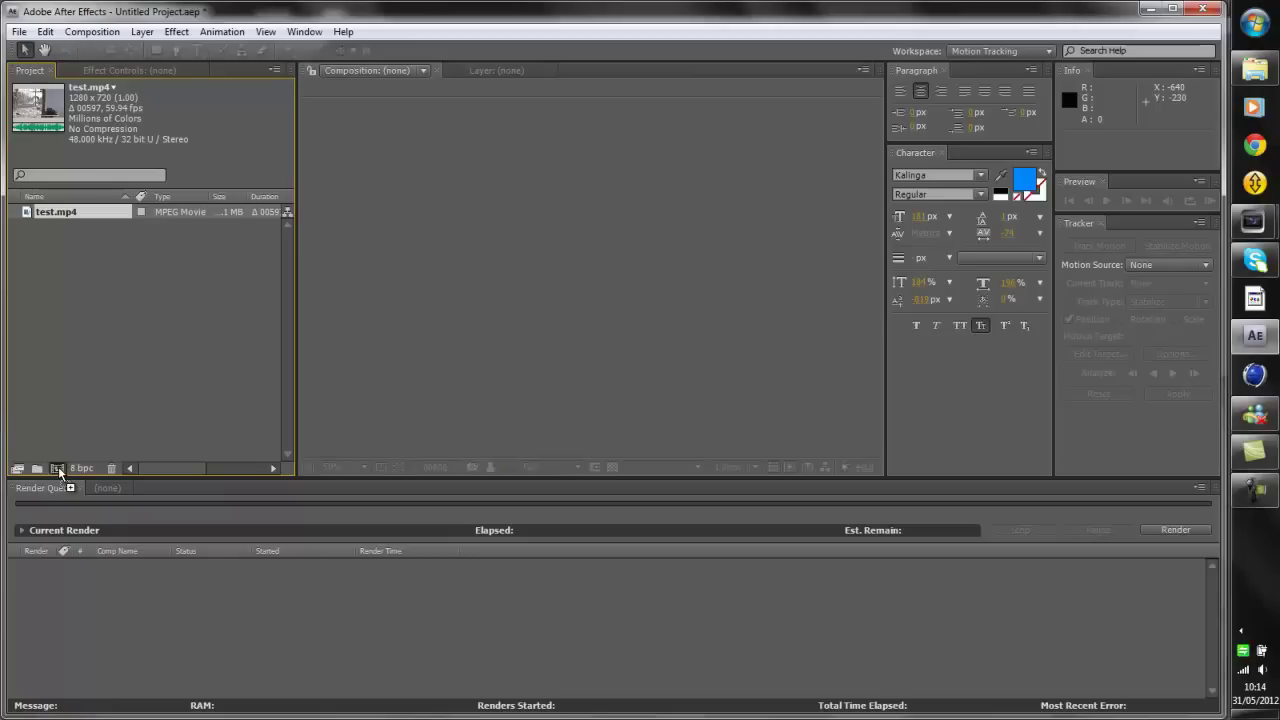
drag(58, 466, 58, 466)
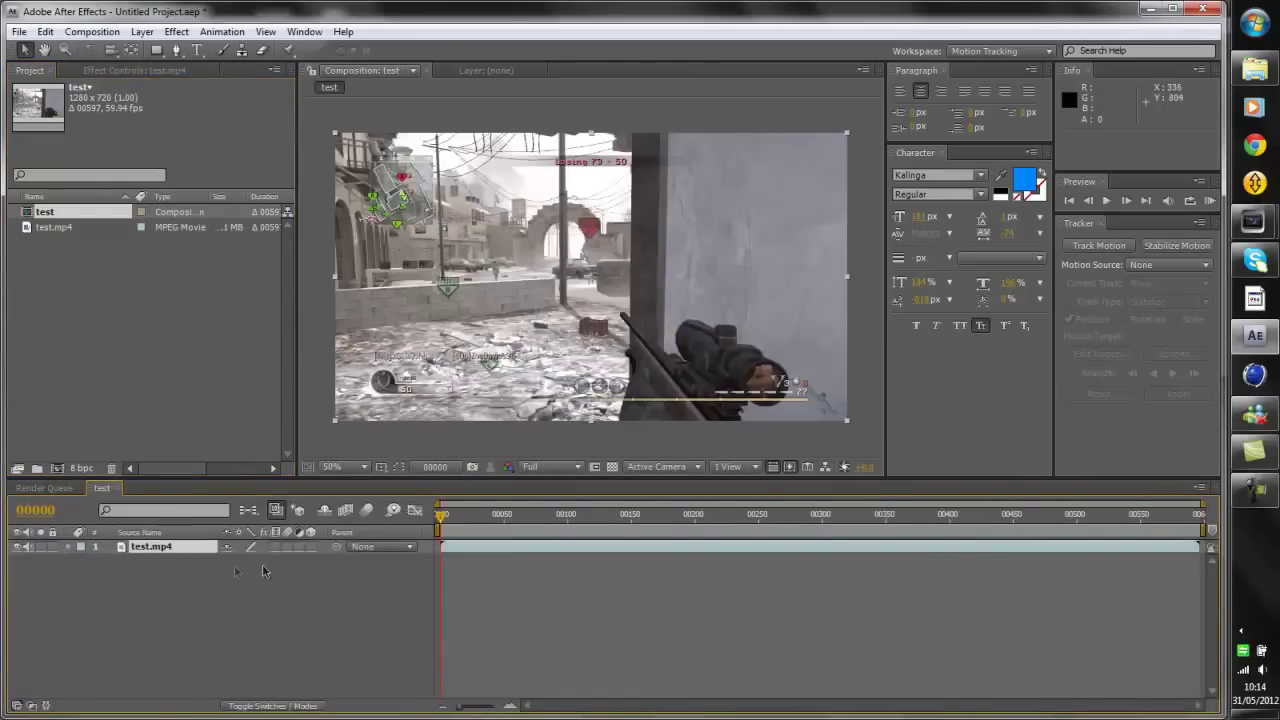
click(160, 565)
click(162, 547)
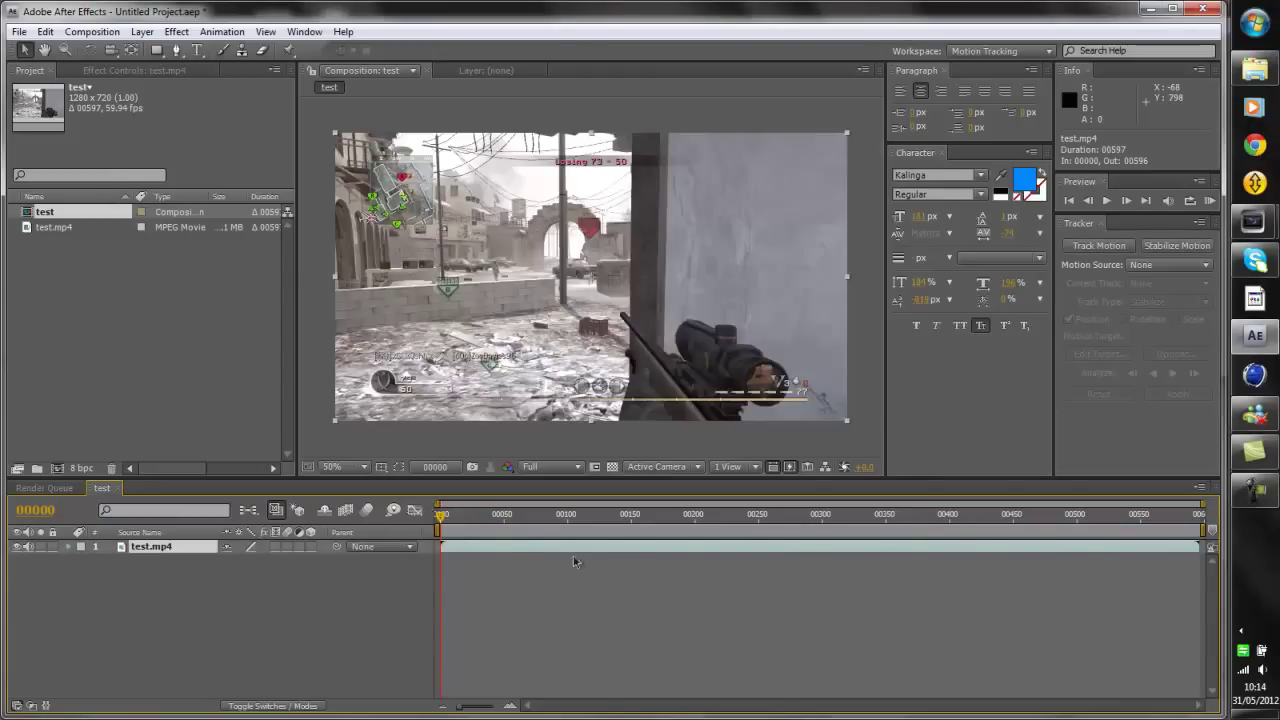
Move the current time to frame 96 and add an adjustment layer above test.mp4
drag(482, 507, 563, 513)
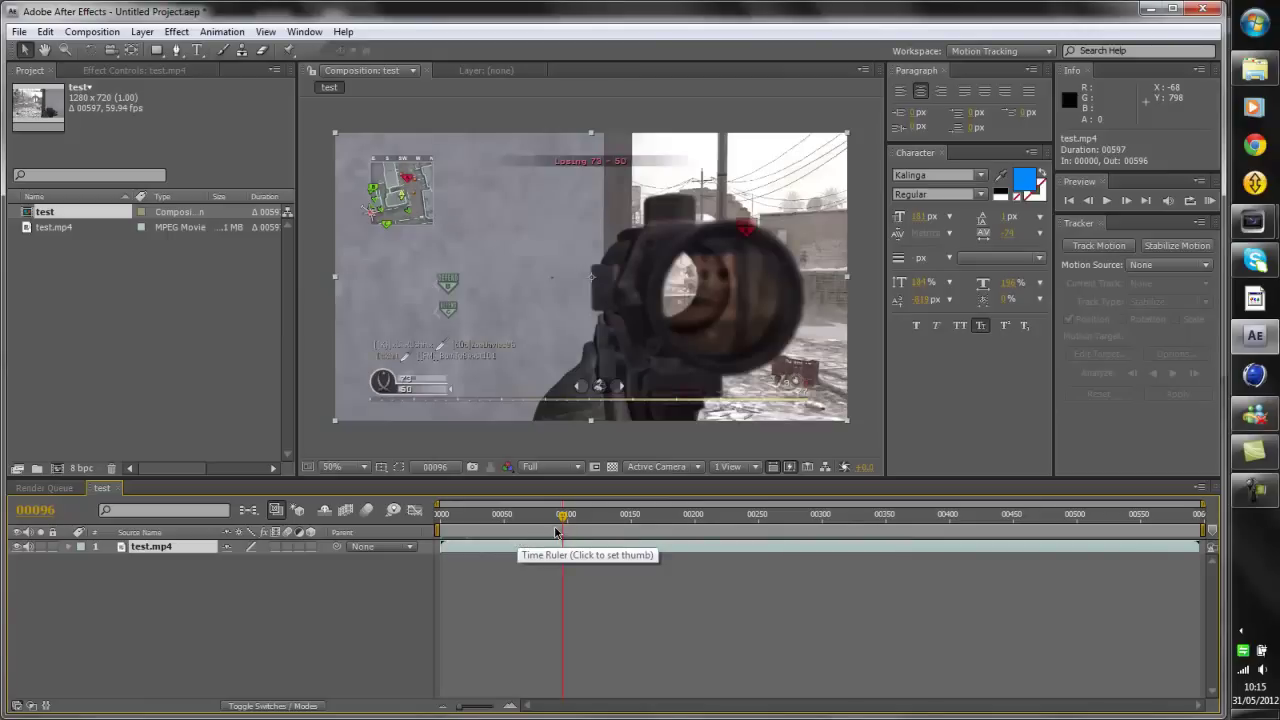
key(ctrl+alt+y)
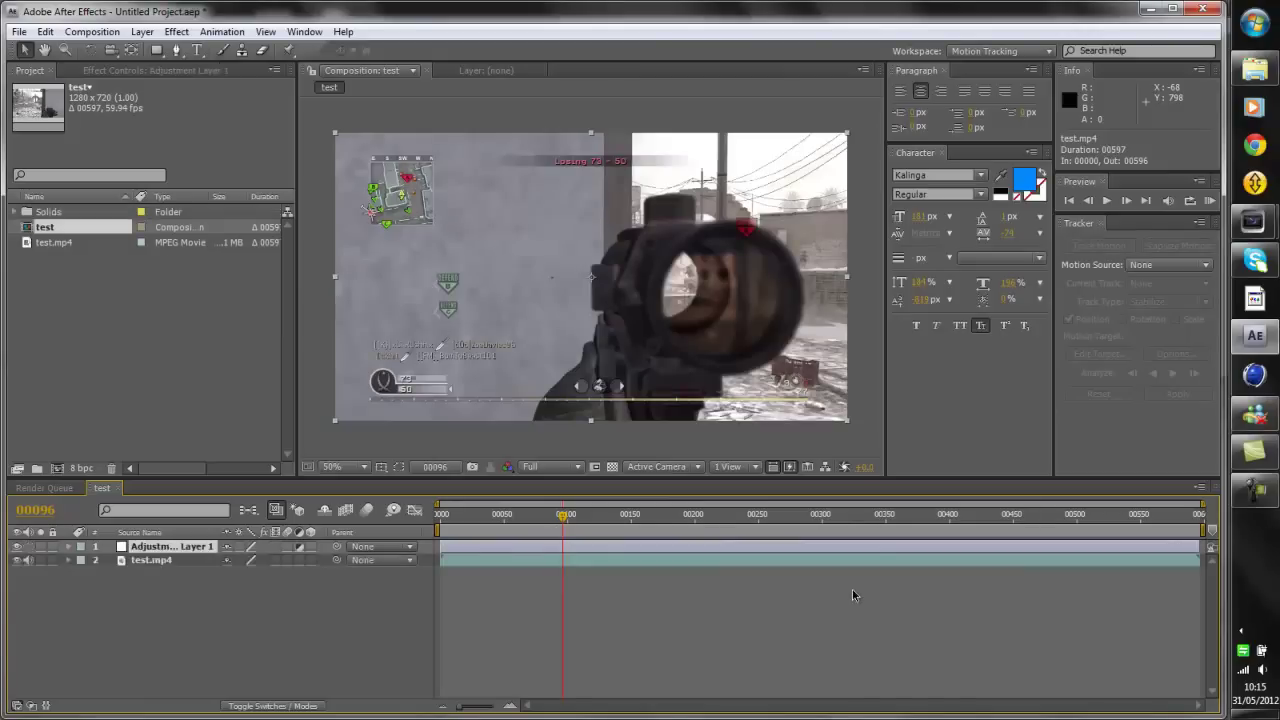
click(176, 31)
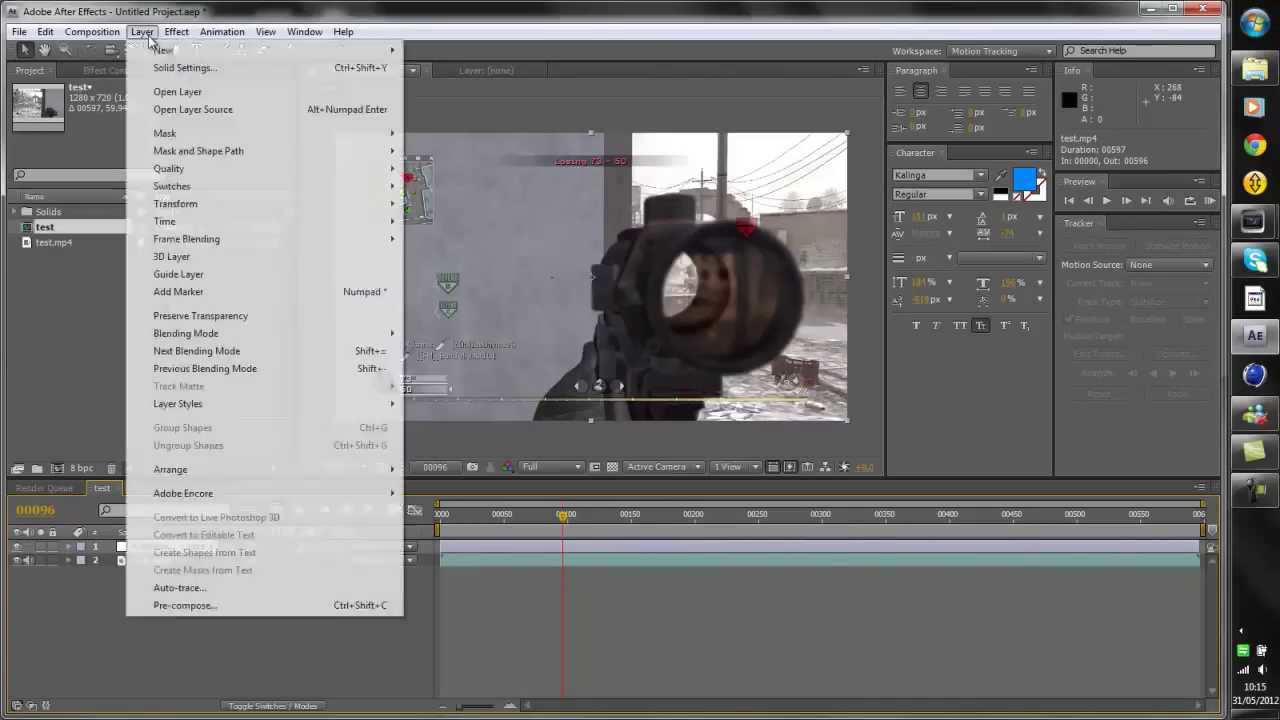
mouse_move(142, 31)
mouse_move(160, 51)
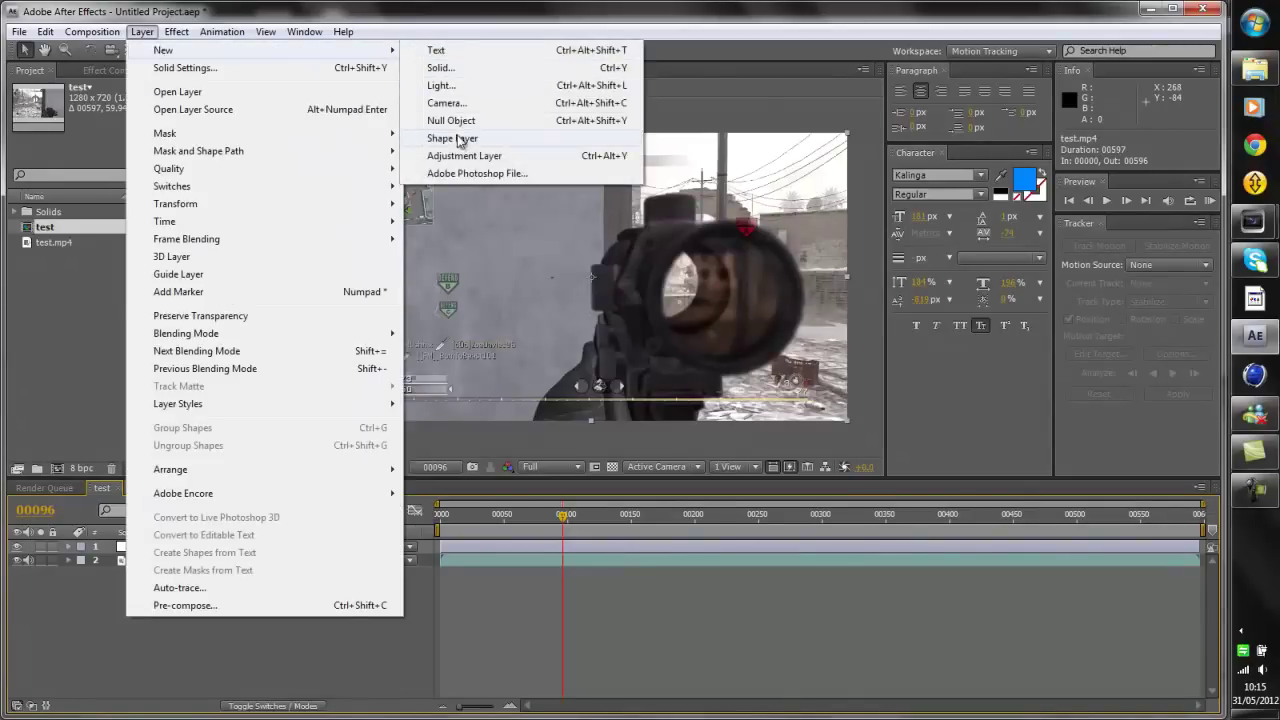
click(128, 617)
Apply the Magic Bullet Looks effect to the adjustment layer and open its look editor
click(166, 550)
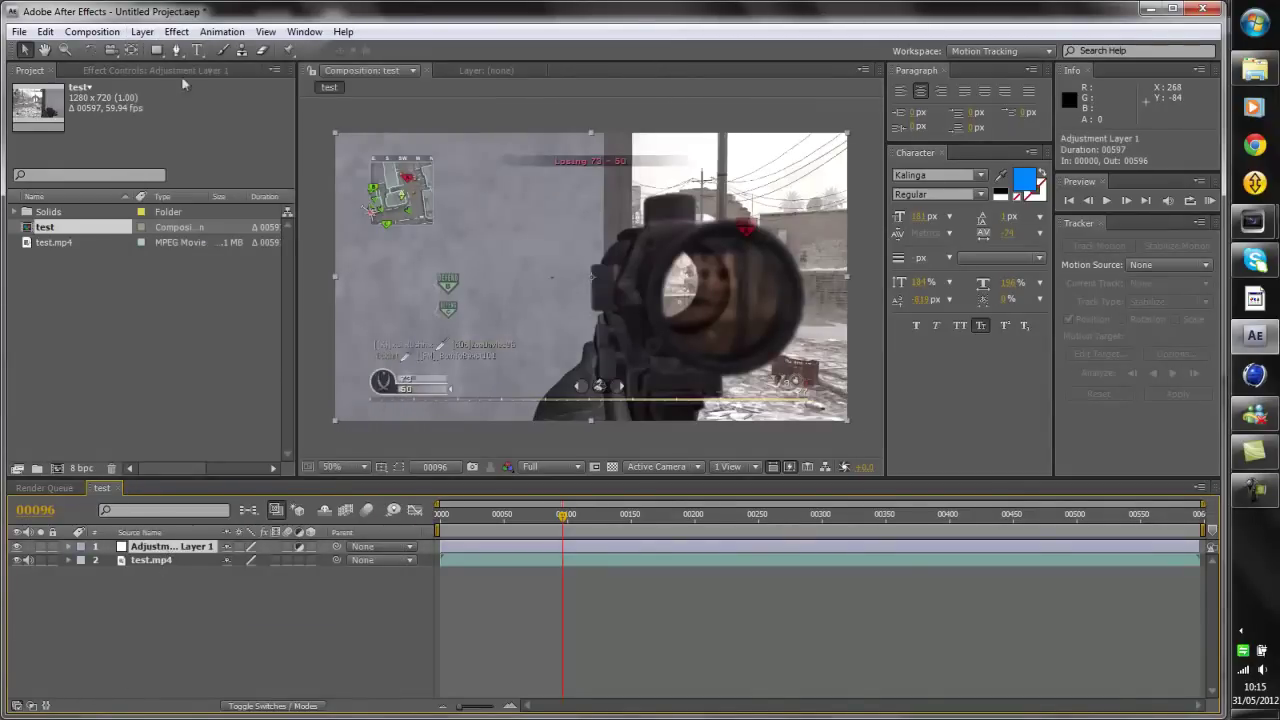
click(180, 31)
mouse_move(328, 287)
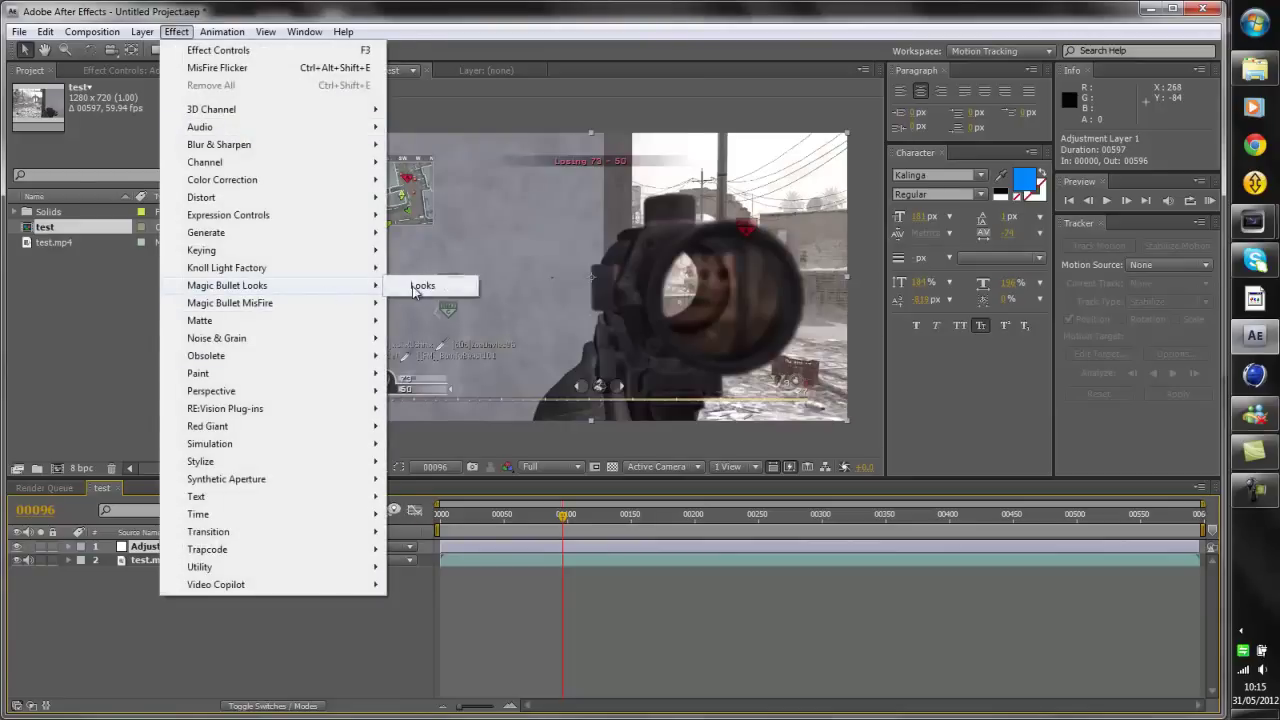
click(416, 286)
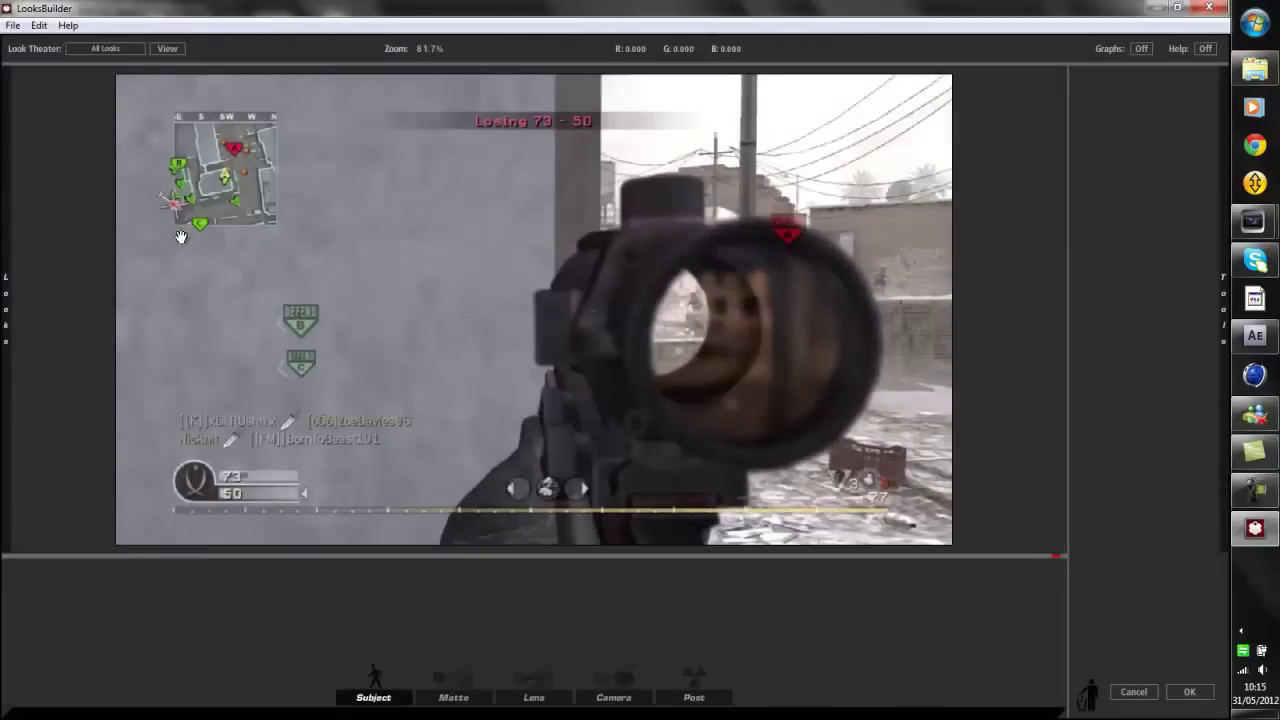
Browse the preset looks and load a dark, high-contrast one onto the footage
mouse_move(3, 338)
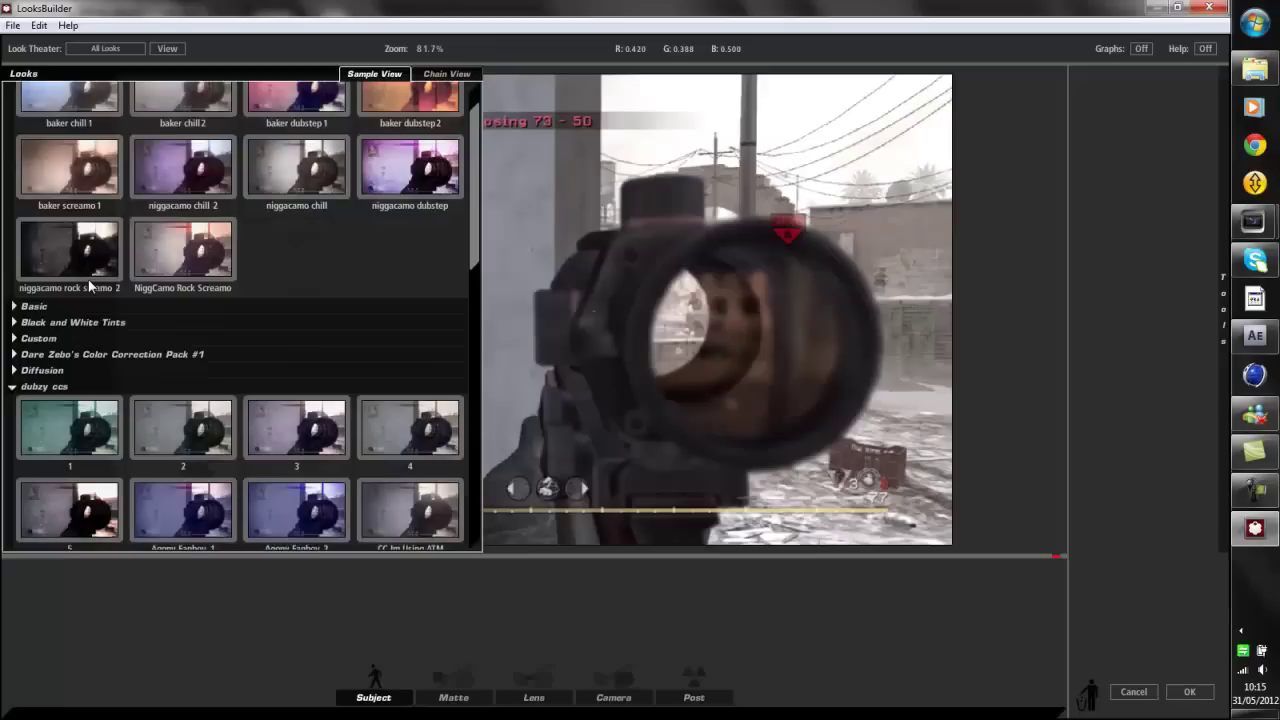
scroll(90, 283, down, 2)
scroll(90, 285, down, 2)
scroll(90, 287, down, 6)
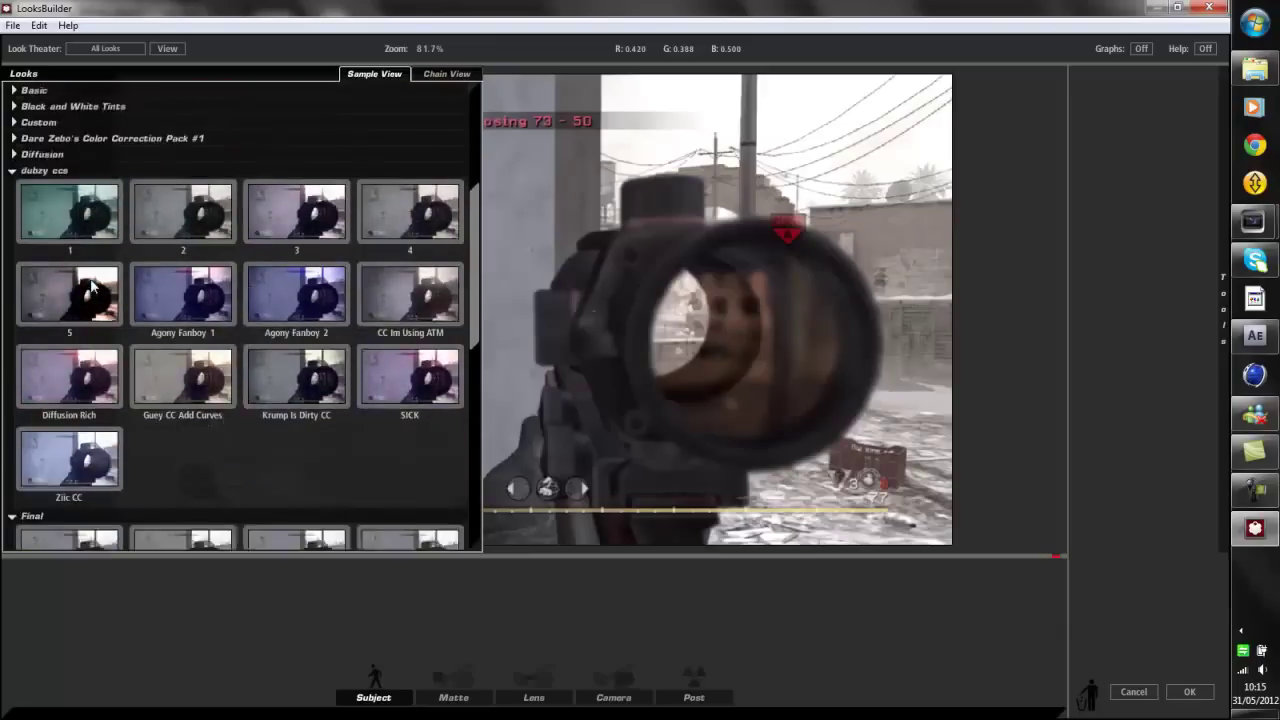
scroll(90, 287, up, 6)
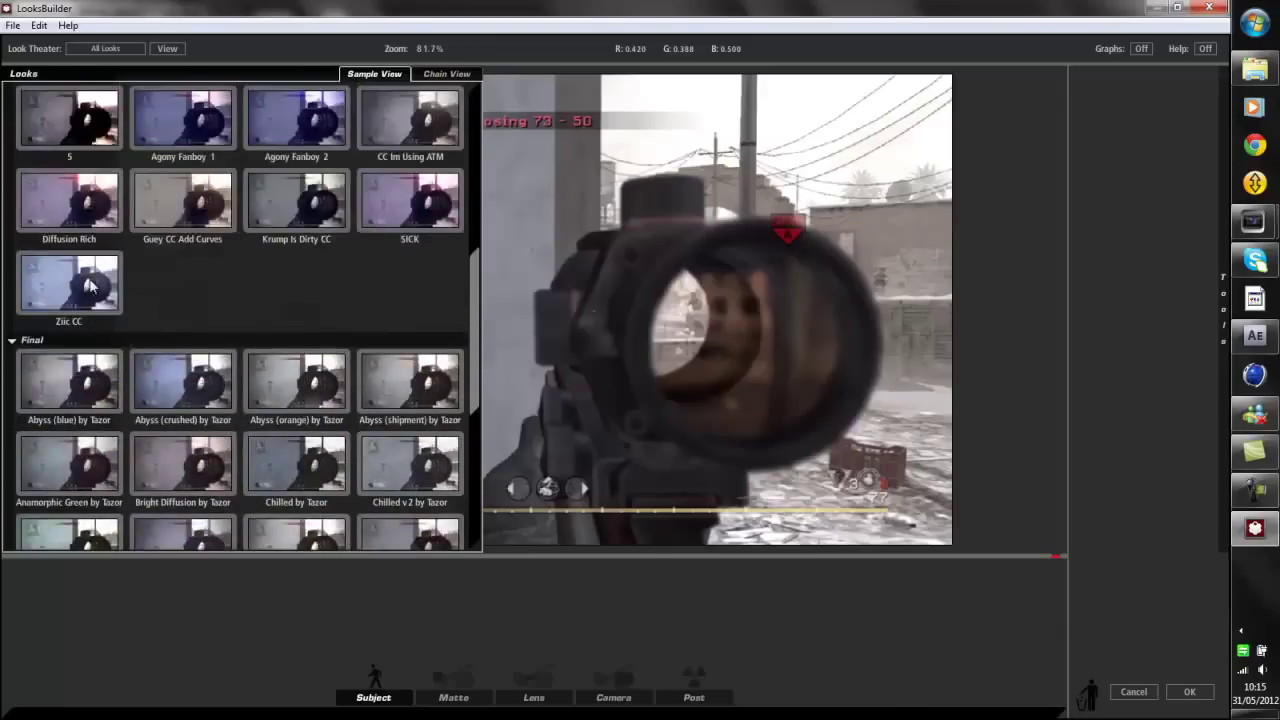
click(76, 240)
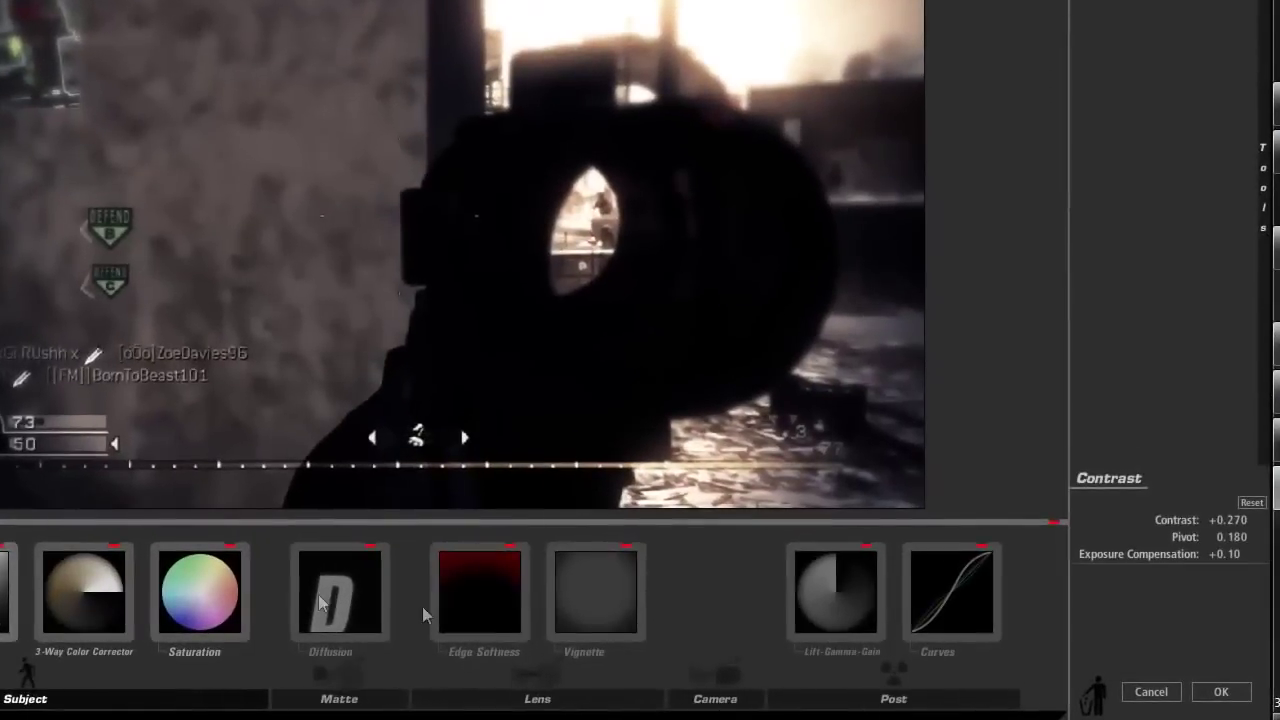
Remove the tint from the look's Edge Softness tool and neutralize the warm cast in its 3-Way Color Corrector
click(474, 604)
drag(514, 308, 560, 87)
click(84, 592)
click(84, 593)
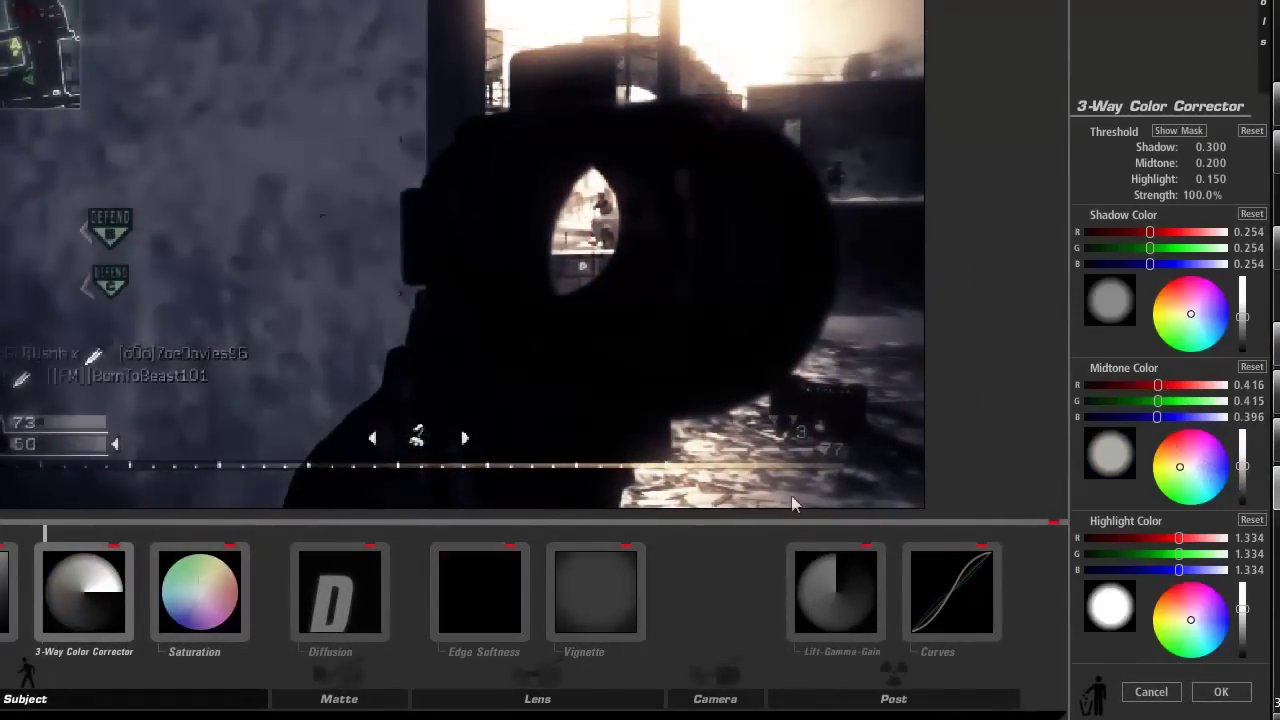
Set the look's contrast to +0.220 and exposure compensation to +0.20, and accept the look
click(13, 612)
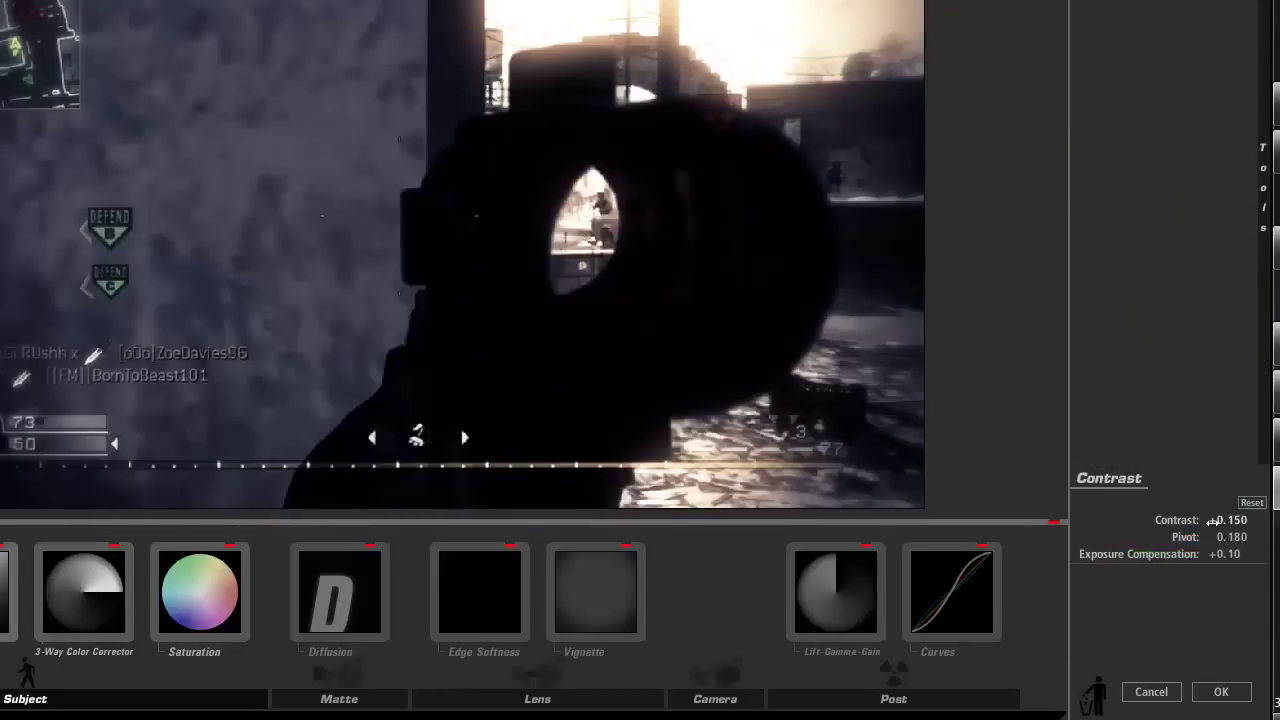
drag(1213, 520, 1237, 521)
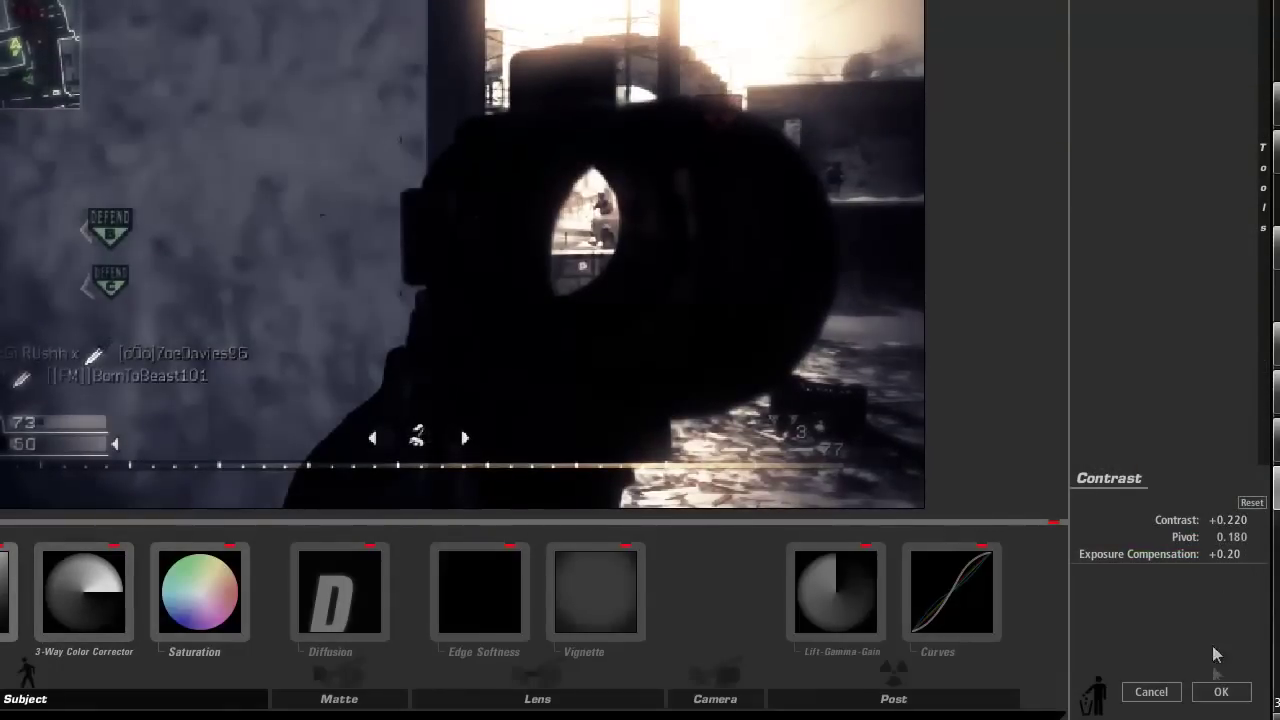
click(1221, 692)
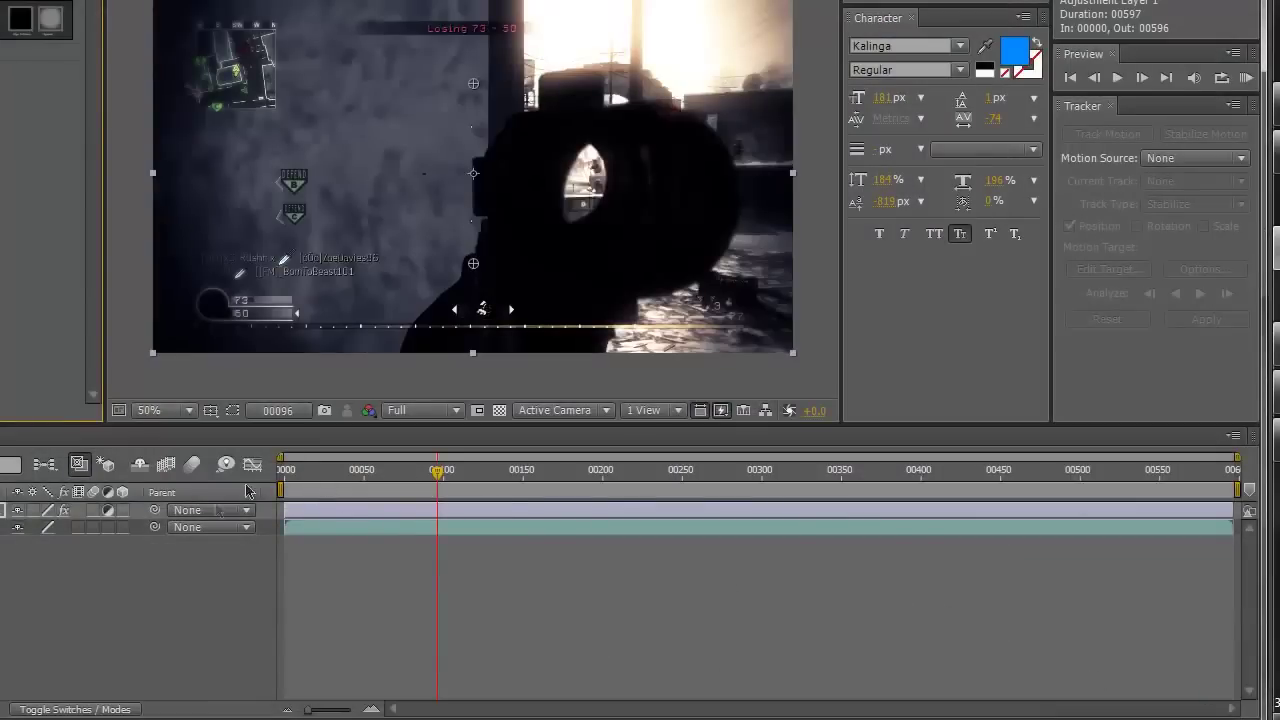
Set the composition's preview resolution to Quarter and move the current time to frame 363
click(473, 470)
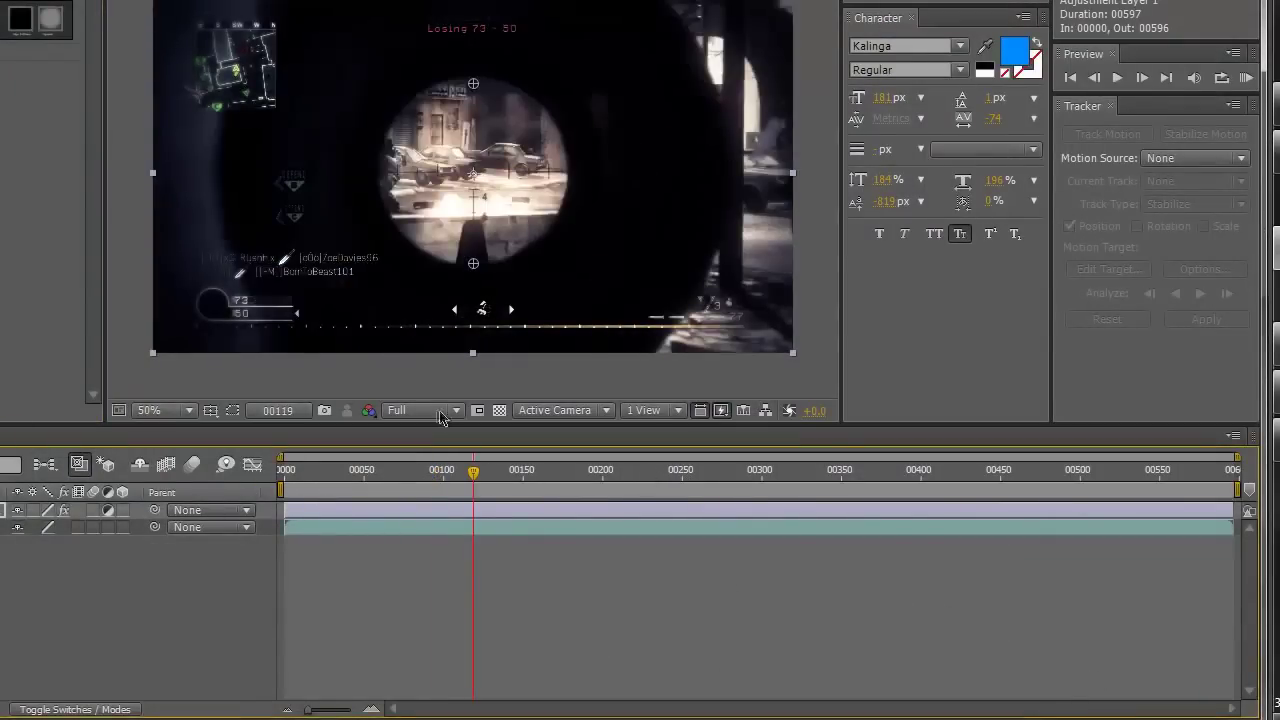
click(448, 411)
click(452, 534)
click(423, 410)
click(425, 530)
drag(526, 470, 862, 496)
Apply RSMB 3.x to the adjustment layer with a blur amount of 0.80 and motion sensitivity of 100
click(112, 535)
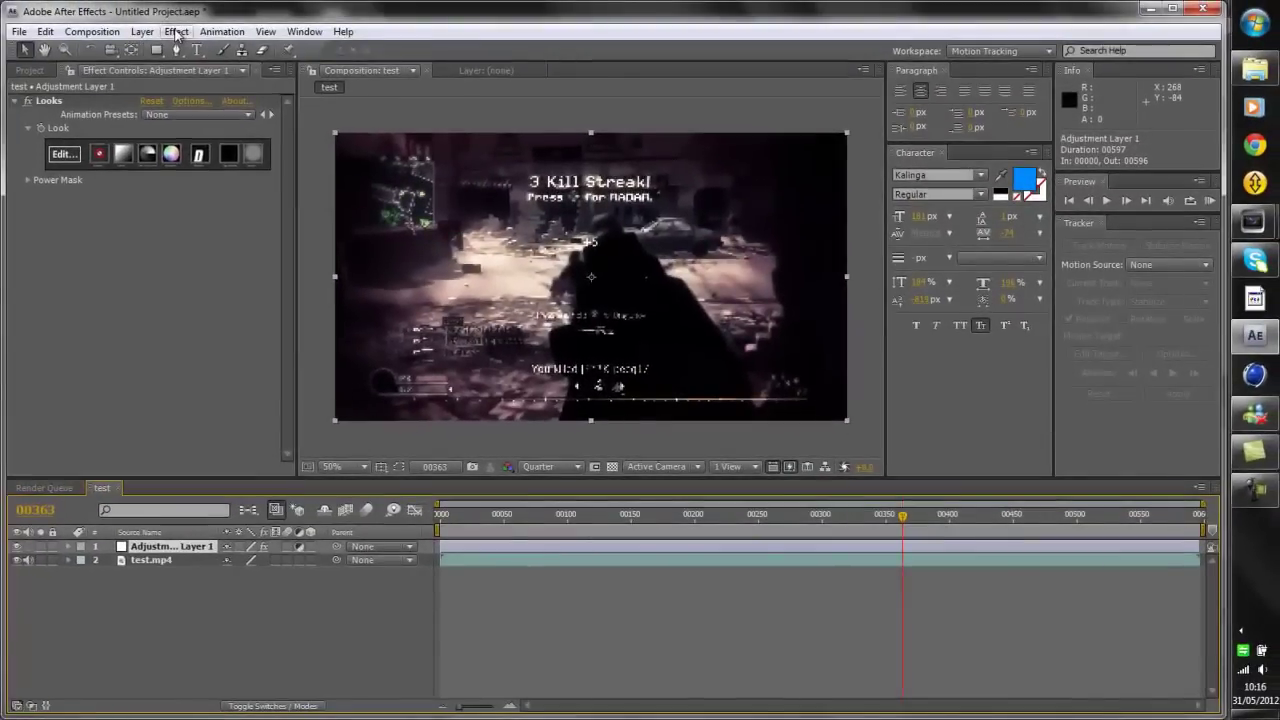
click(176, 31)
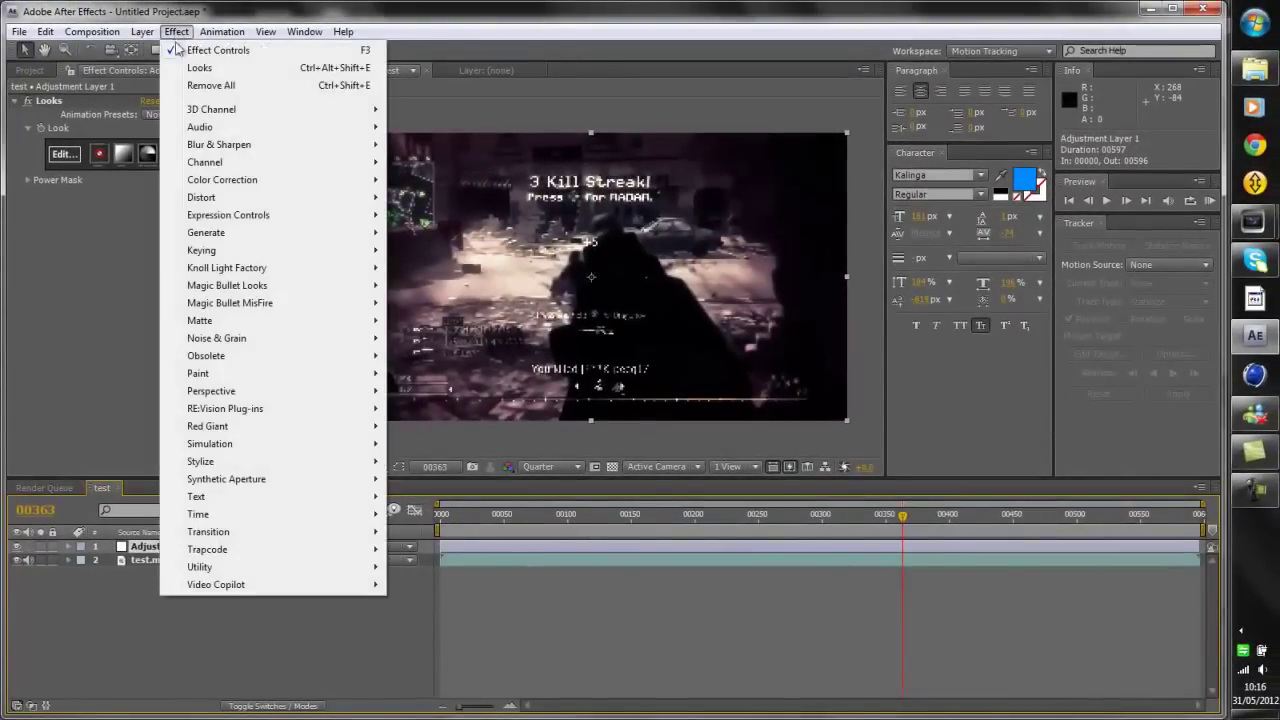
mouse_move(258, 418)
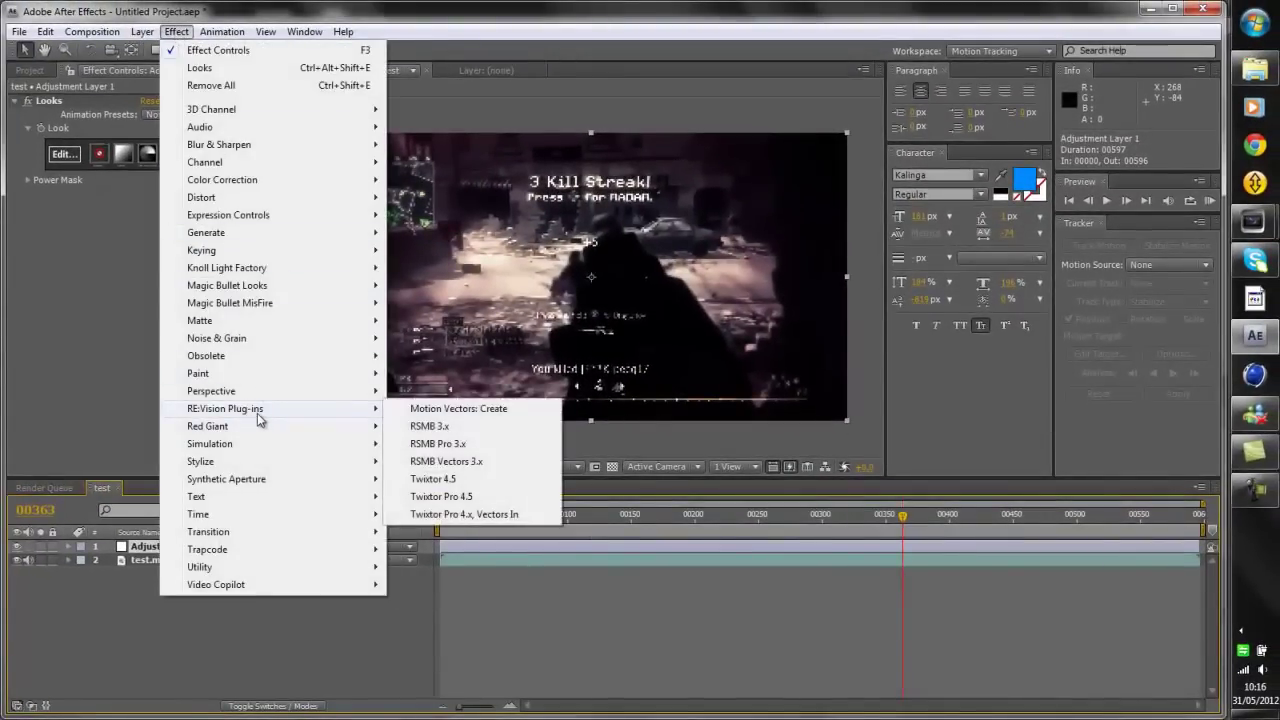
click(418, 426)
click(152, 248)
text(100)
key(Return)
click(148, 220)
text(0.8)
key(Return)
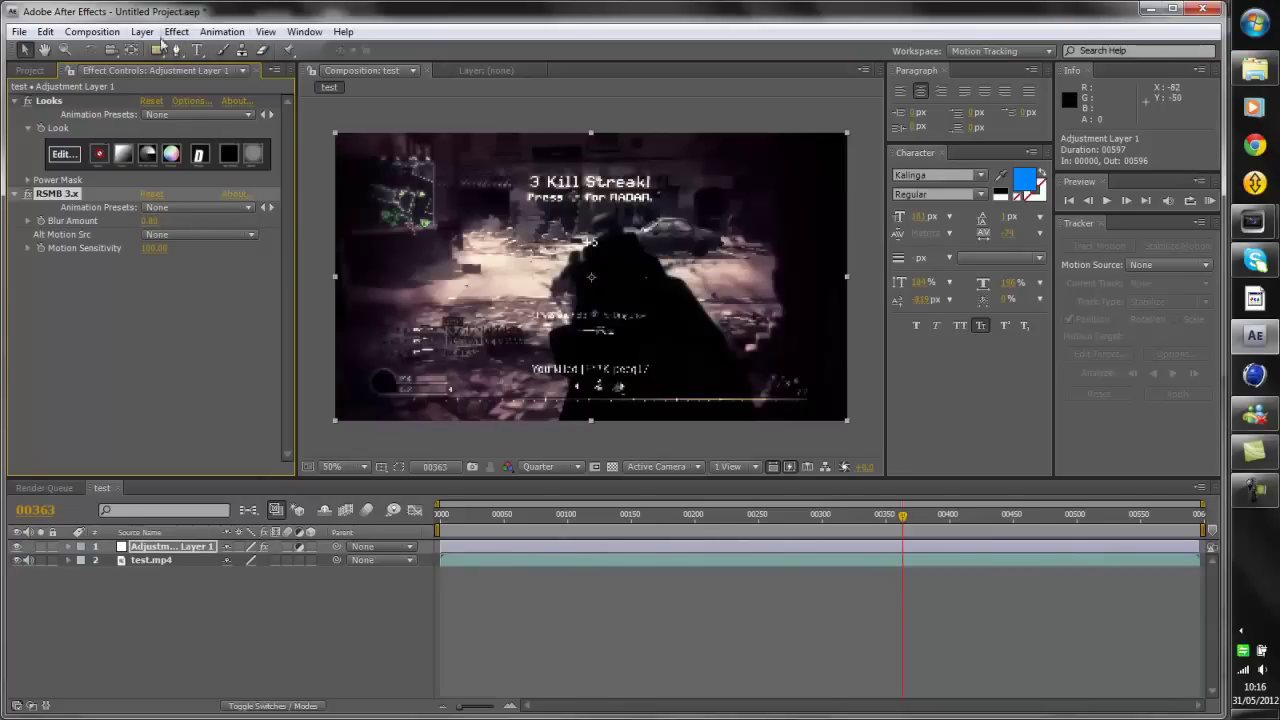
Add a white solid layer above the adjustment layer
click(143, 32)
mouse_move(170, 50)
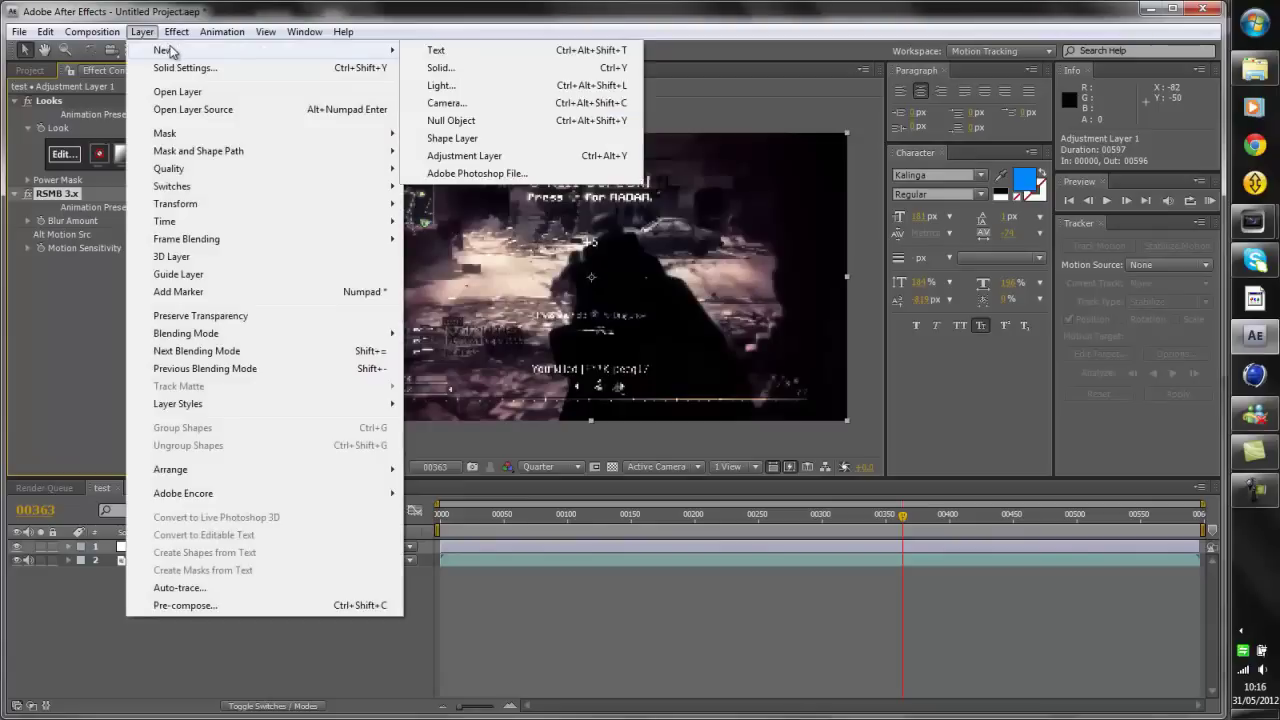
click(464, 68)
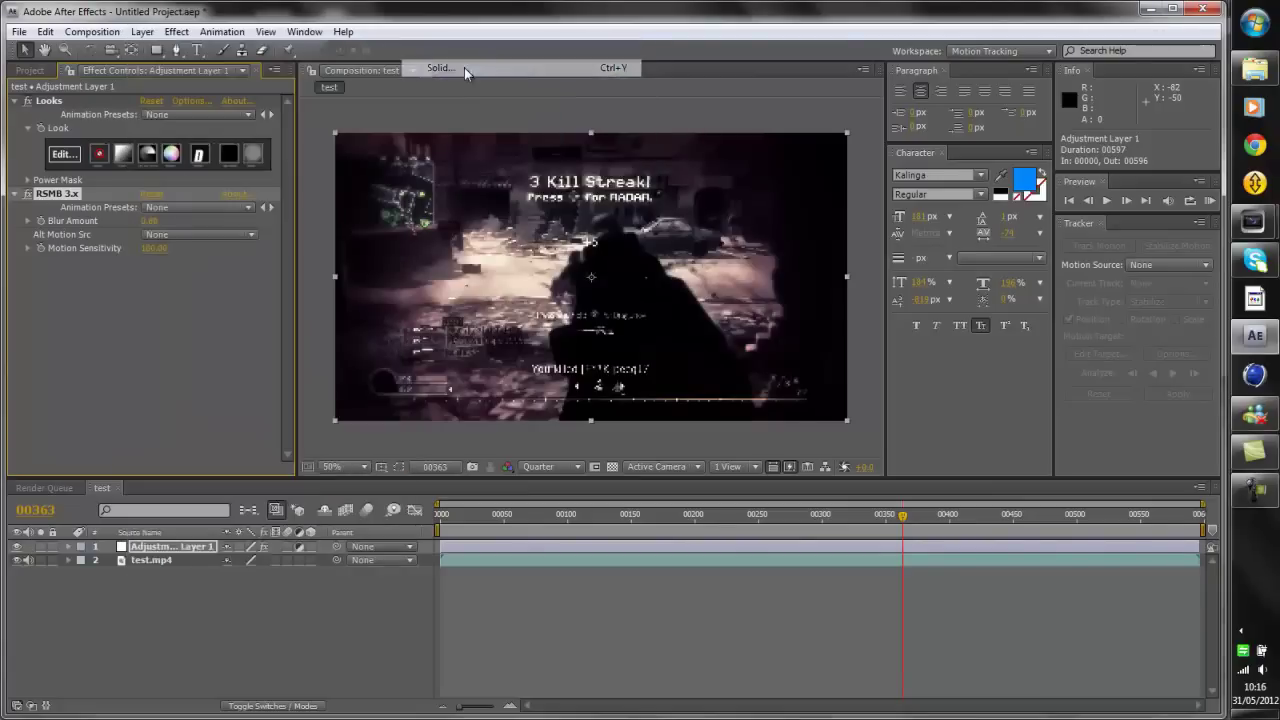
click(672, 493)
Apply the Video Copilot Optical Flares effect to the white solid layer
click(176, 31)
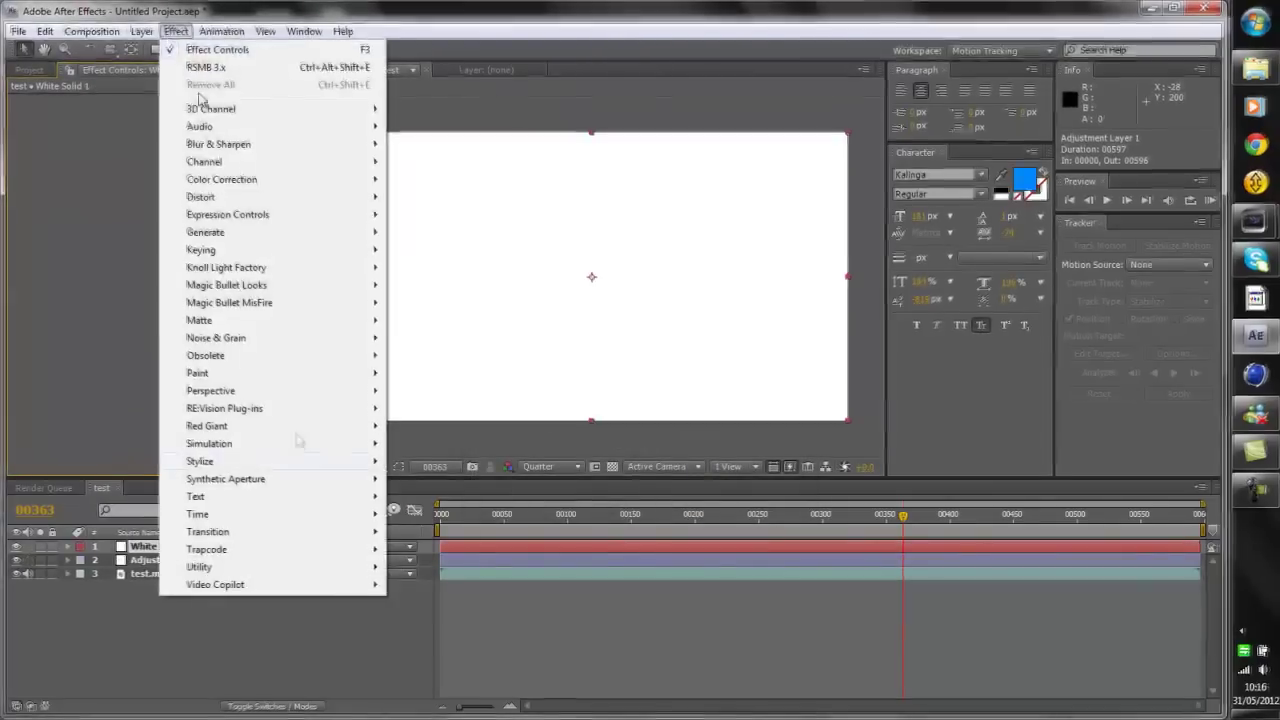
mouse_move(300, 583)
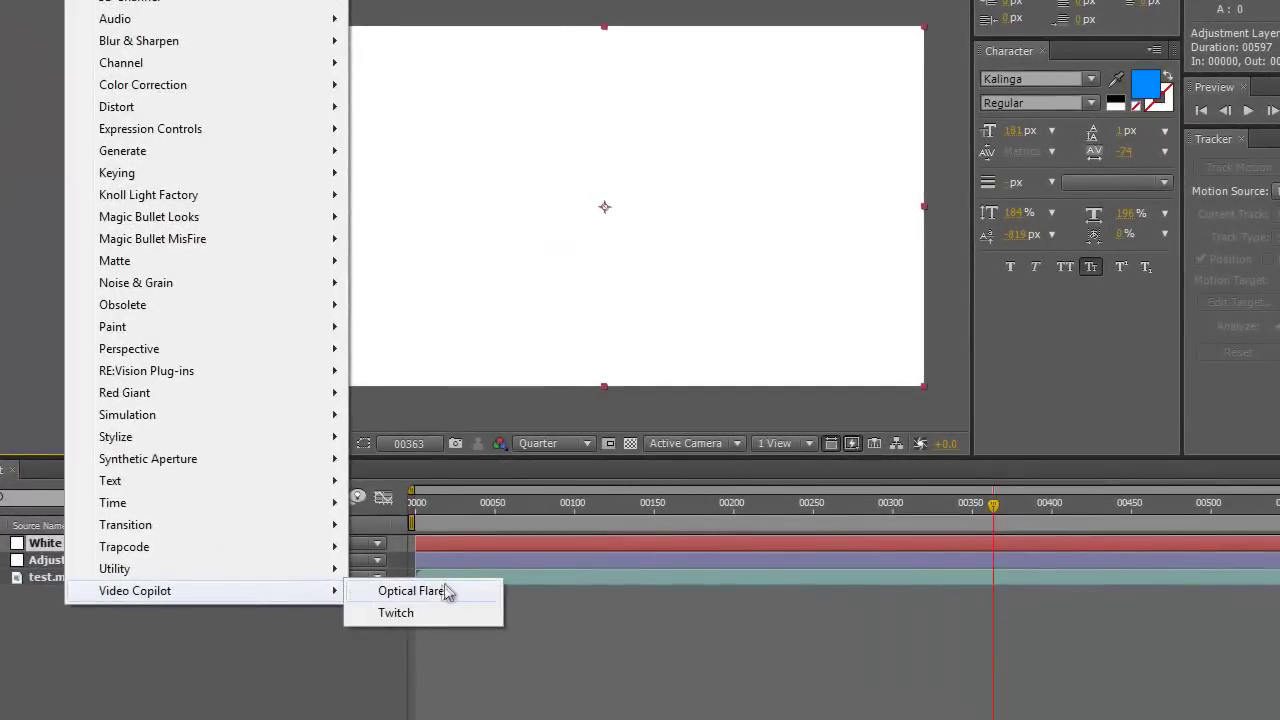
click(447, 592)
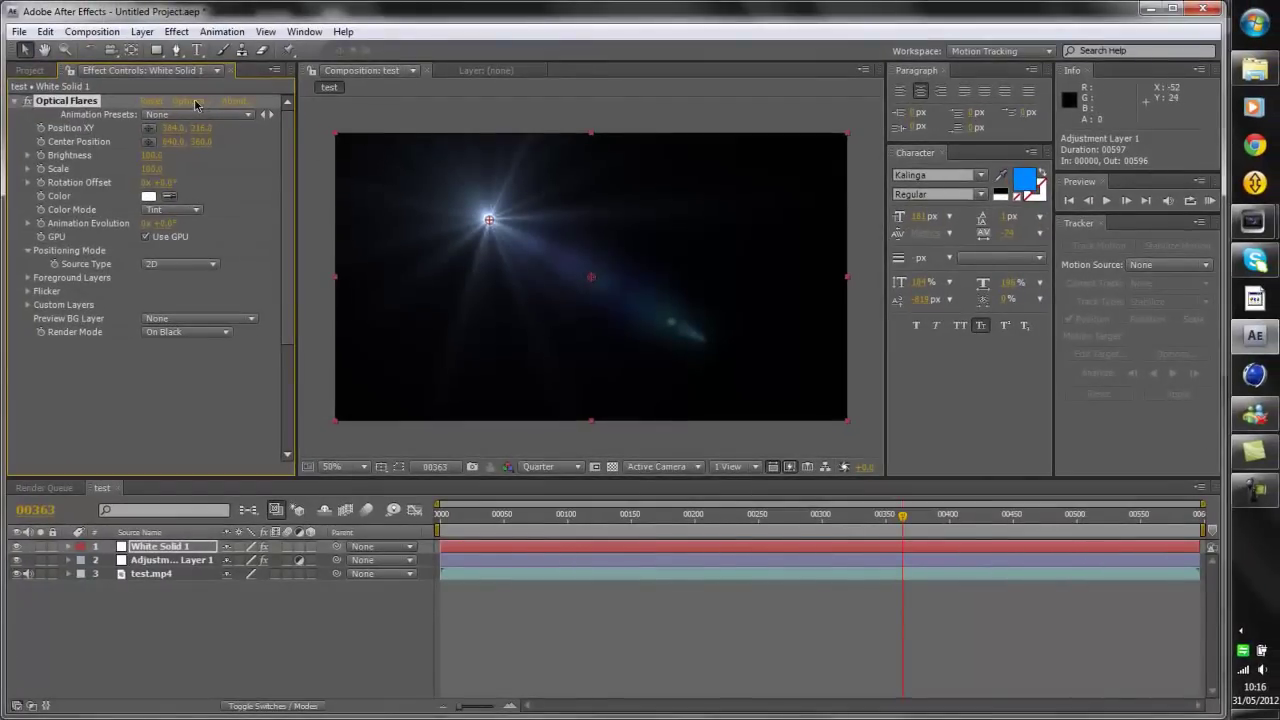
Load the Golden Light preset from the Natural Flares collection into the Optical Flares effect and accept it
click(195, 103)
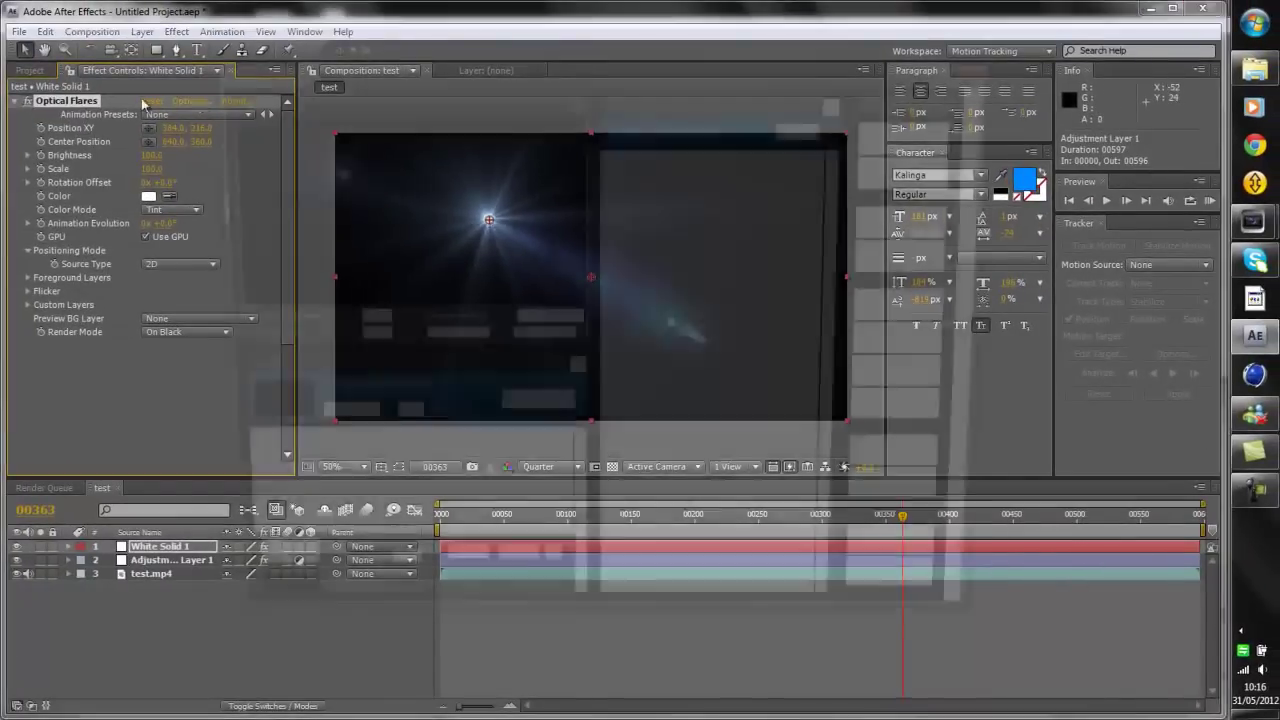
click(895, 133)
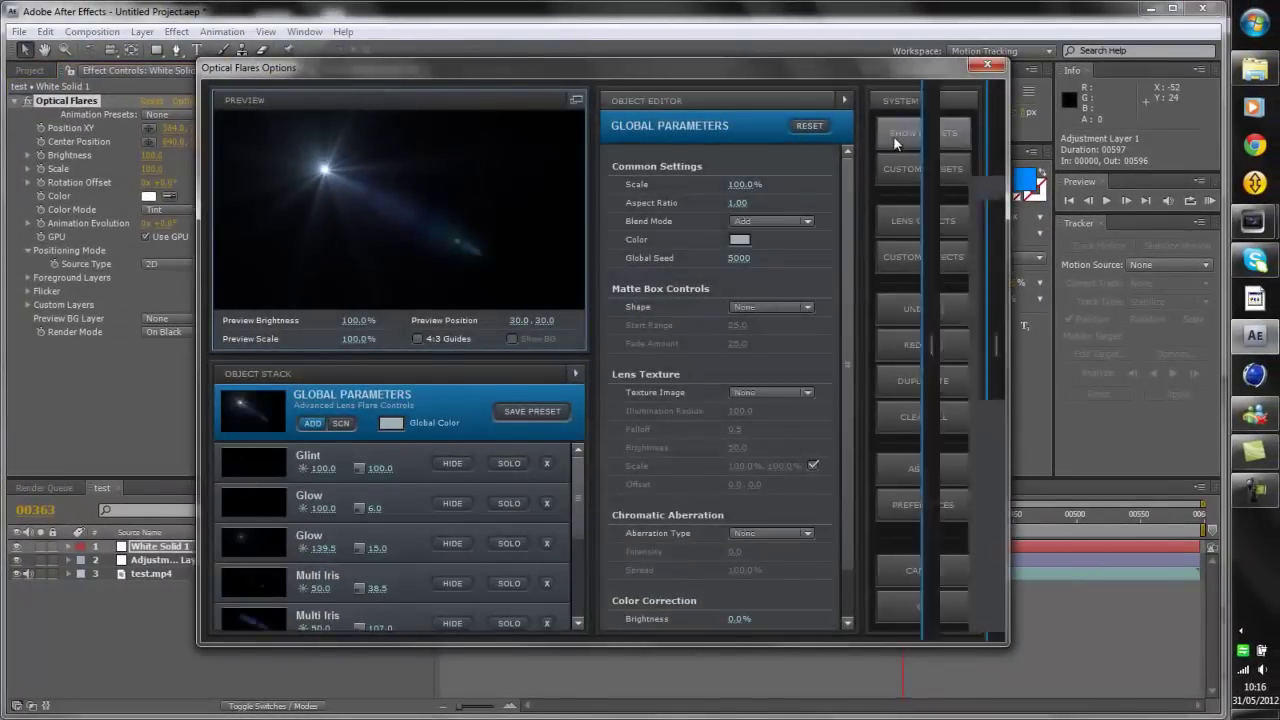
click(890, 335)
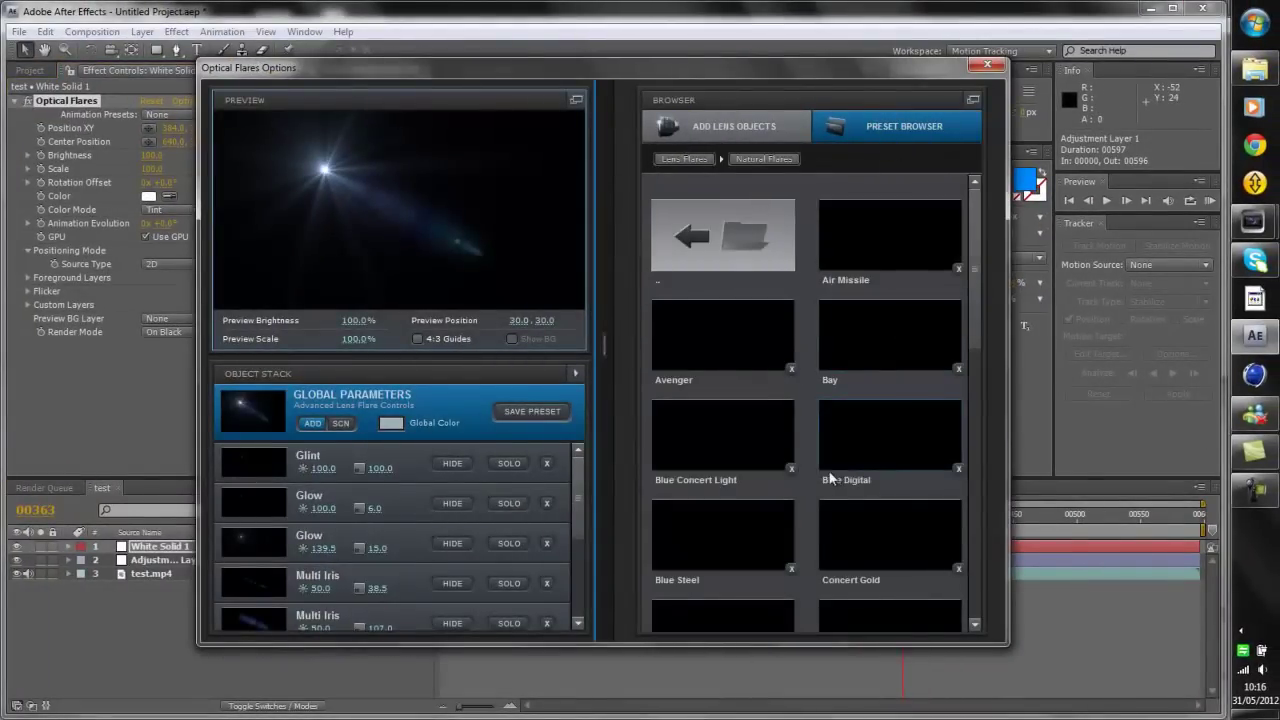
scroll(829, 475, down, 1)
scroll(749, 515, down, 2)
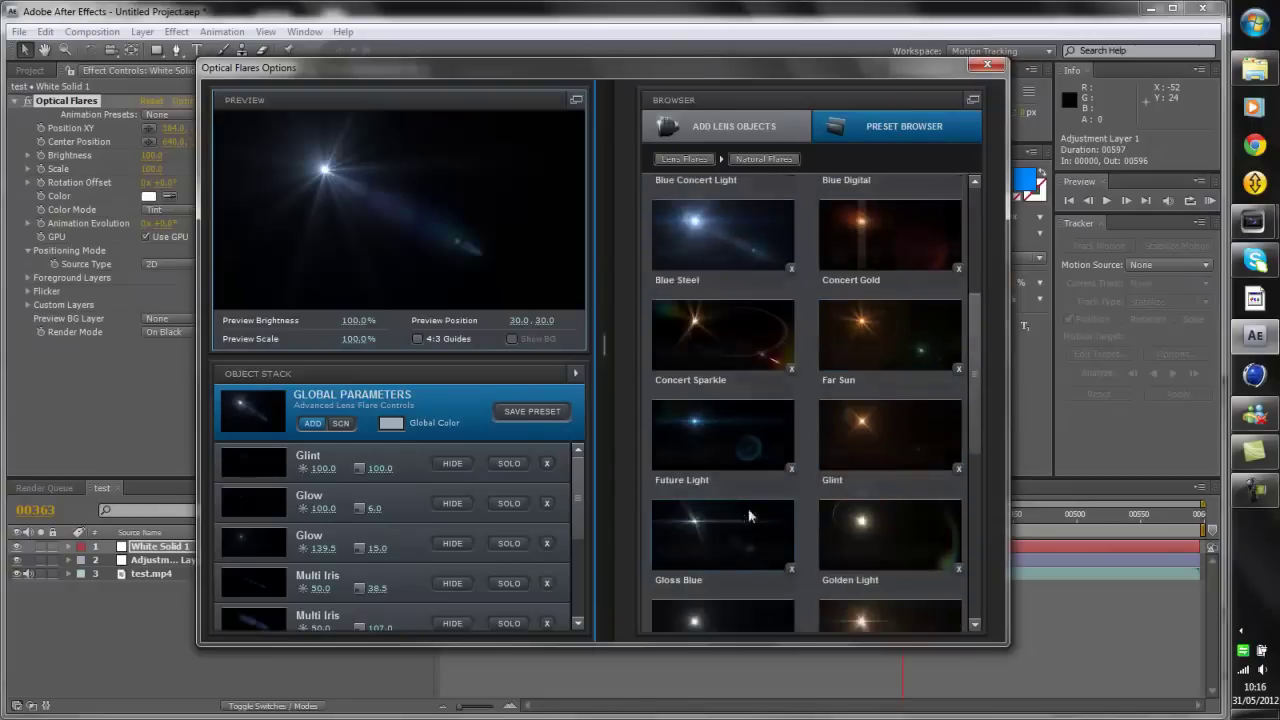
scroll(750, 516, down, 1)
click(874, 426)
click(483, 398)
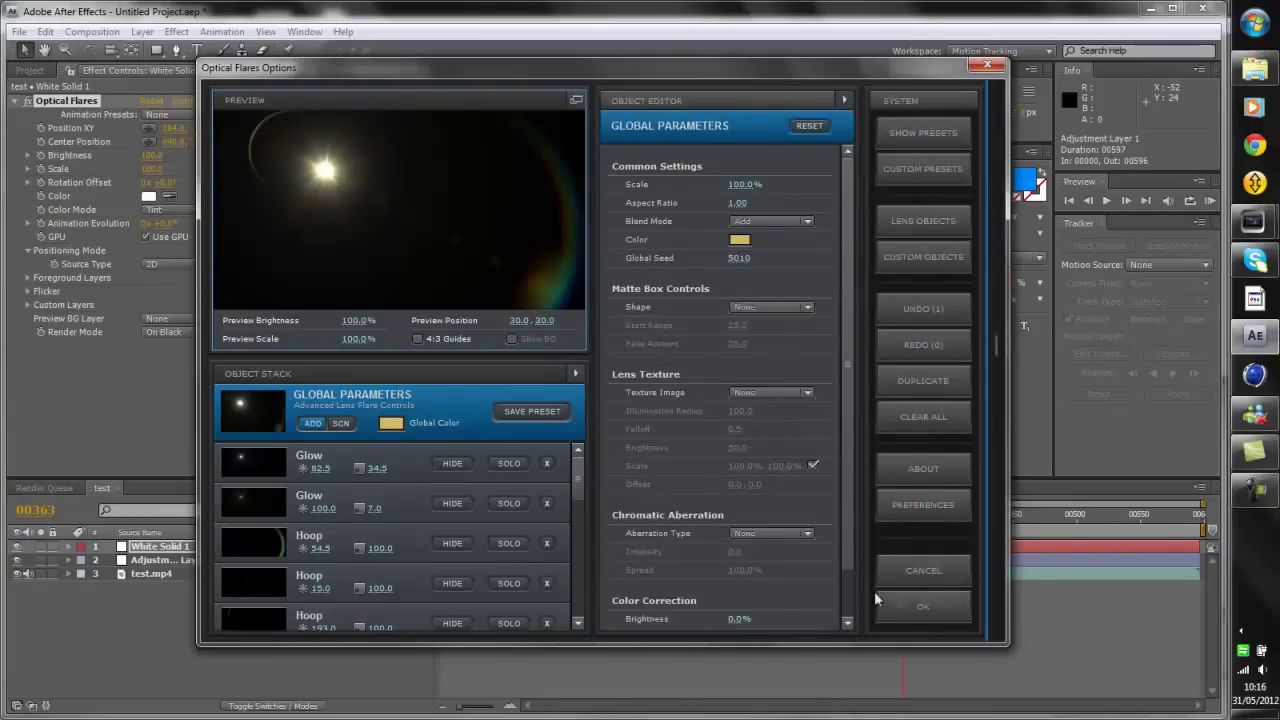
click(921, 606)
Set the white solid's blending mode to Add and move the layer below the adjustment layer
click(190, 602)
click(182, 549)
click(254, 608)
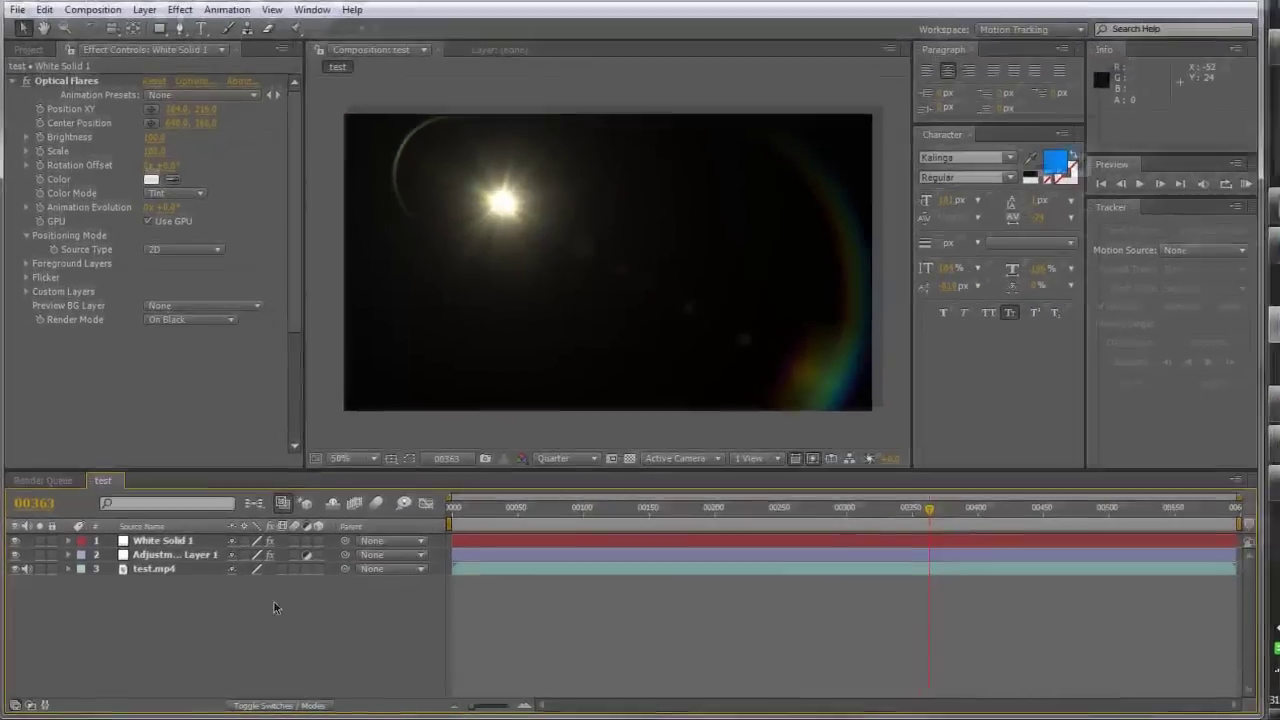
key(F4)
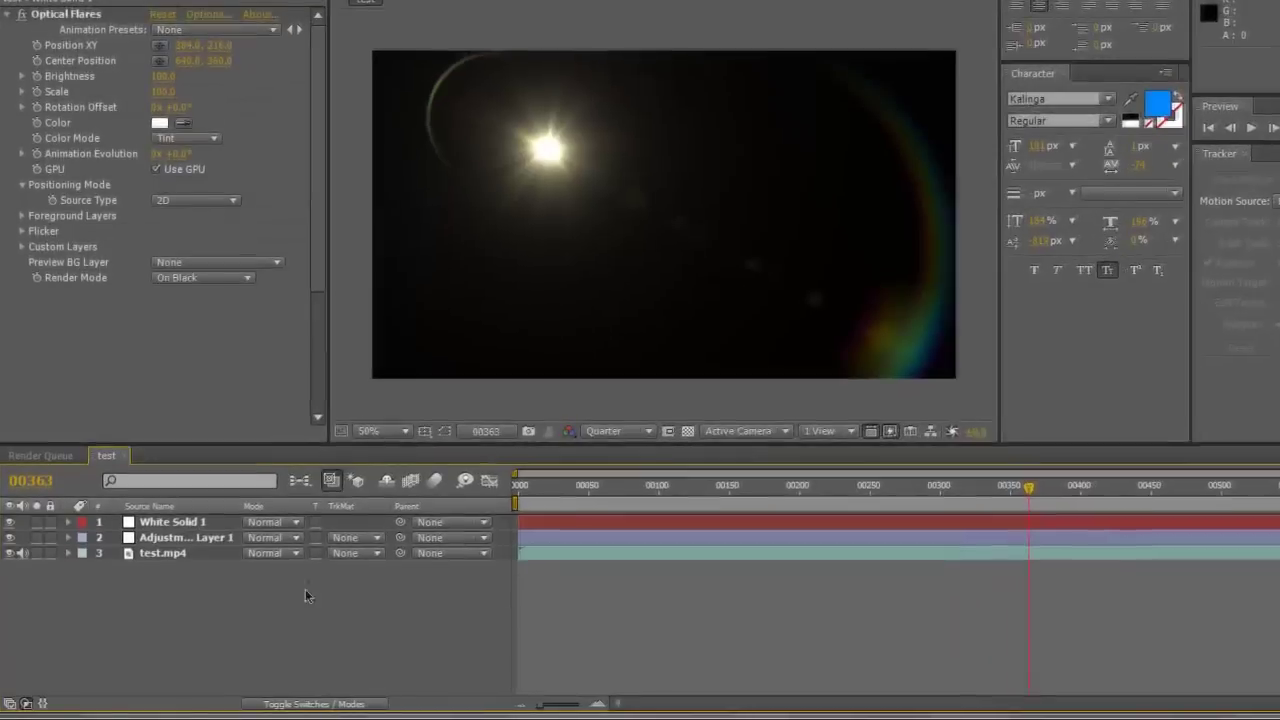
click(252, 546)
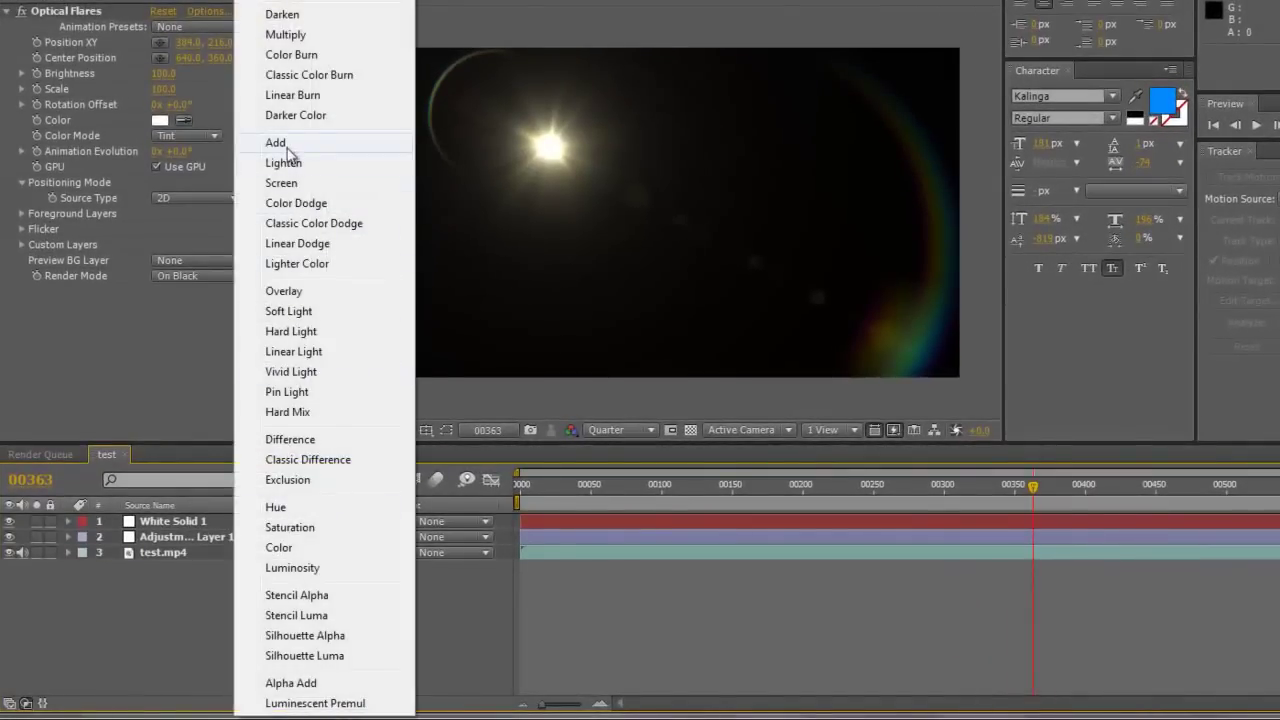
click(285, 146)
drag(161, 516, 185, 544)
At frame 464, place the flare at position 694, 116 and keyframe its brightness at 100
click(1060, 487)
drag(1082, 490, 1176, 490)
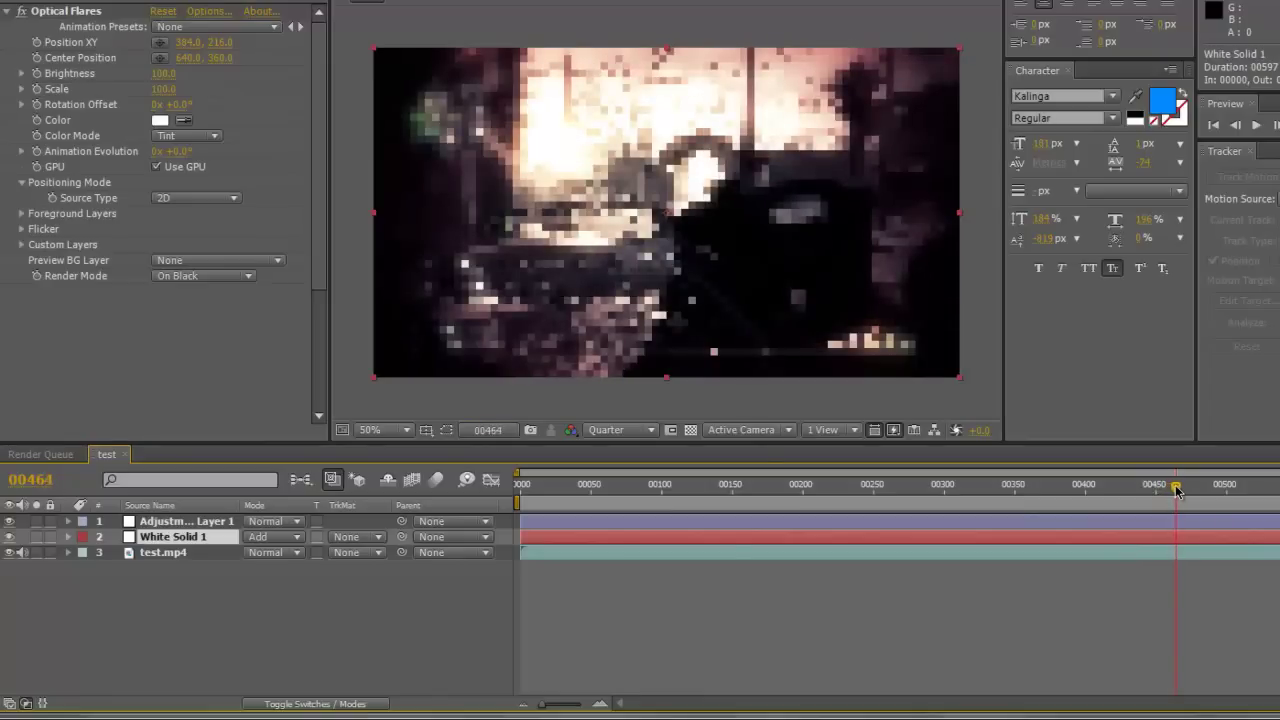
click(66, 12)
drag(553, 147, 697, 101)
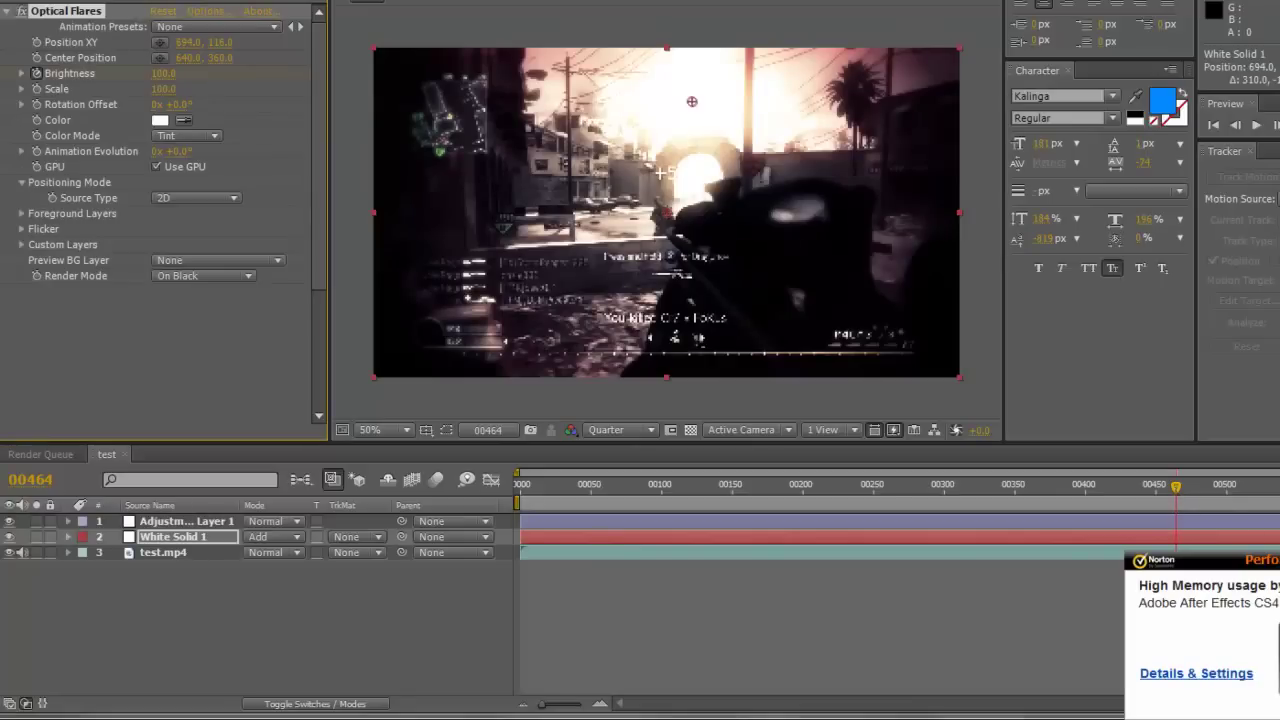
Keyframe the flare's brightness to 0 at frame 449, and adjust its flicker speed to 33 and its flicker amount
drag(1176, 487, 1152, 492)
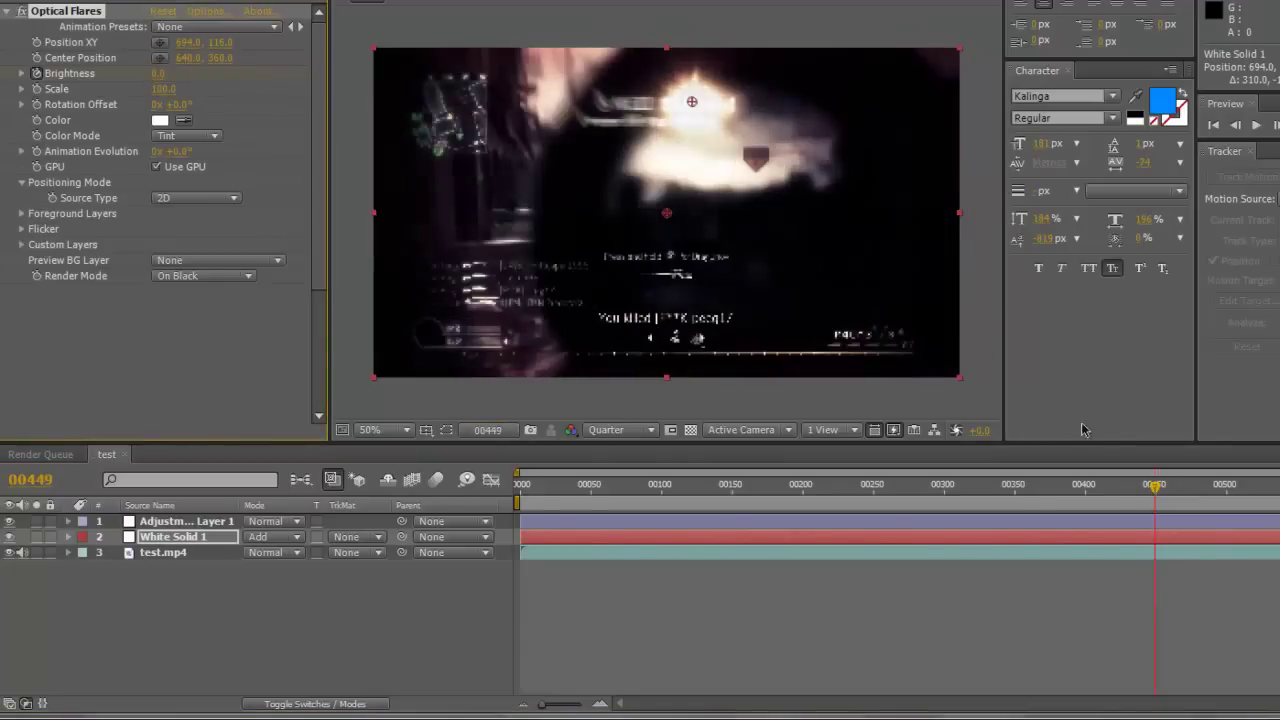
click(21, 229)
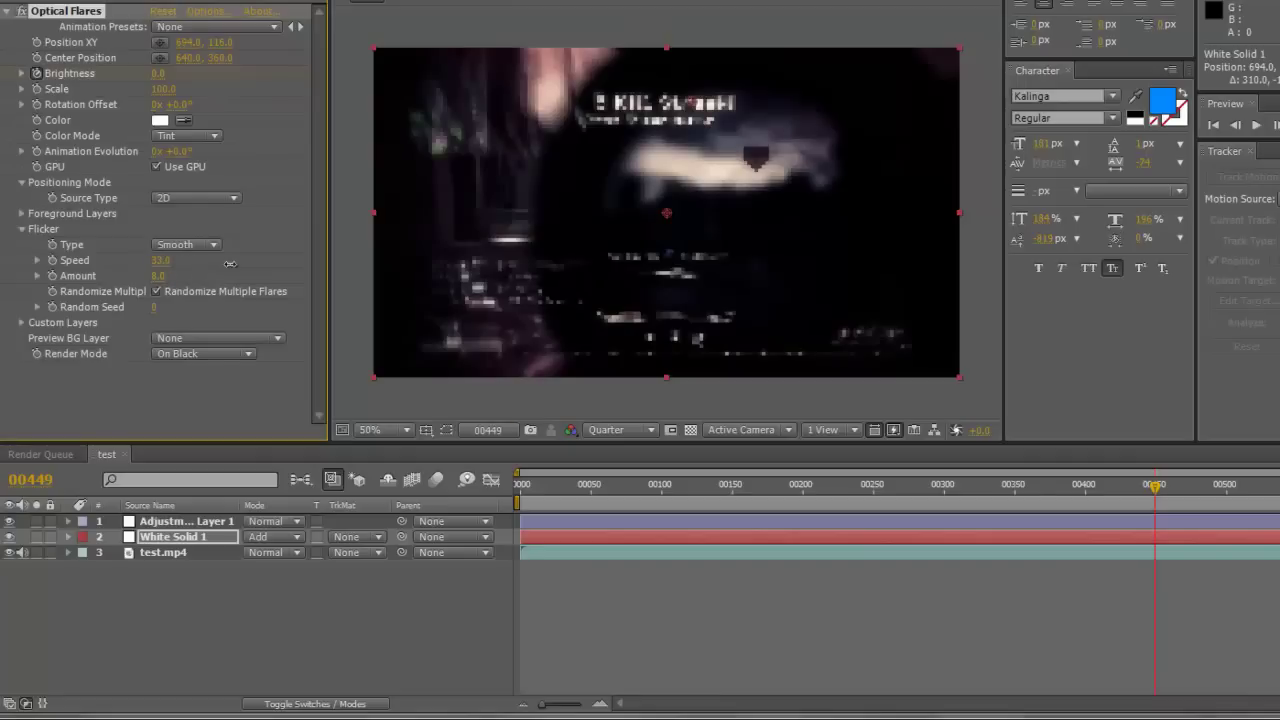
drag(164, 278, 197, 278)
click(7, 11)
Move the current time to frame 497 and set the composition's preview resolution to Full
drag(1163, 495, 1223, 500)
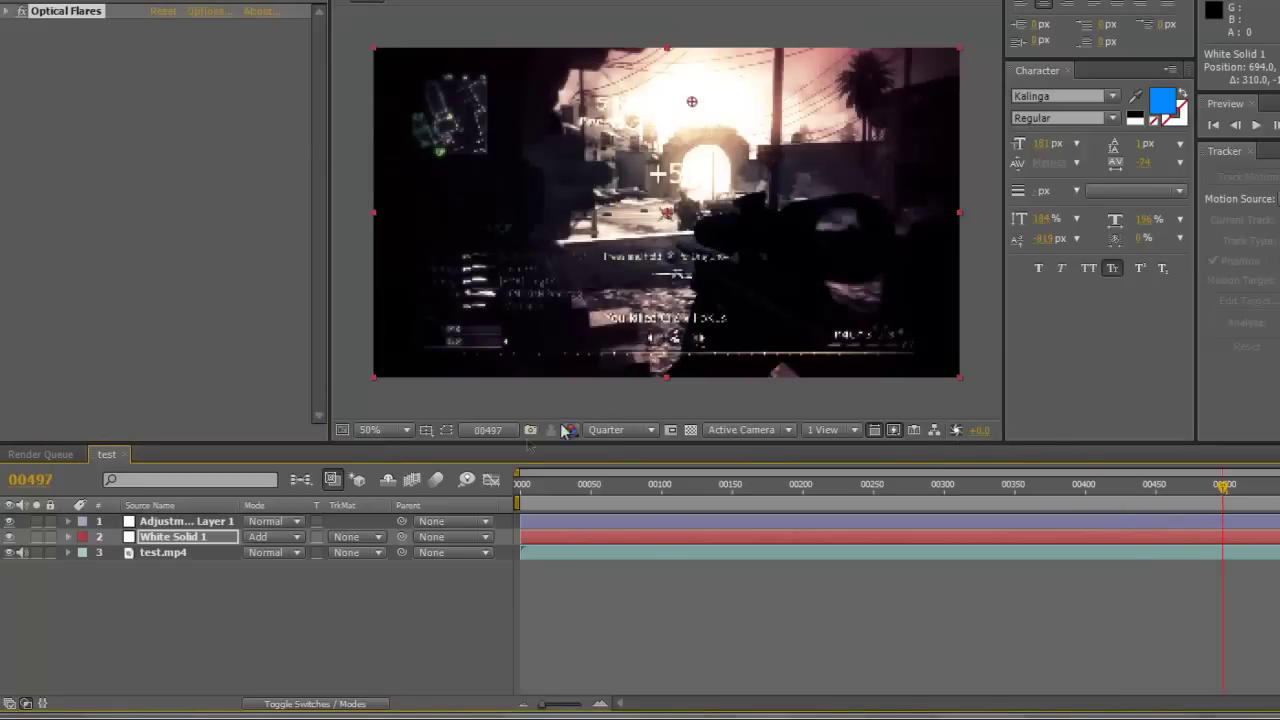
click(349, 634)
click(592, 433)
click(622, 479)
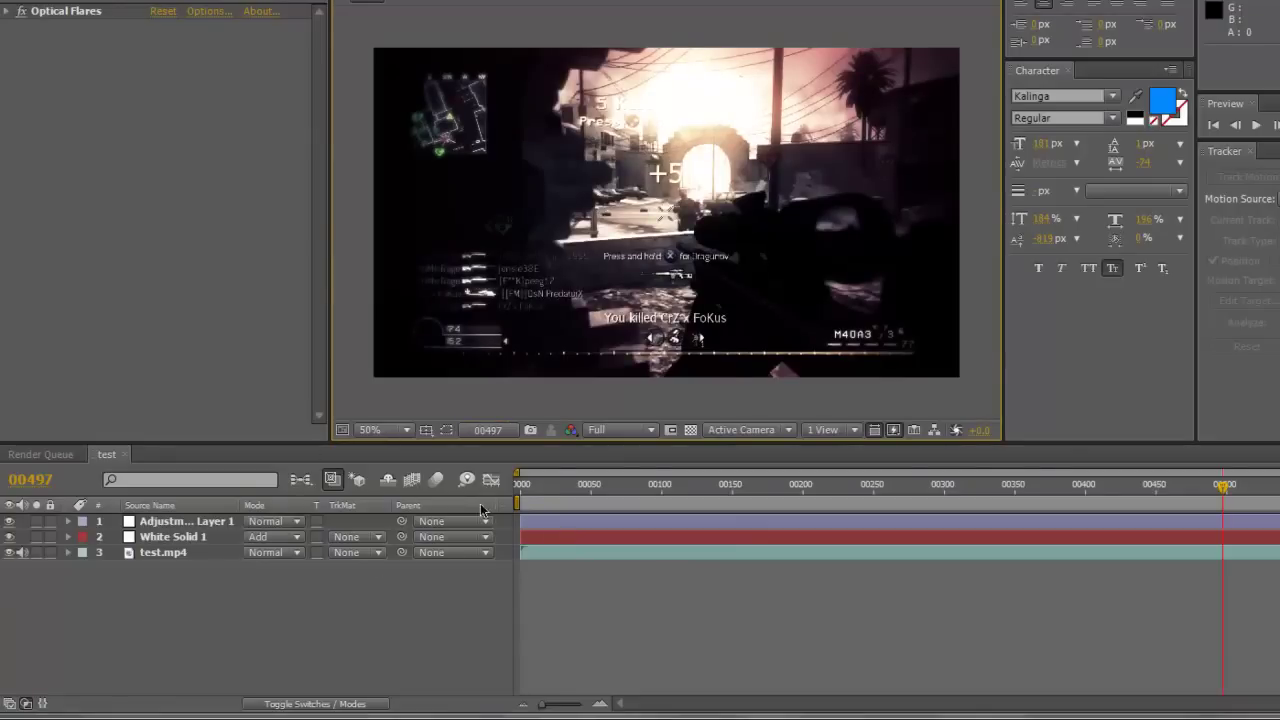
click(619, 432)
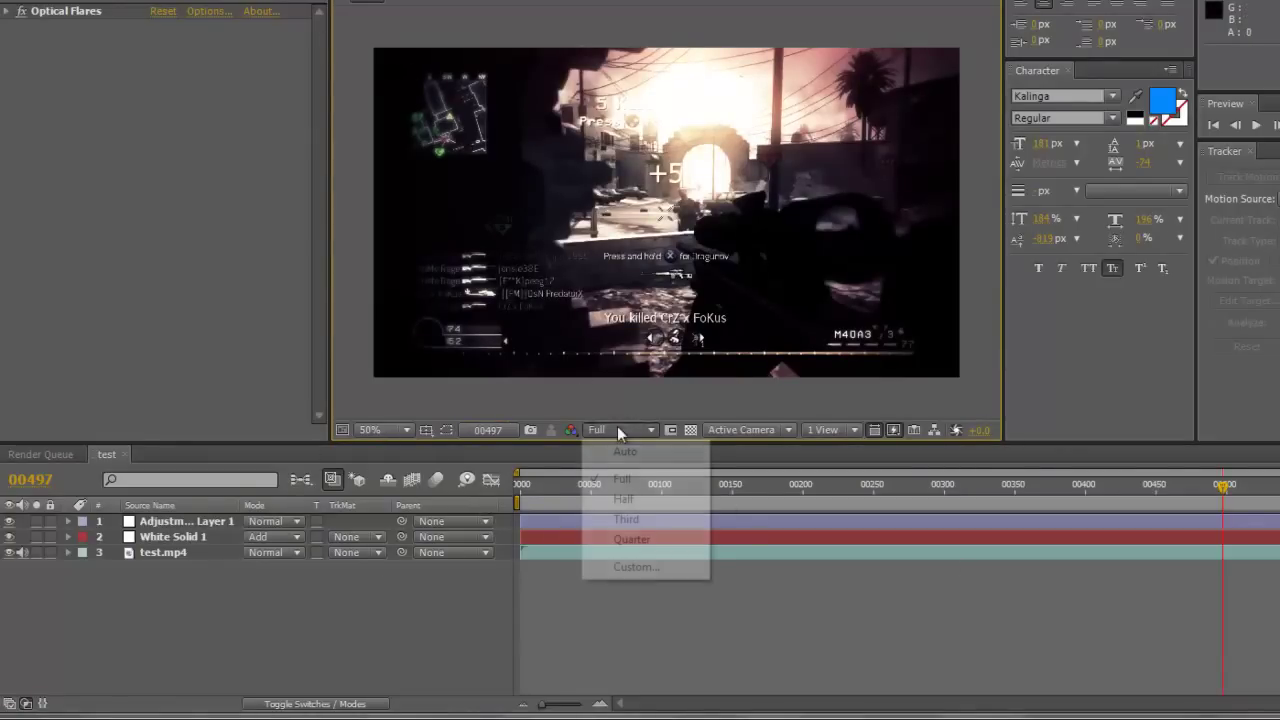
click(612, 479)
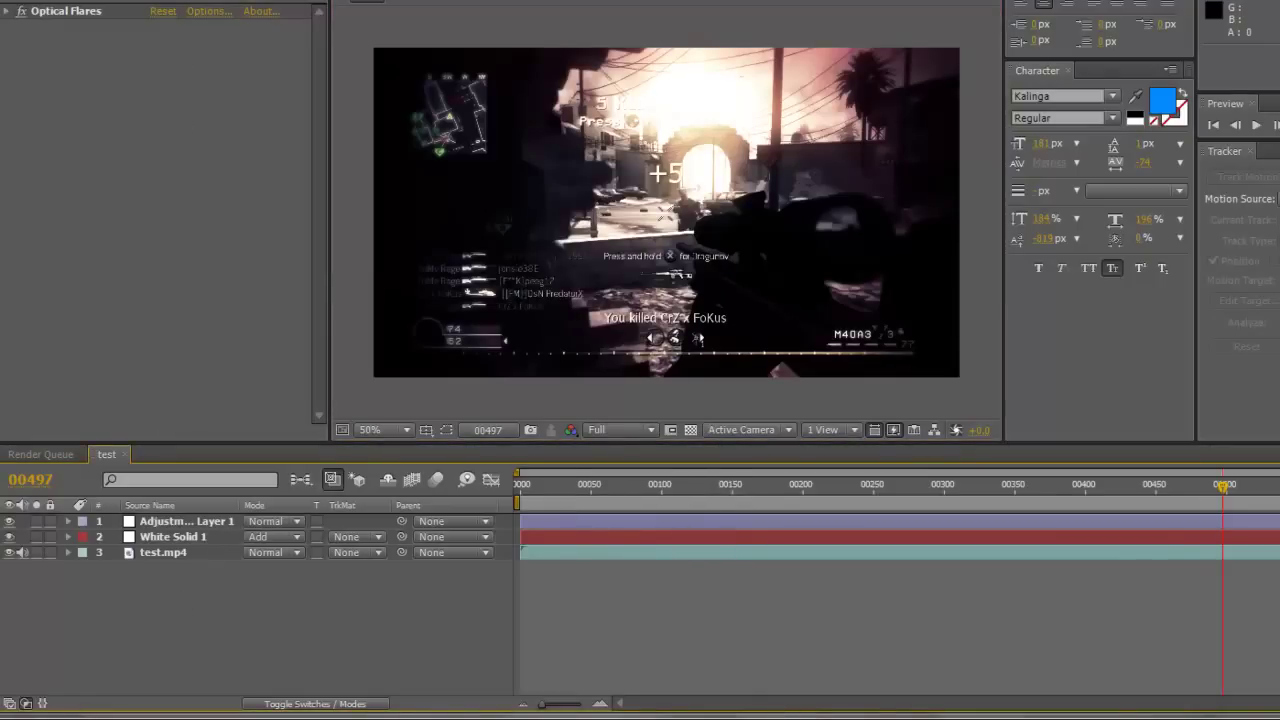
Add the test composition to the render queue and assign it the hd wmv output module
key(alt+c)
click(214, 90)
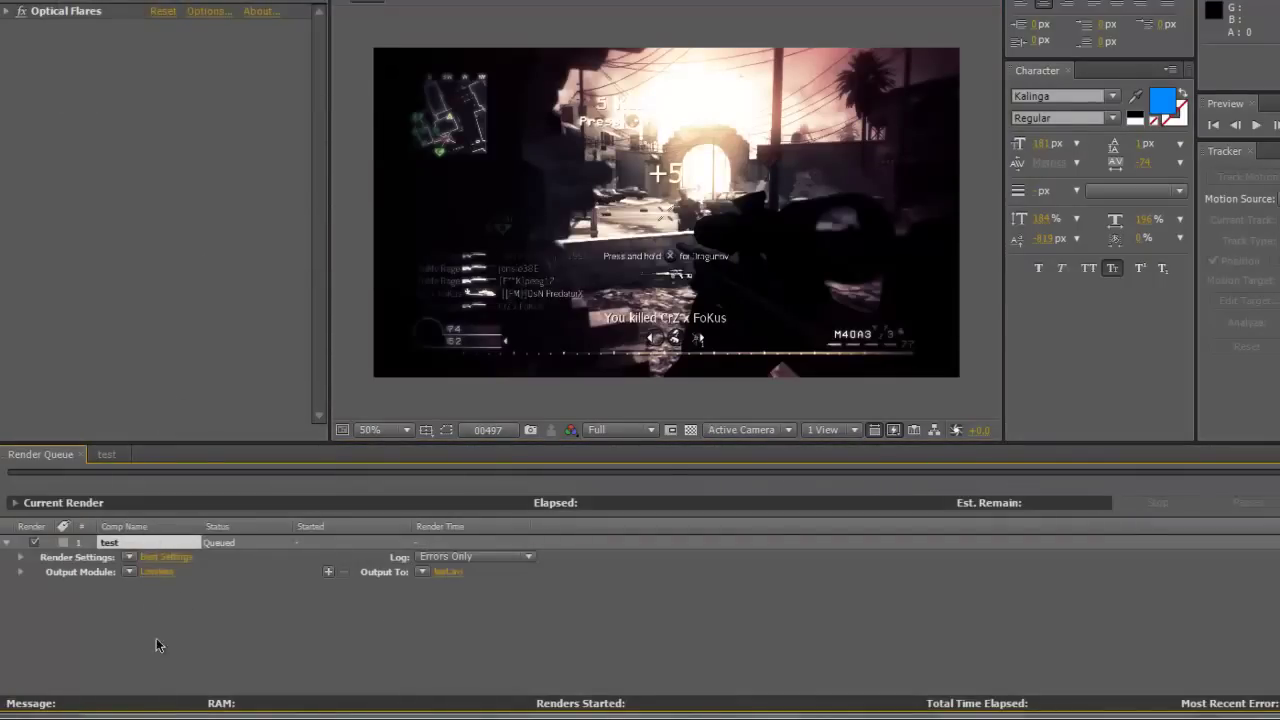
click(128, 572)
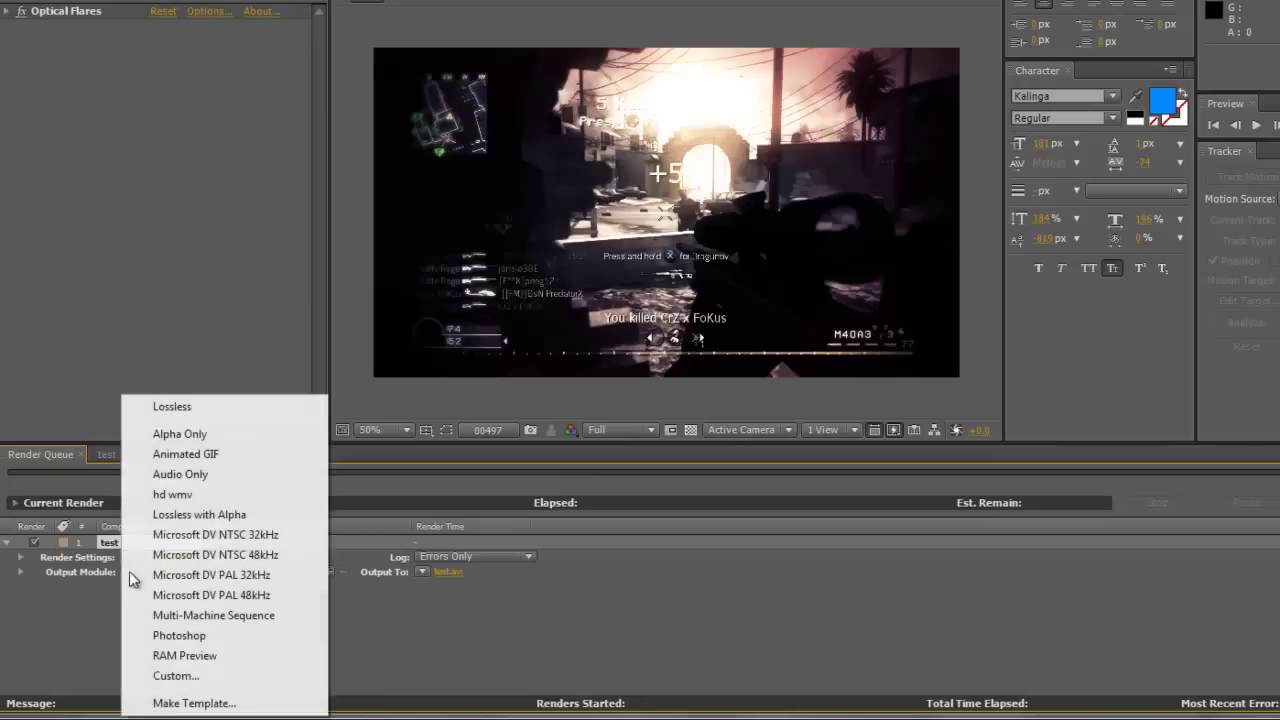
click(172, 494)
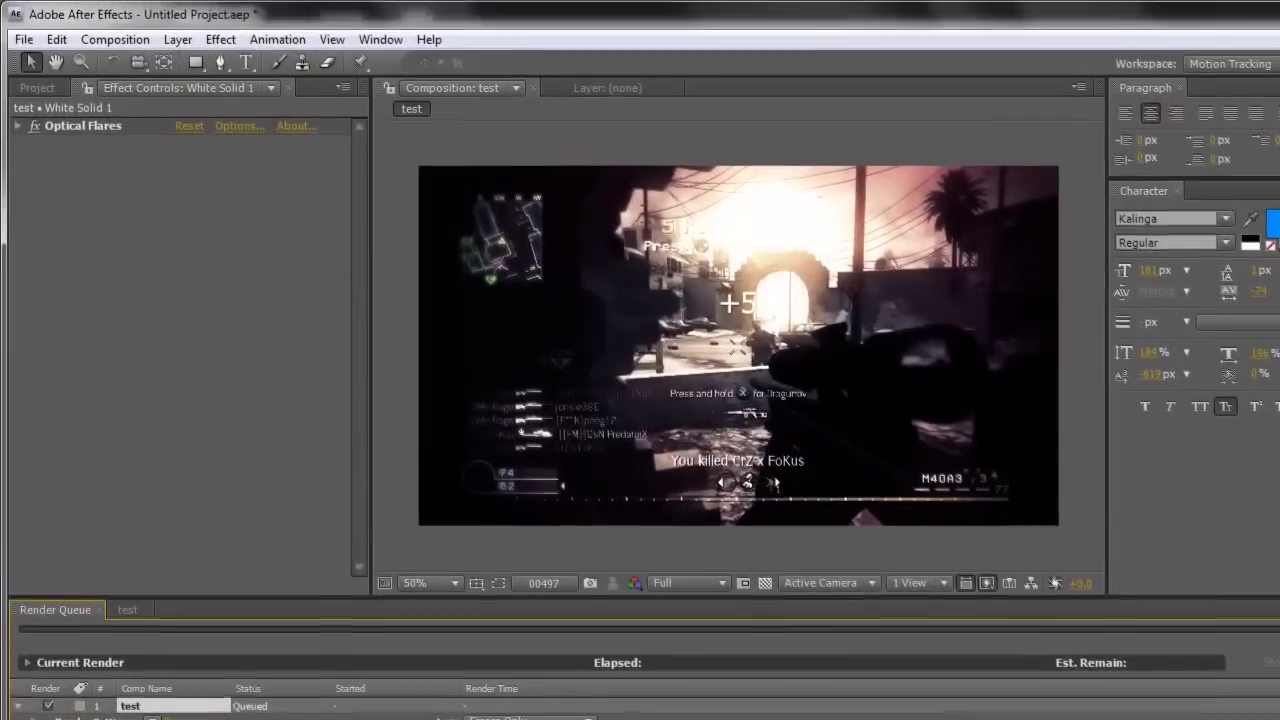
Browse to the Desktop as the output location for test.wmv and start the render
click(451, 571)
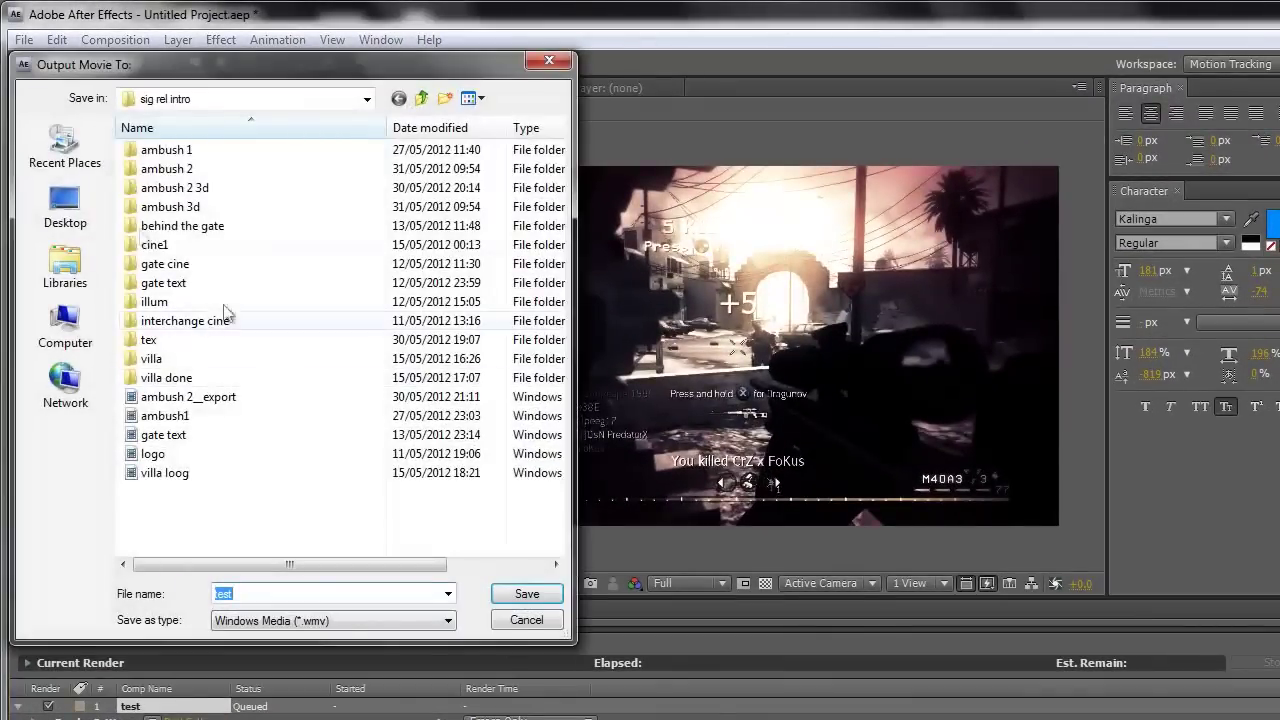
click(65, 205)
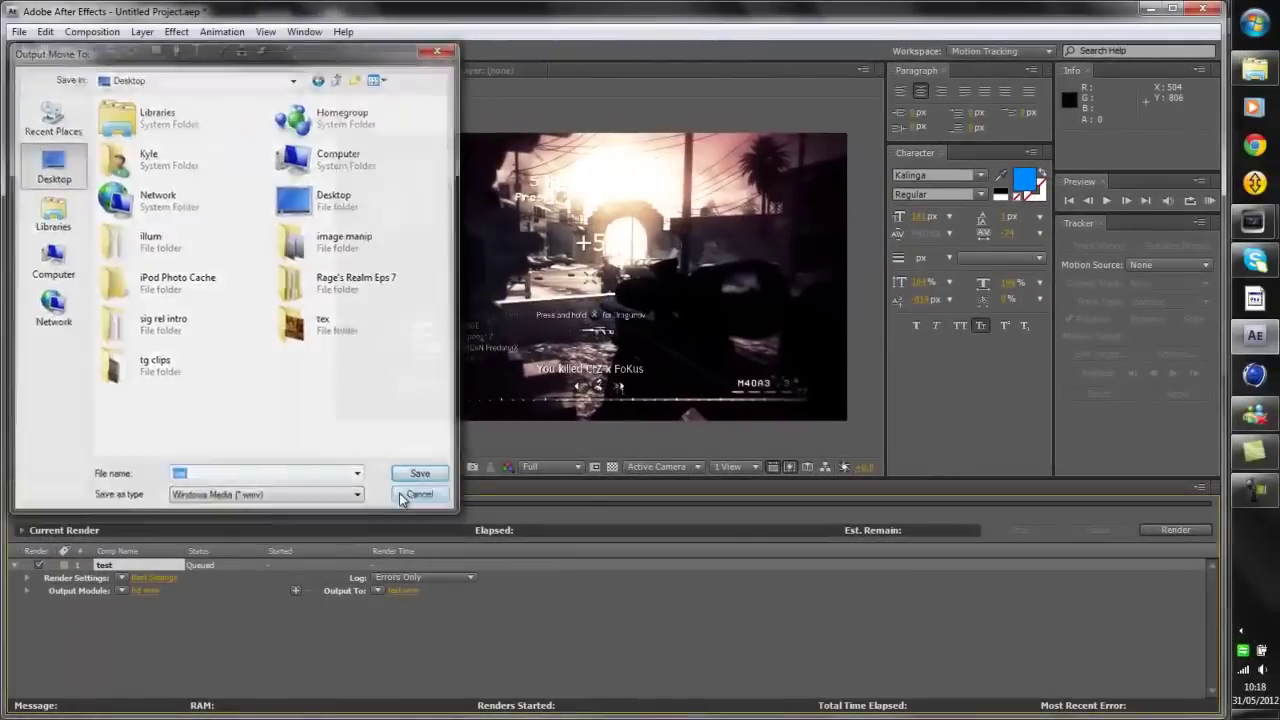
click(430, 484)
click(1160, 529)
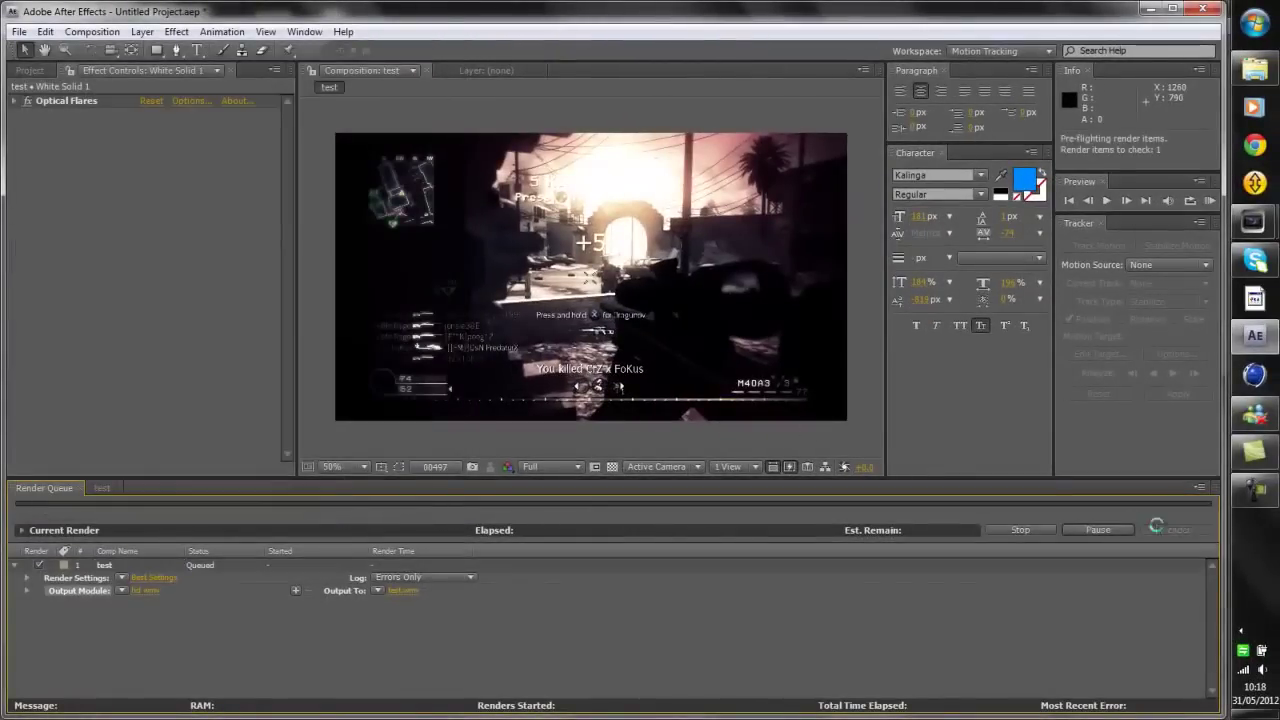
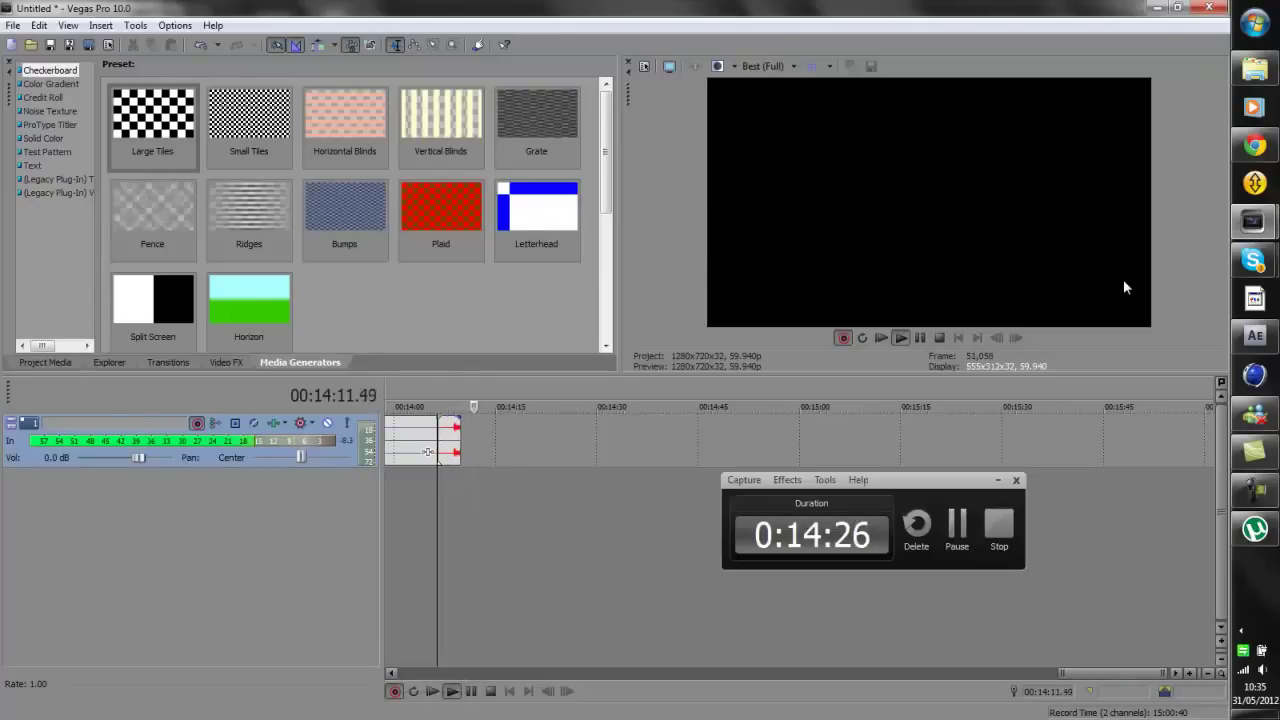
Switch to the Vegas Pro project with the synced gameplay edit and delete all video events from its video track
key(alt+Tab)
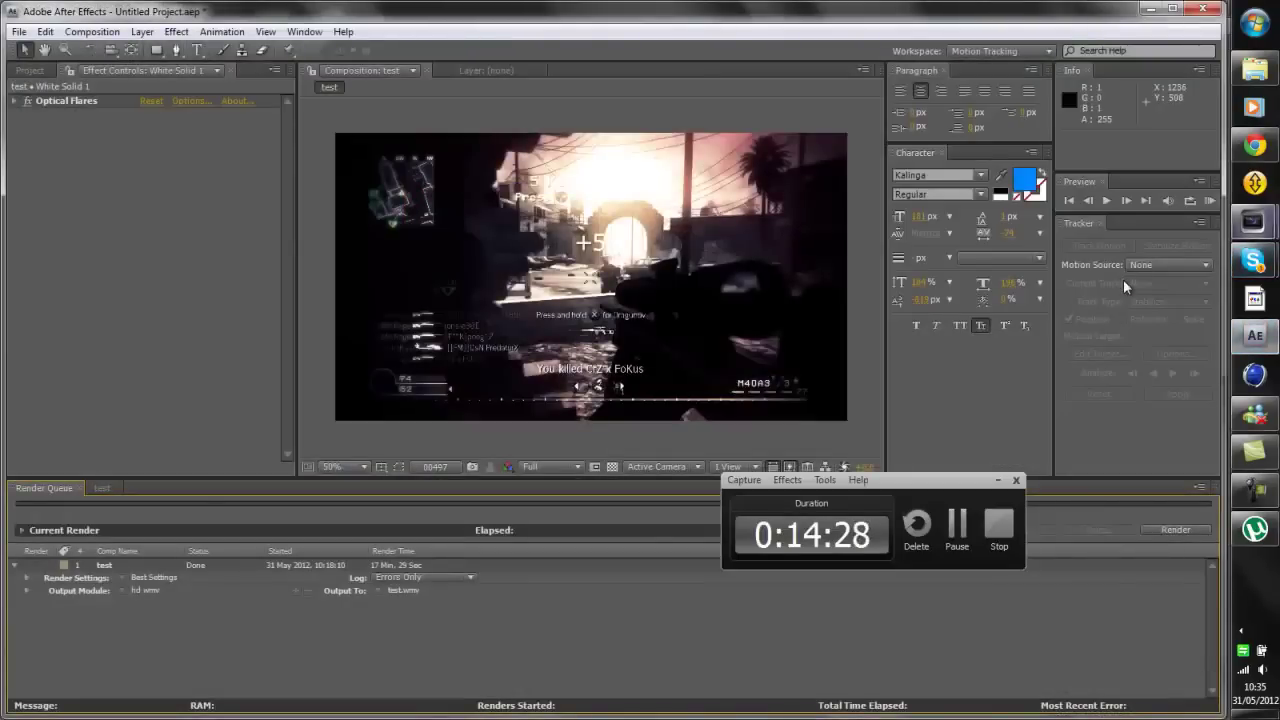
mouse_move(1254, 222)
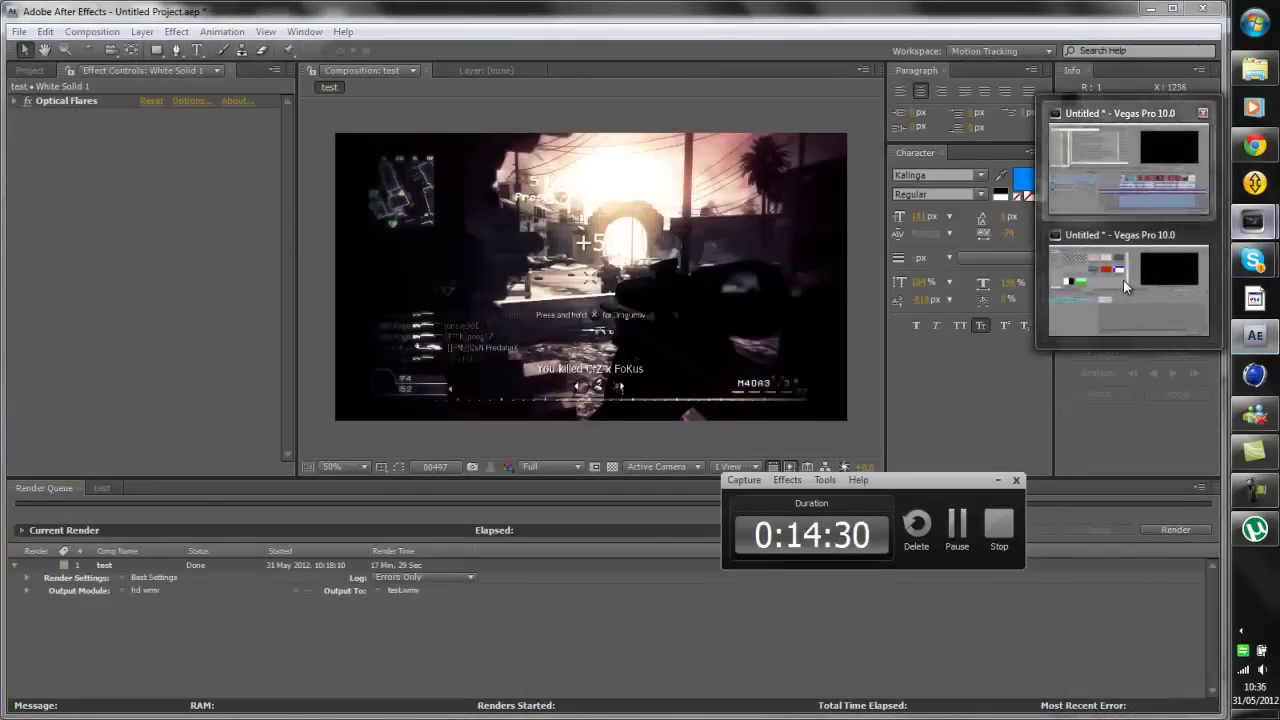
click(1125, 287)
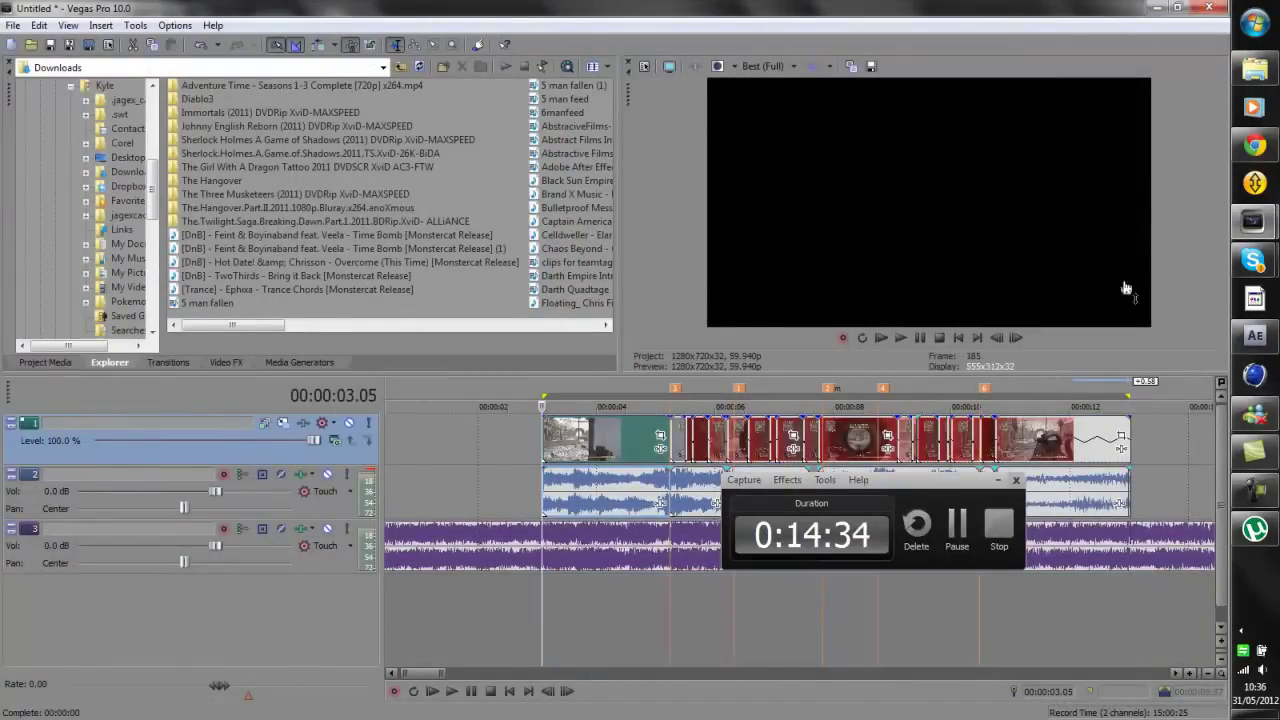
key(F10)
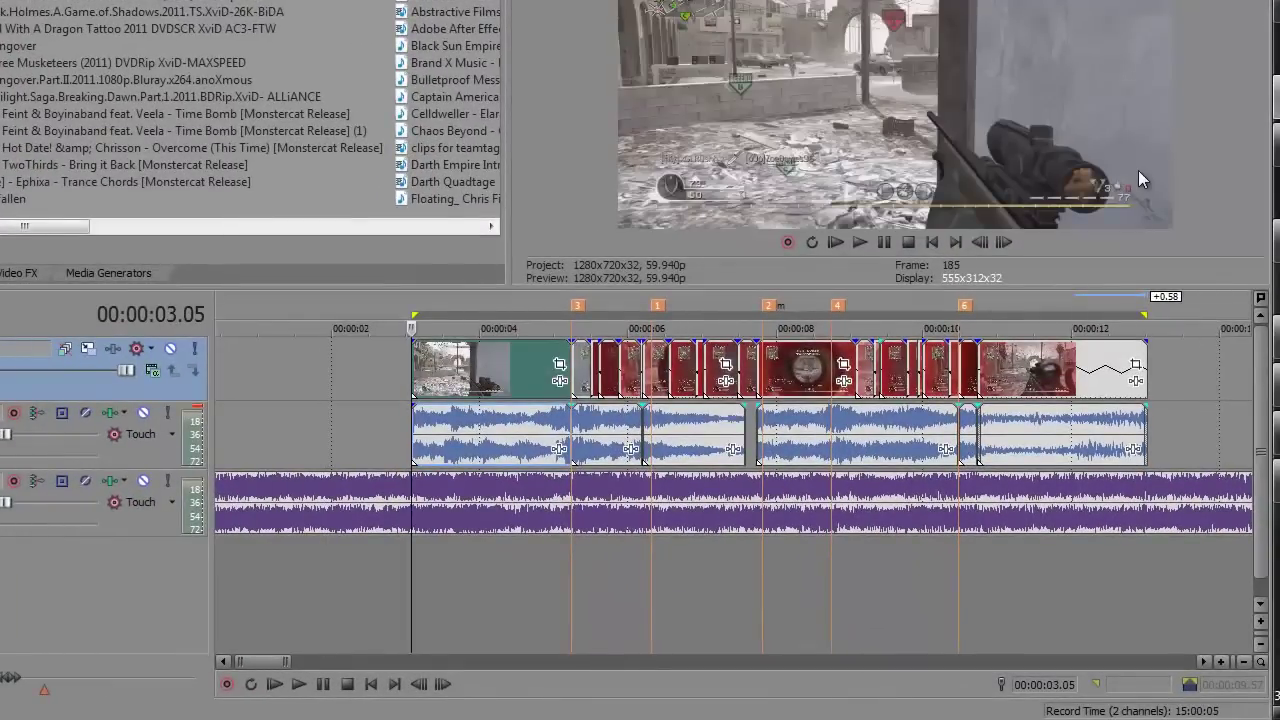
key(ctrl+a)
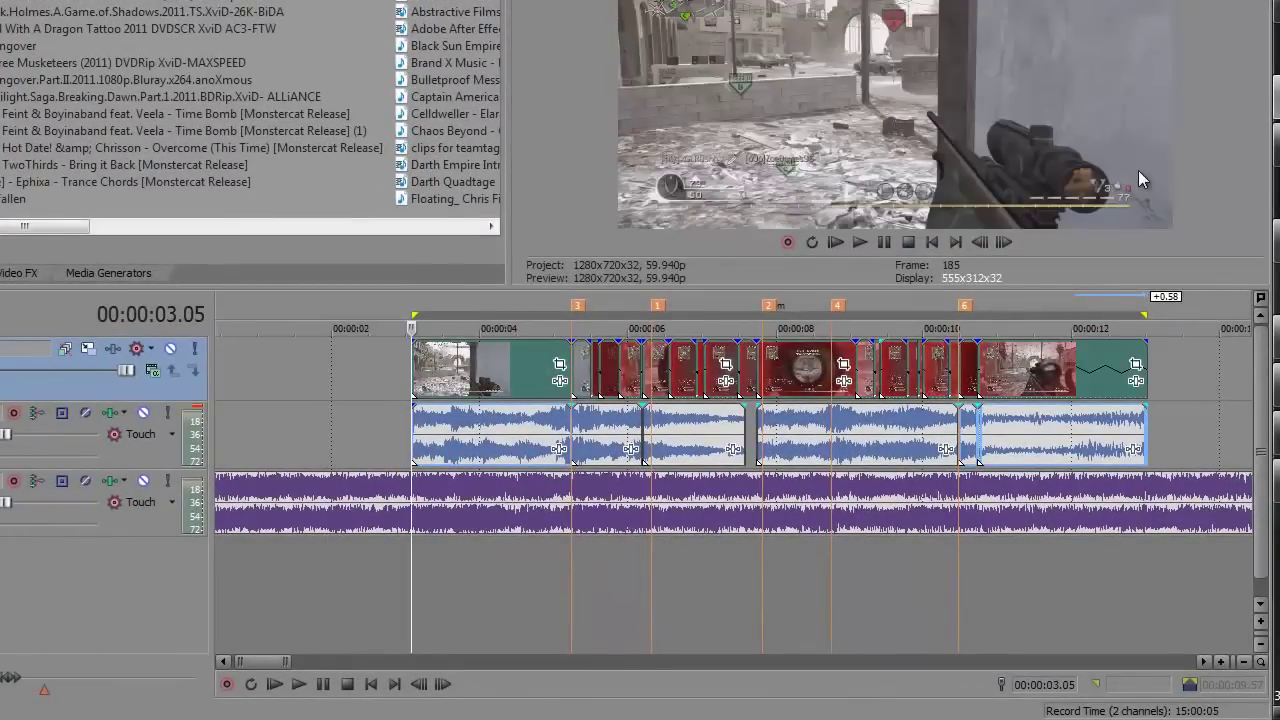
key(Delete)
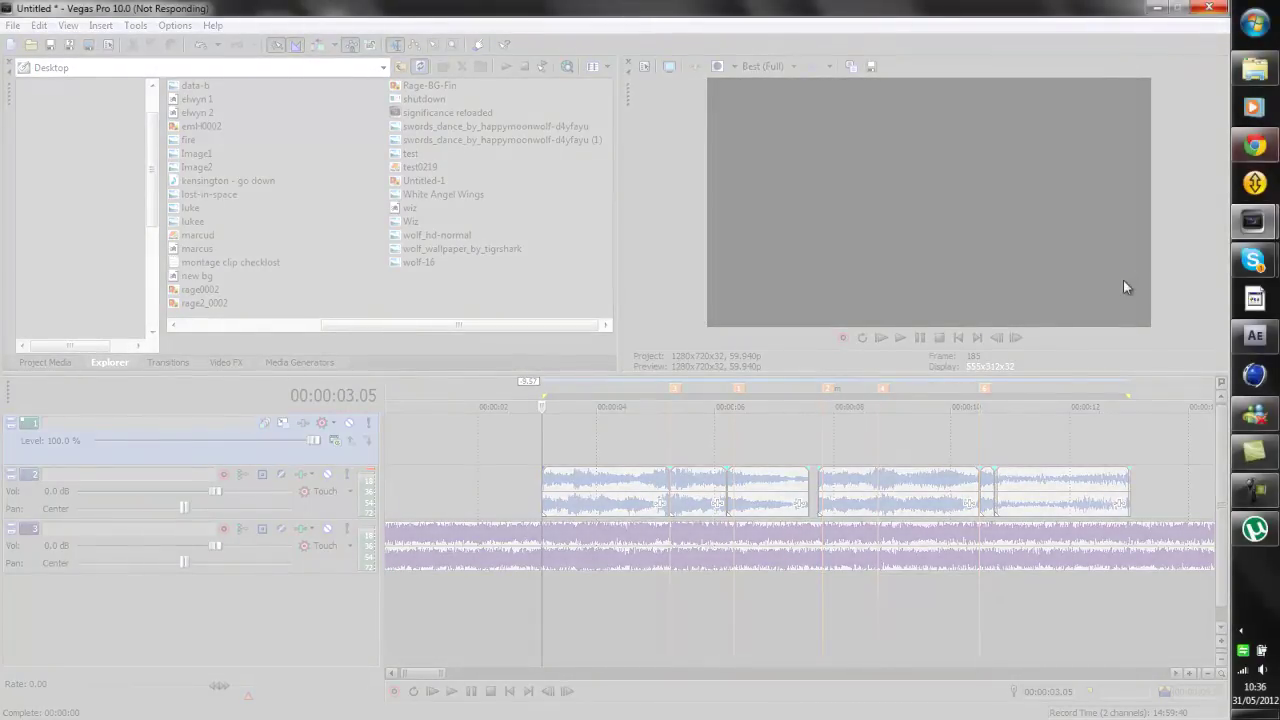
key(alt+Tab)
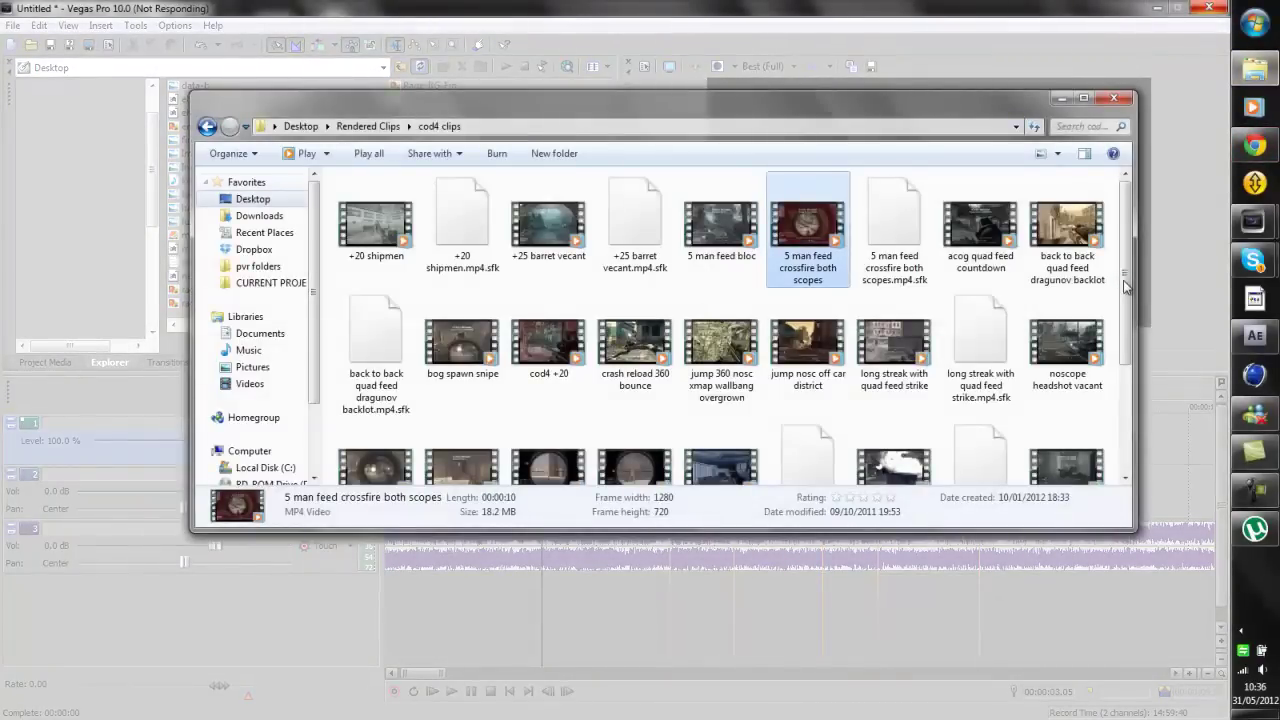
key(alt+Tab)
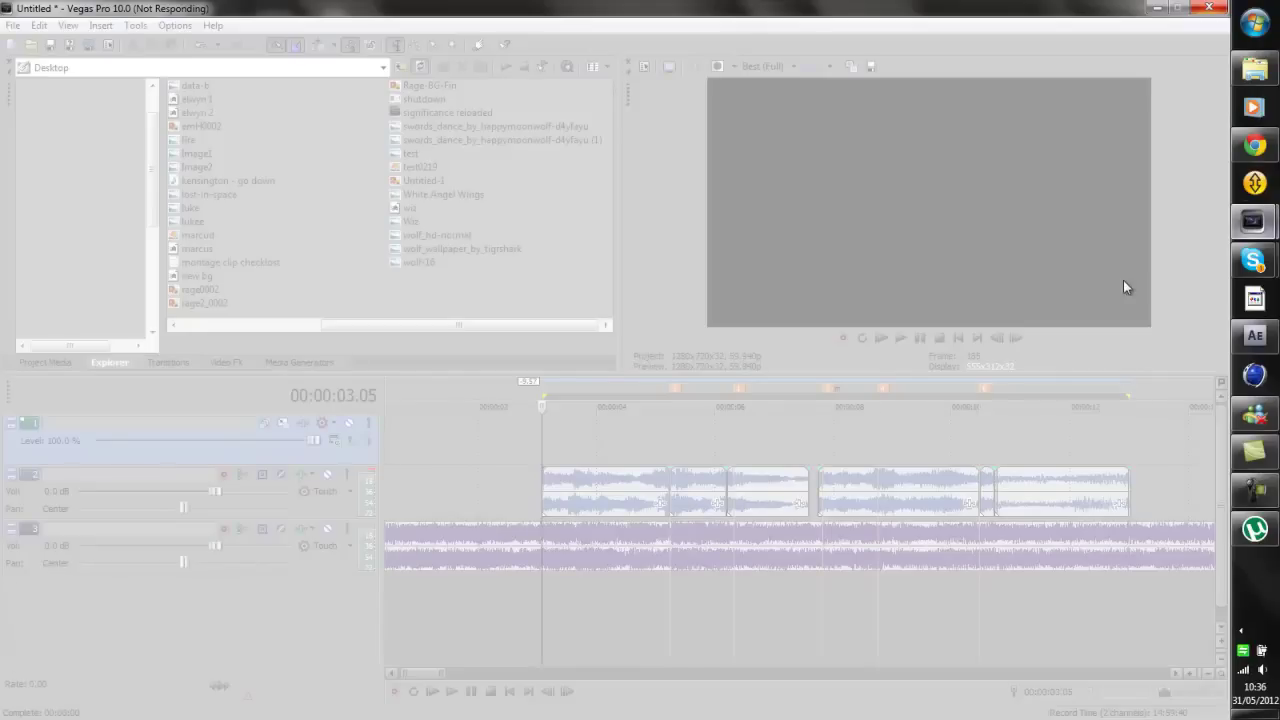
click(1126, 284)
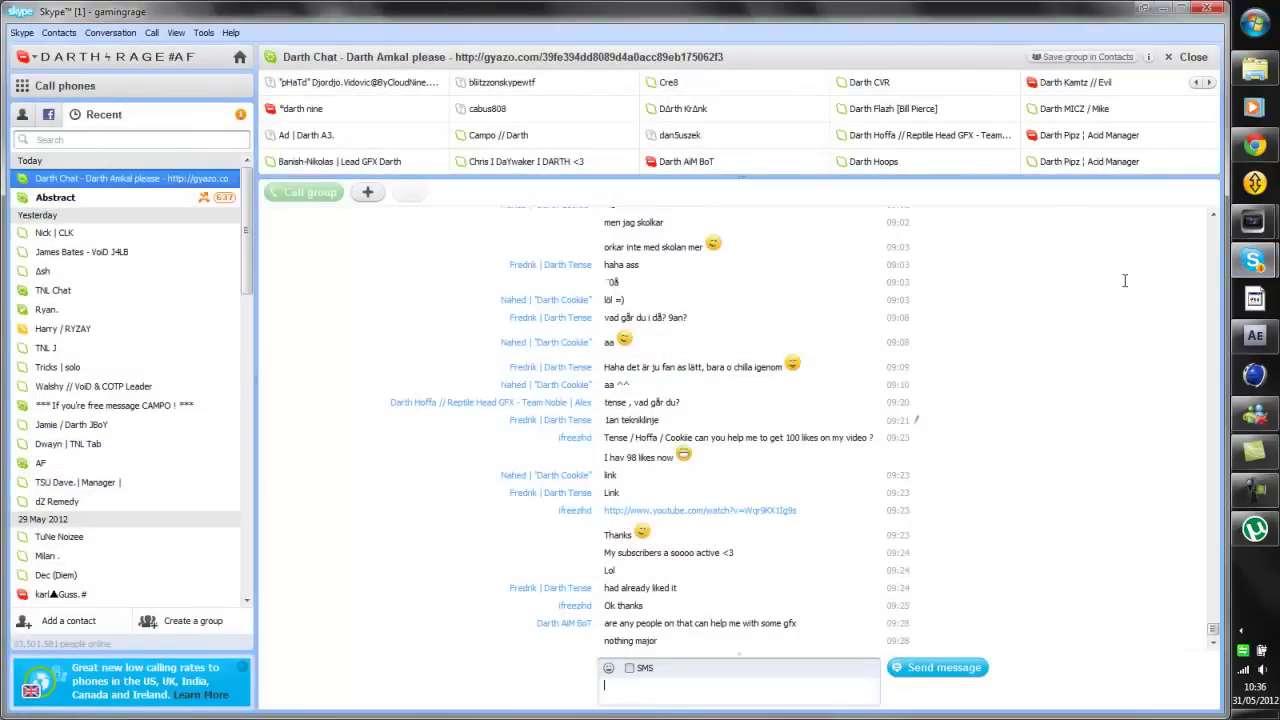
Switch to the Vegas Pro project with the synced audio and place the rendered test video on the video track at 00:00:03.05
key(alt+Tab)
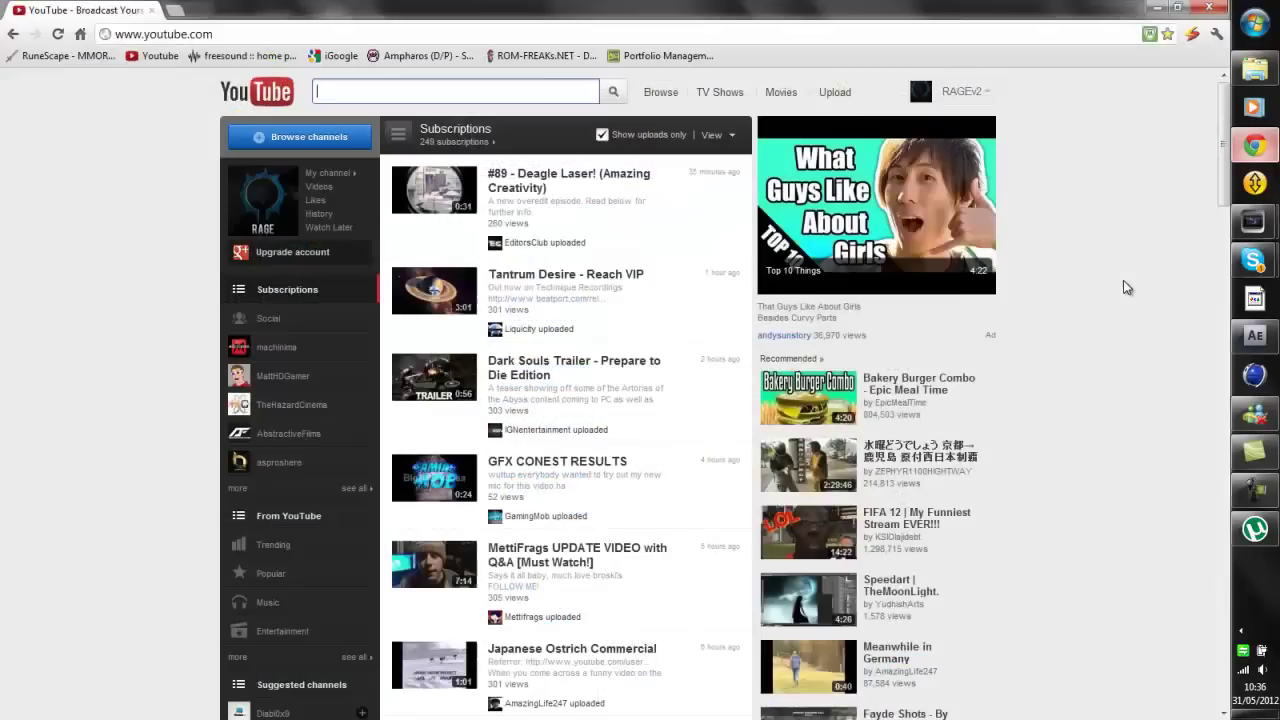
key(super+1)
key(super+5)
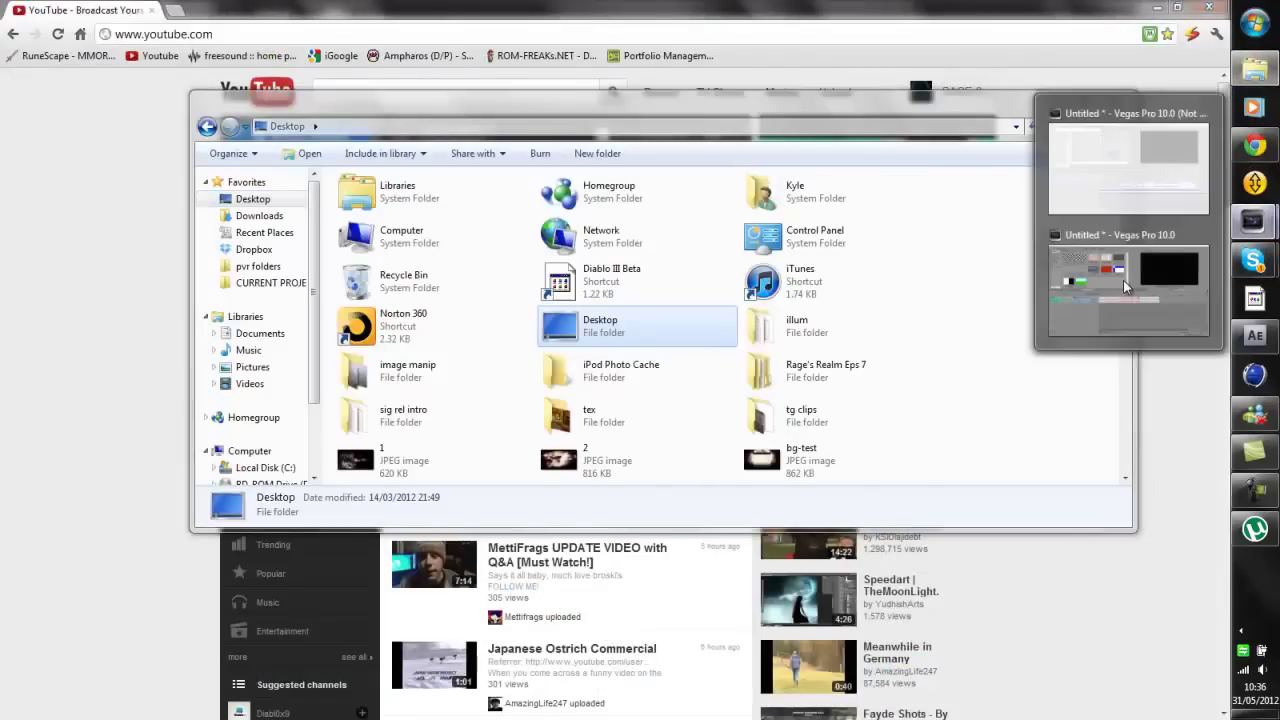
click(1126, 287)
key(super+1)
scroll(255, 325, down, 1)
key(super+5)
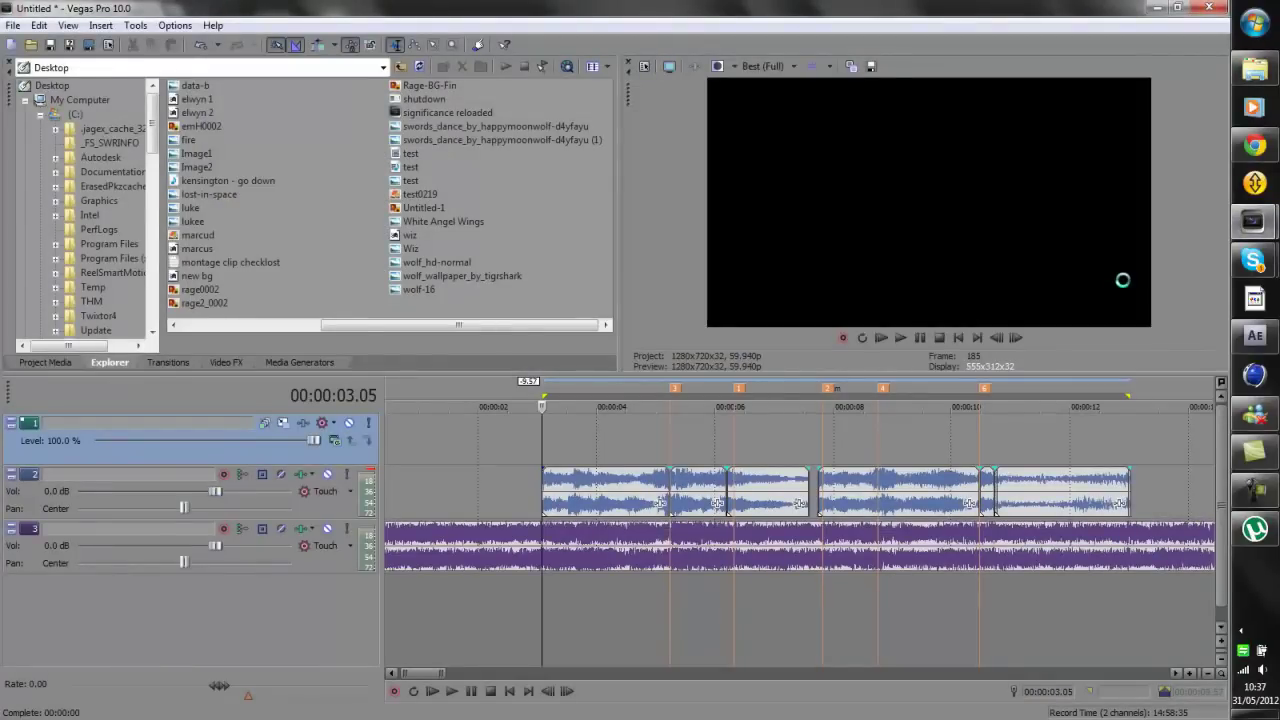
drag(1122, 282, 1123, 286)
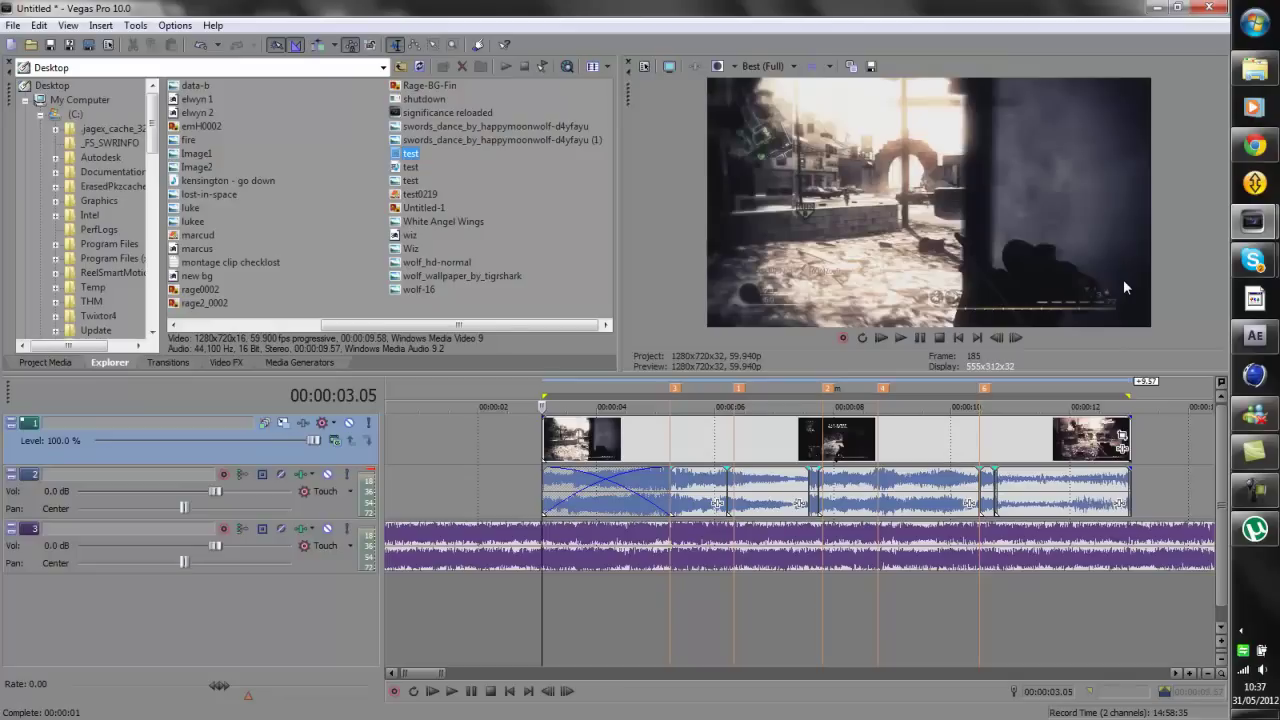
Delete the test clip's own audio event and align its video event with the first gameplay audio event at 00:00:03.05
drag(591, 491, 467, 491)
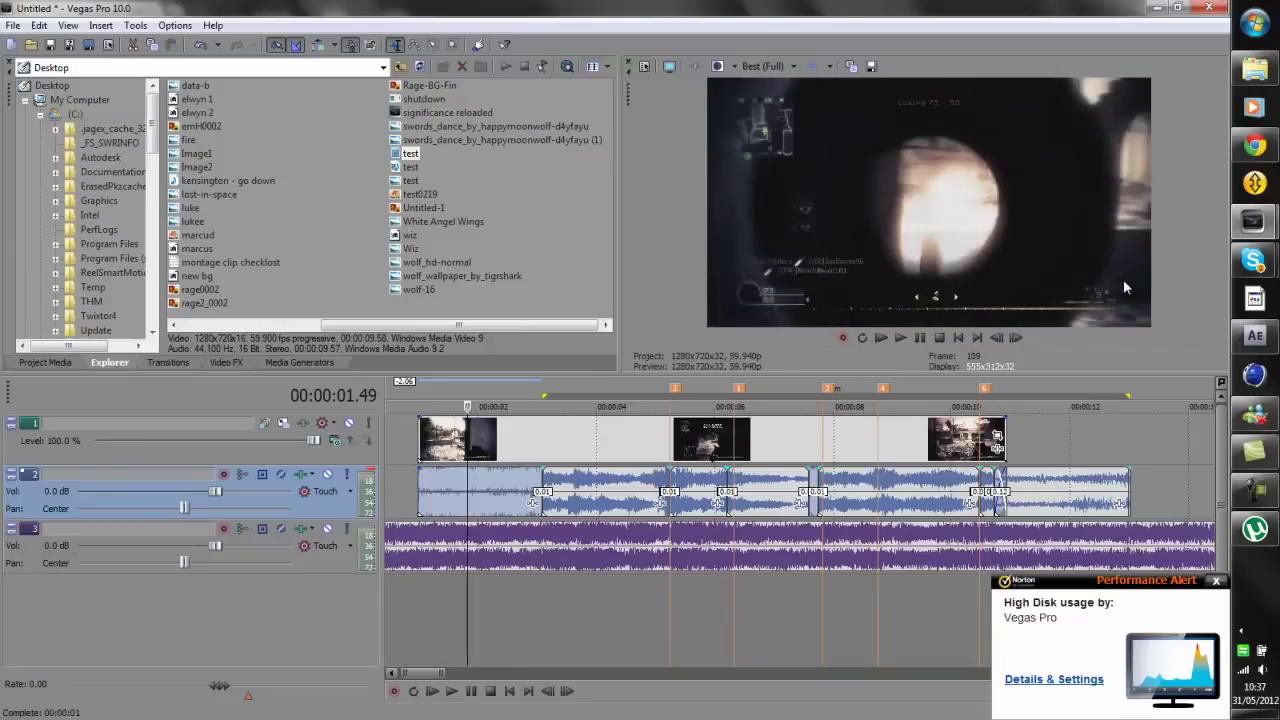
key(Delete)
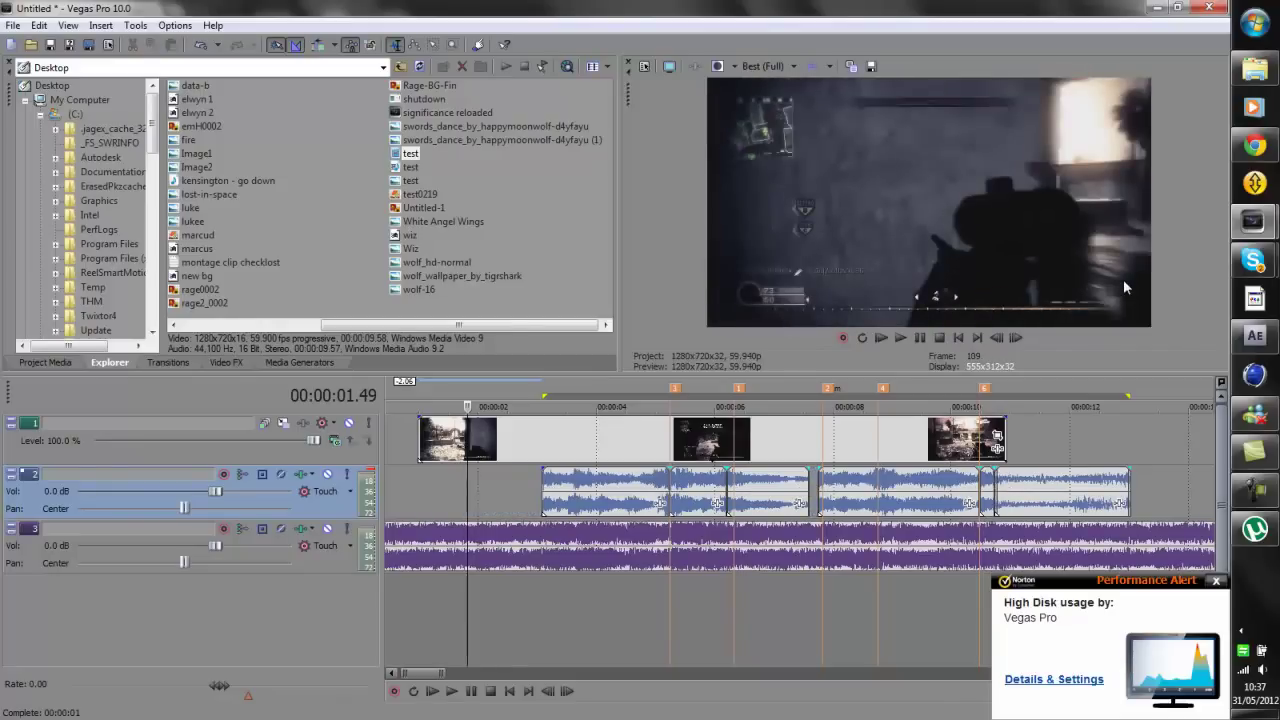
drag(470, 440, 594, 440)
click(543, 440)
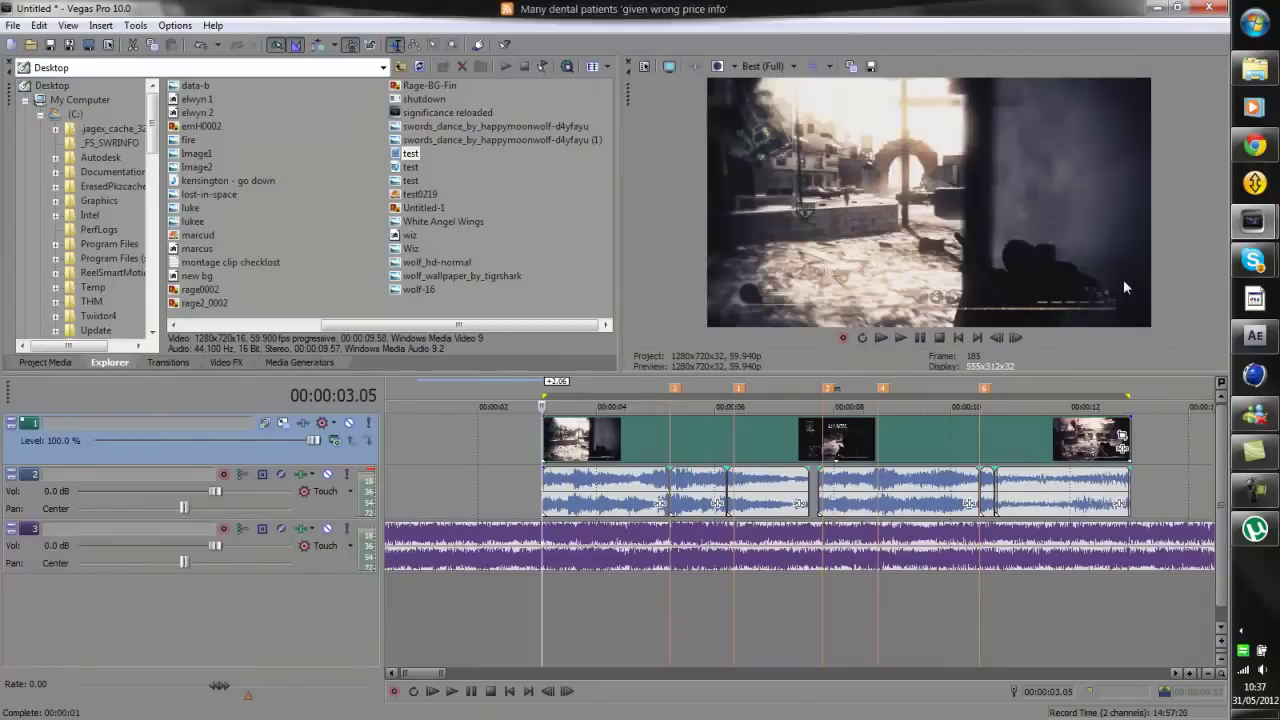
Set the video preview quality to Preview (Auto)
click(768, 66)
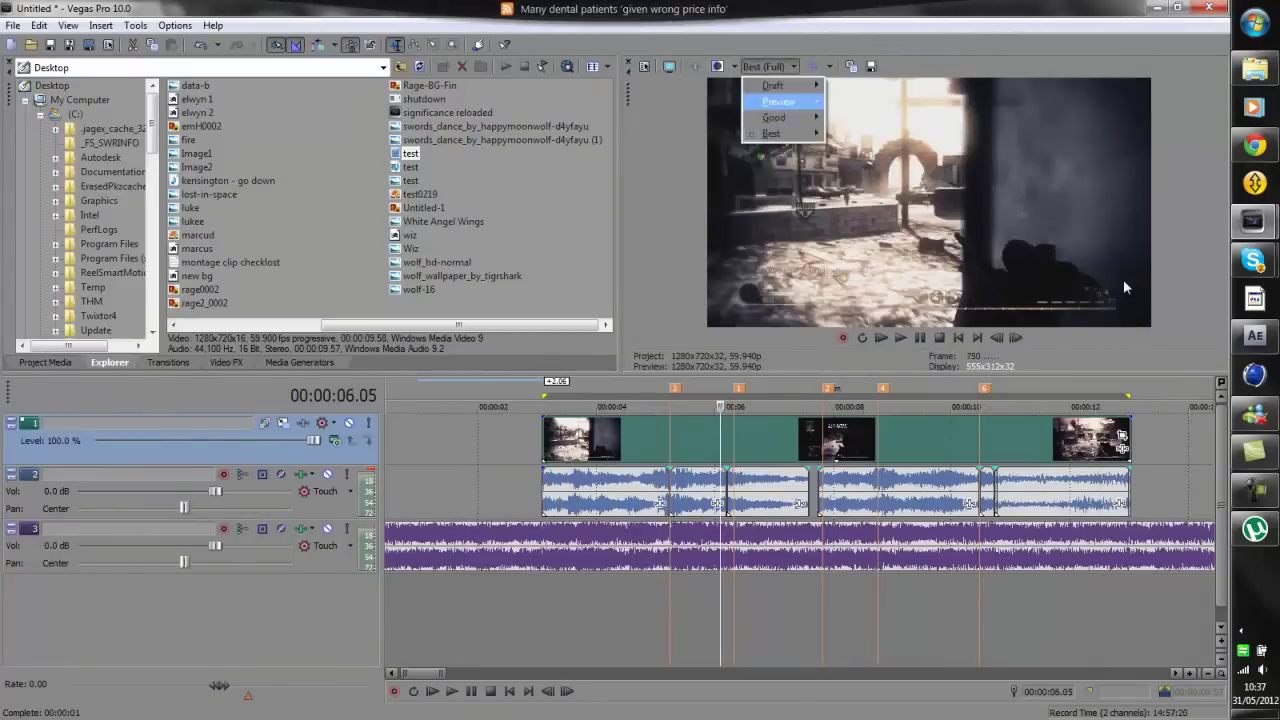
mouse_move(778, 102)
click(860, 102)
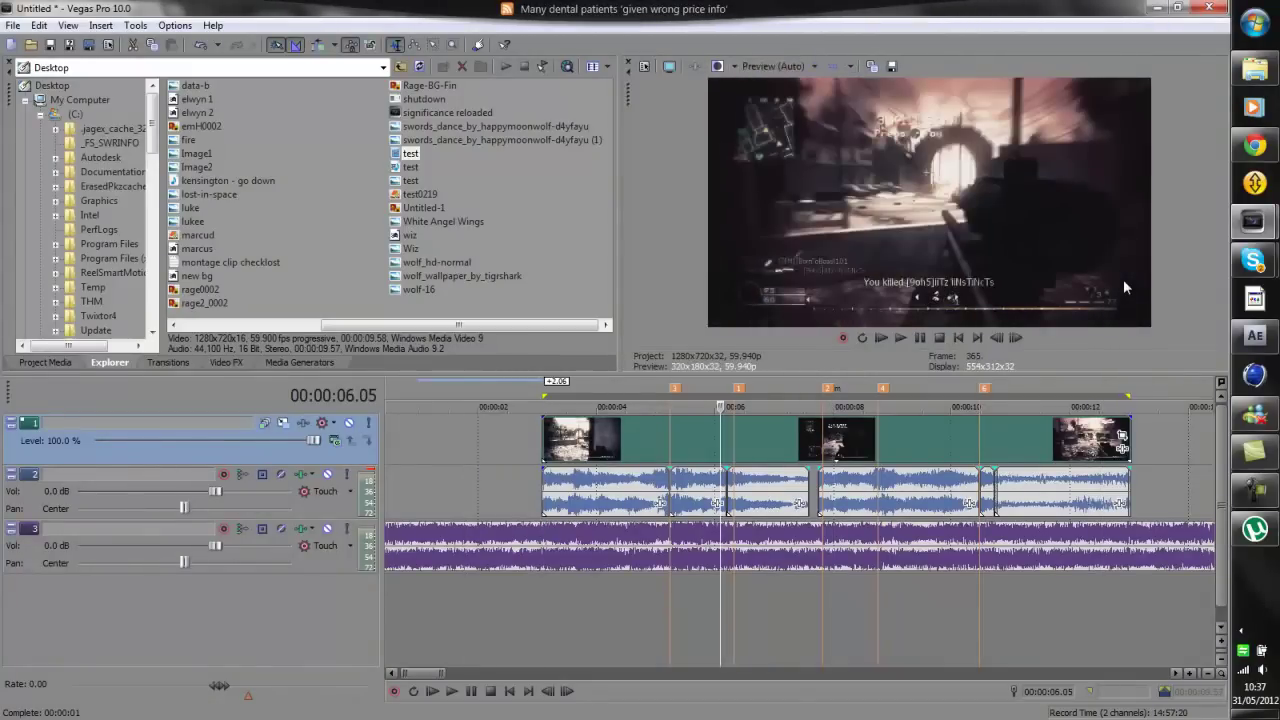
Play through the imported render to check its sync with the gameplay audio and music
drag(720, 407, 629, 407)
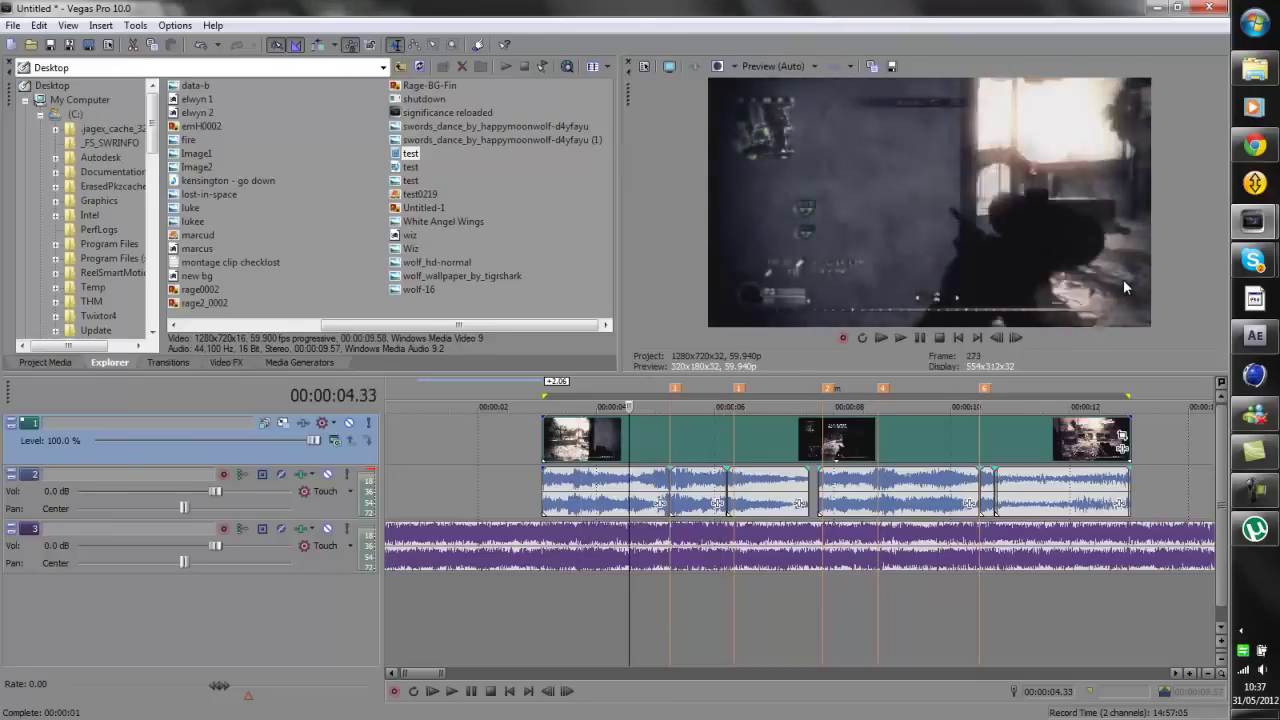
key(space)
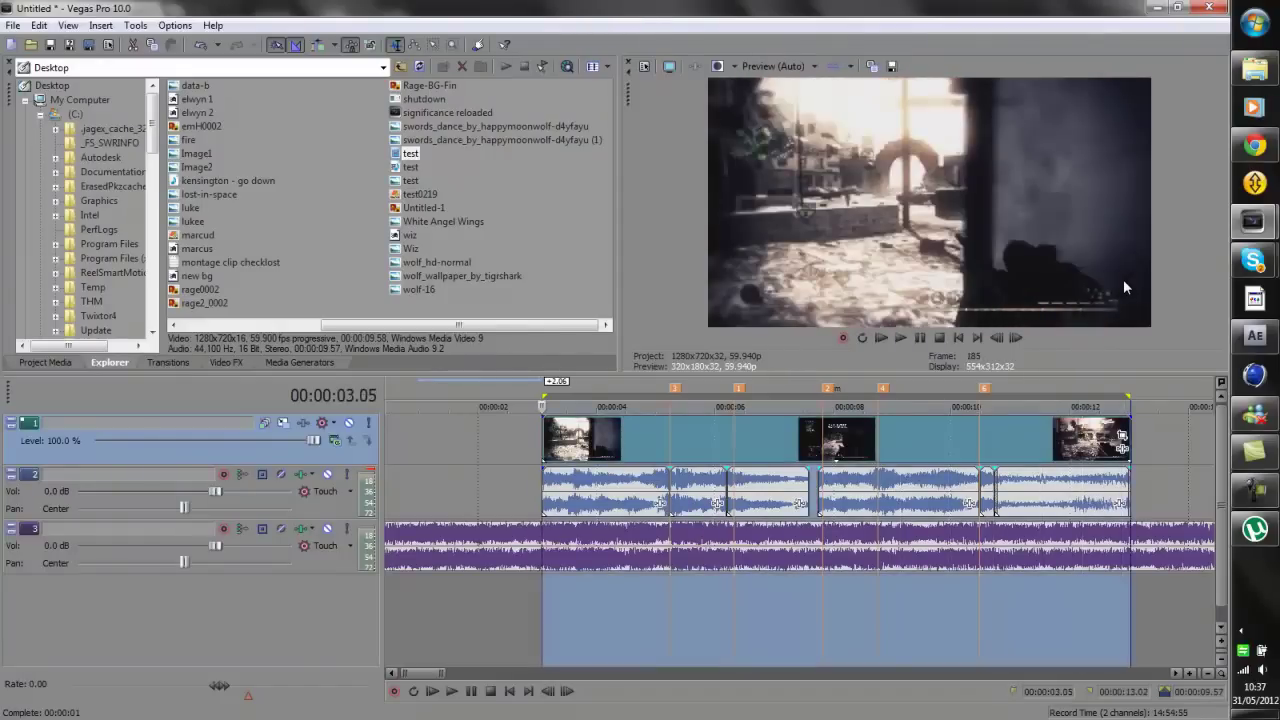
key(space)
key(Right)
key(Right)
key(Right)
key(Right)
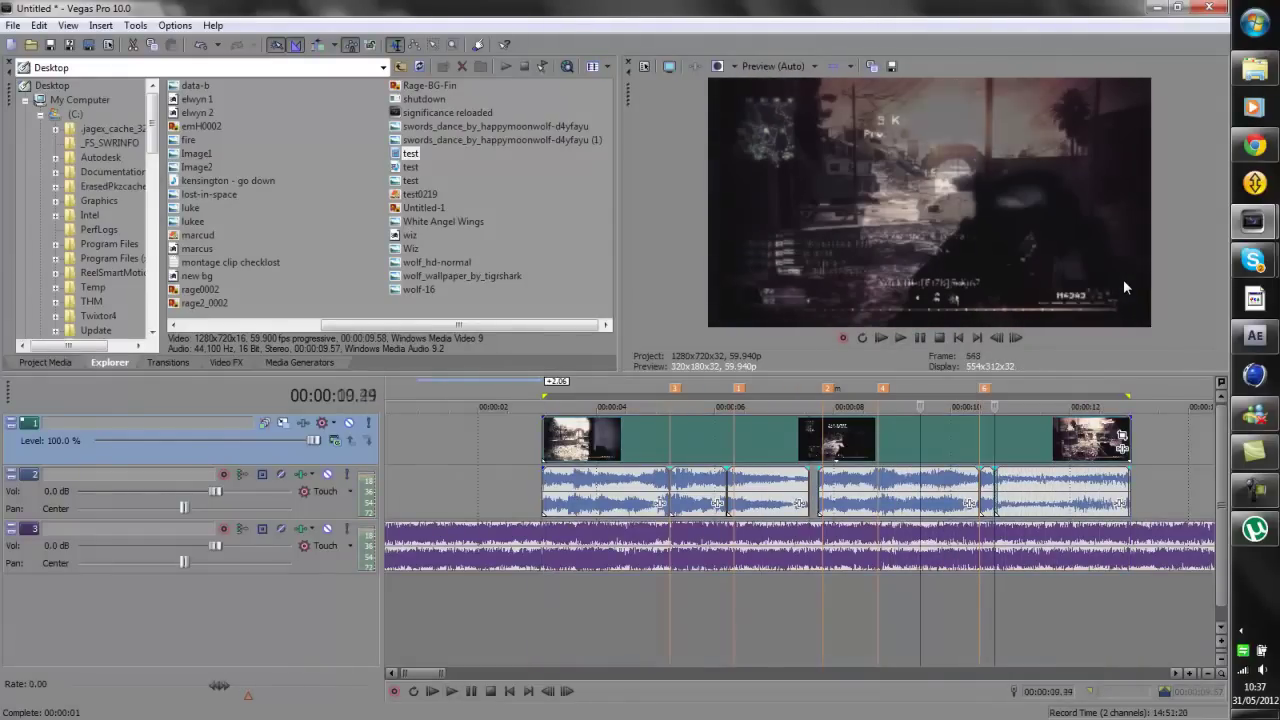
key(space)
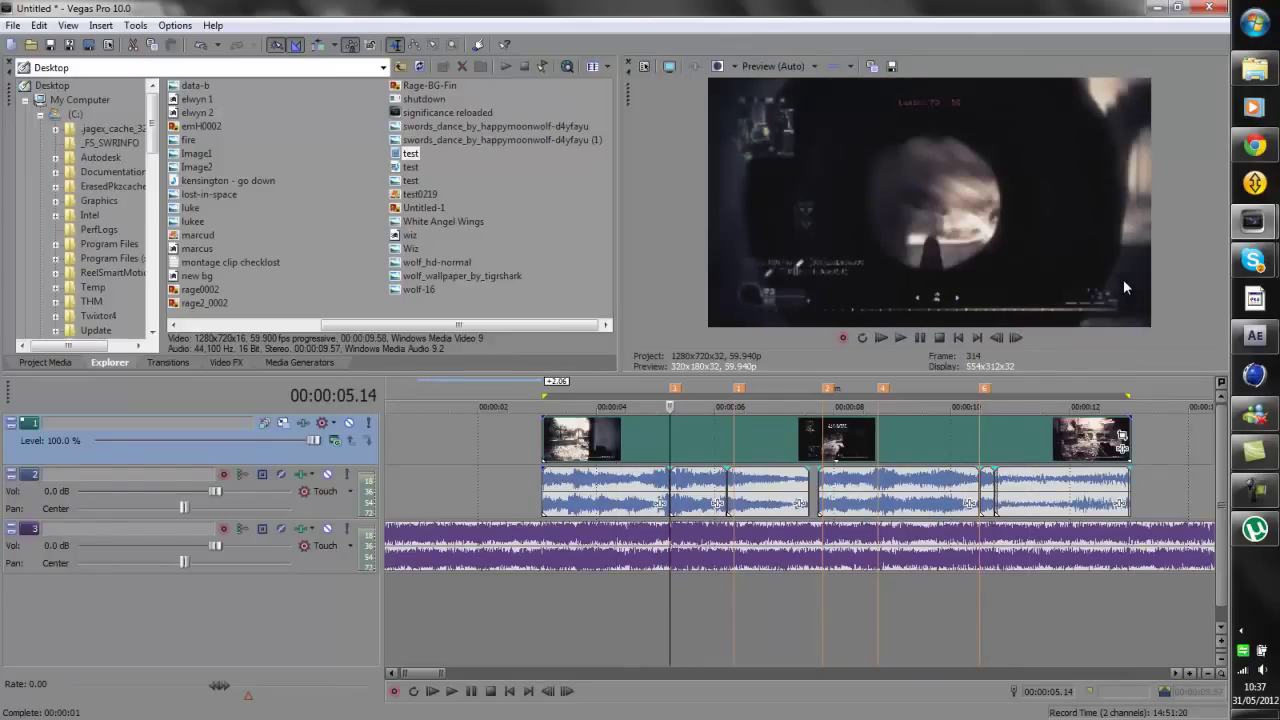
Split the test video event at marker 3, at 00:00:05.14
key(Up)
key(Up)
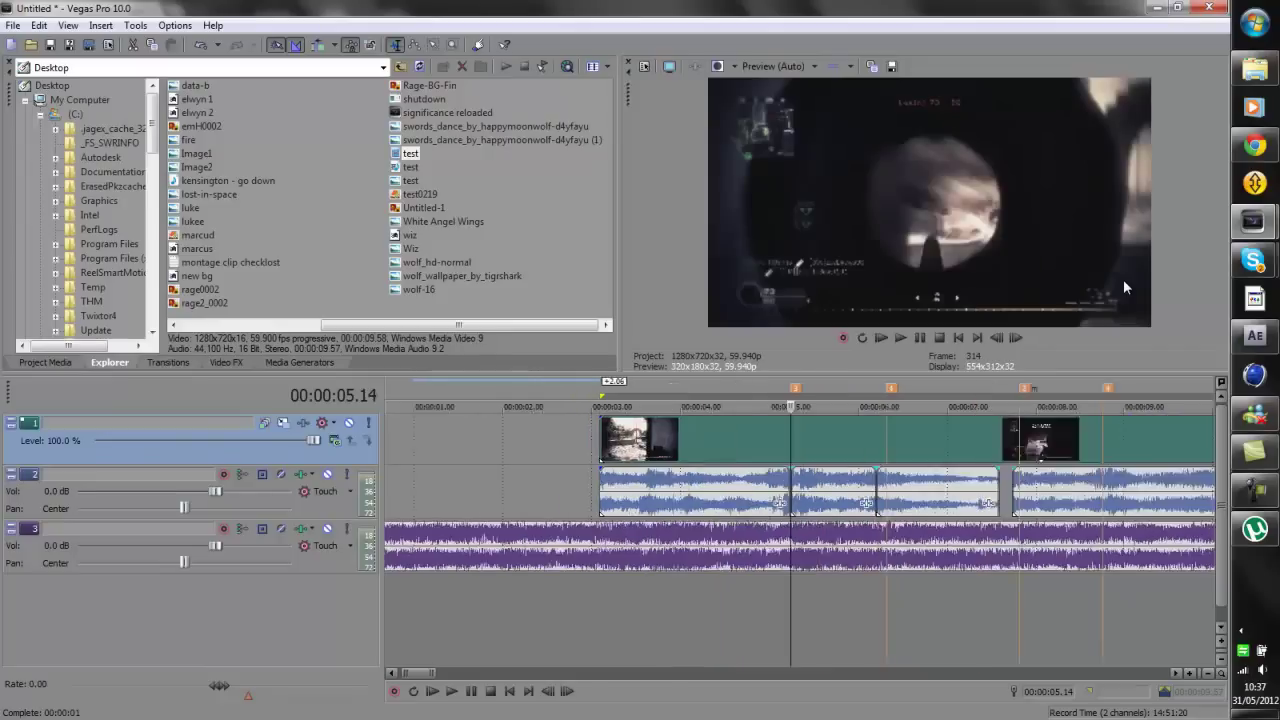
key(Up)
key(Left)
key(Left)
key(Left)
key(Left)
key(Right)
key(Right)
key(Right)
key(Right)
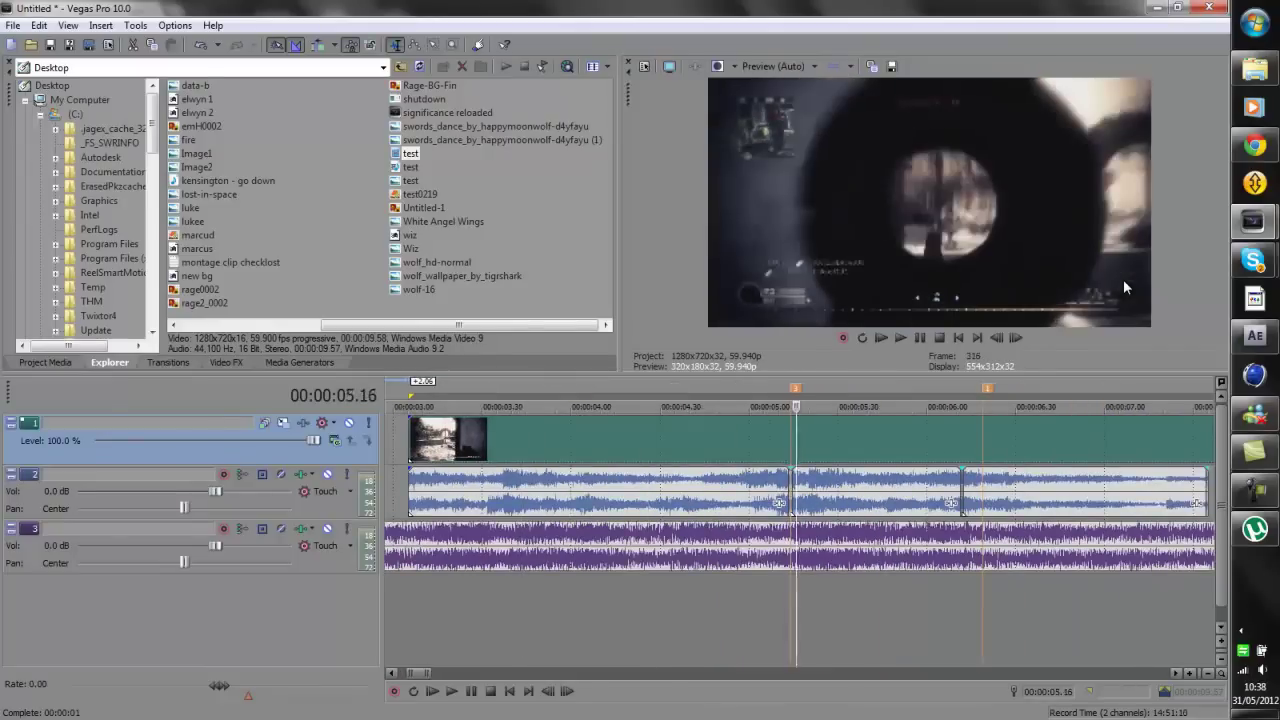
key(space)
key(3)
key(Up)
key(Up)
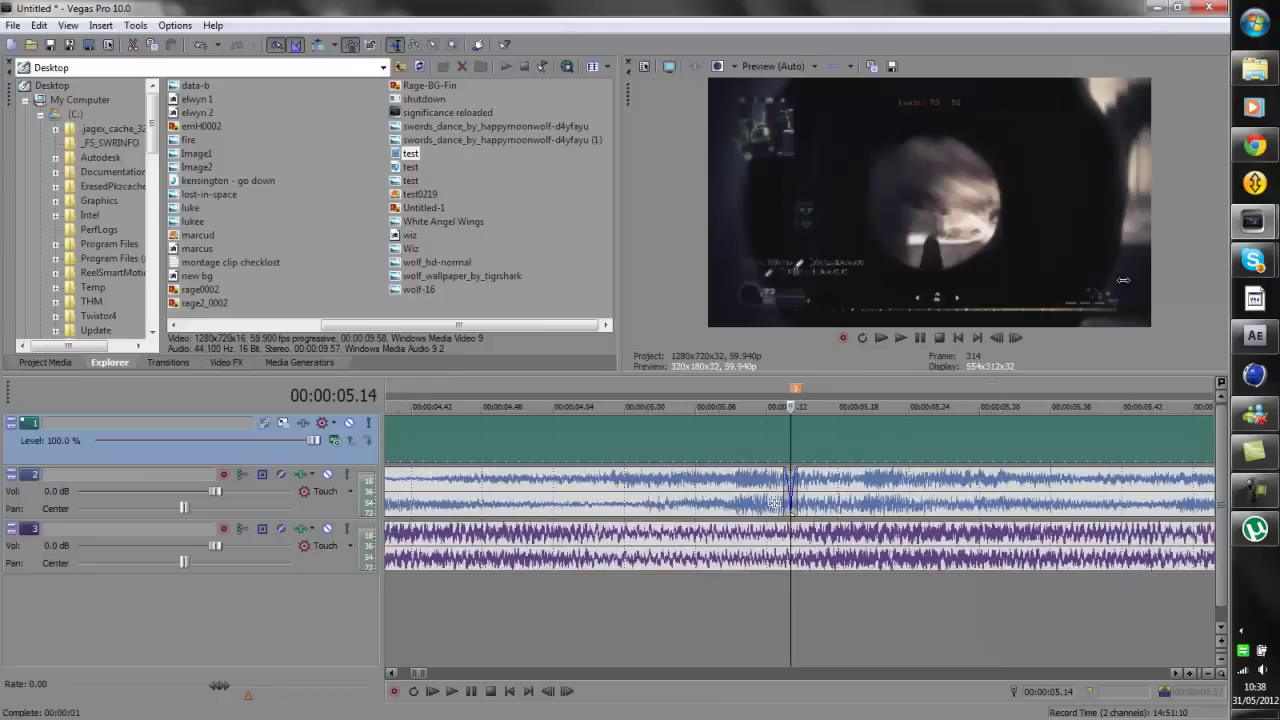
key(Down)
key(Down)
key(Down)
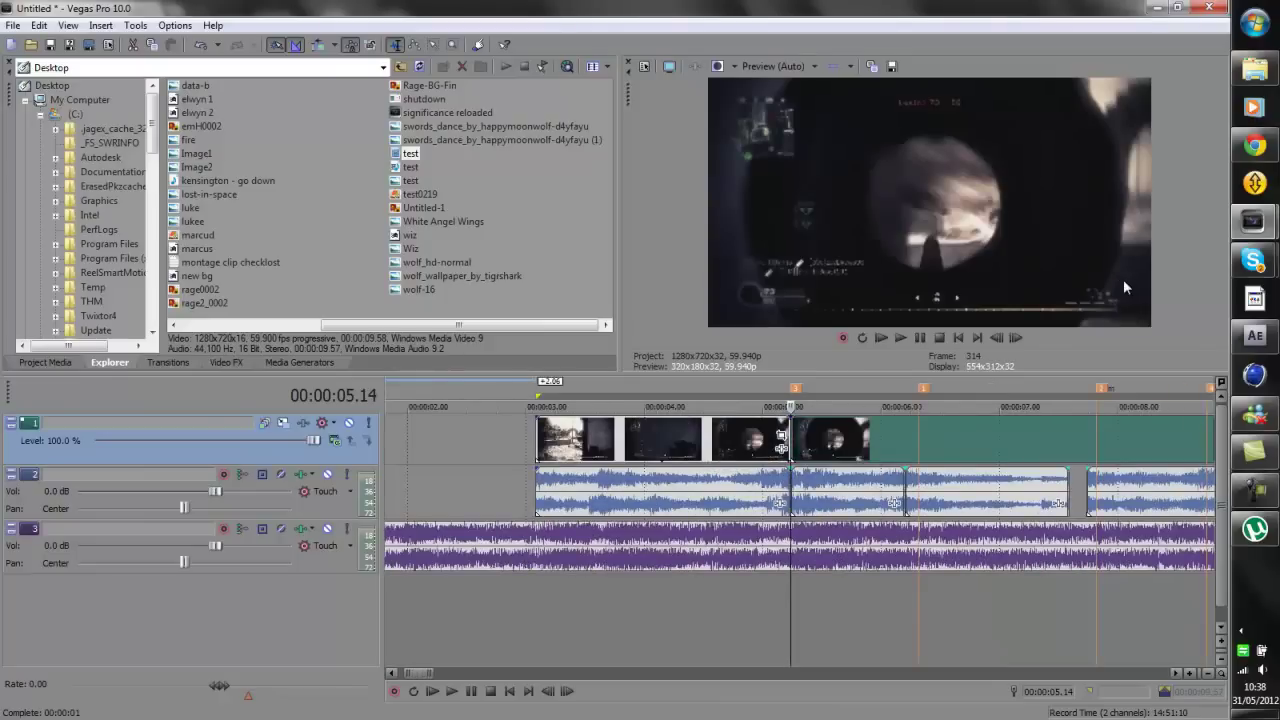
Split the video event near marker 1 and line the cut up with the gameplay audio cut just before the marker
key(1)
key(s)
click(823, 440)
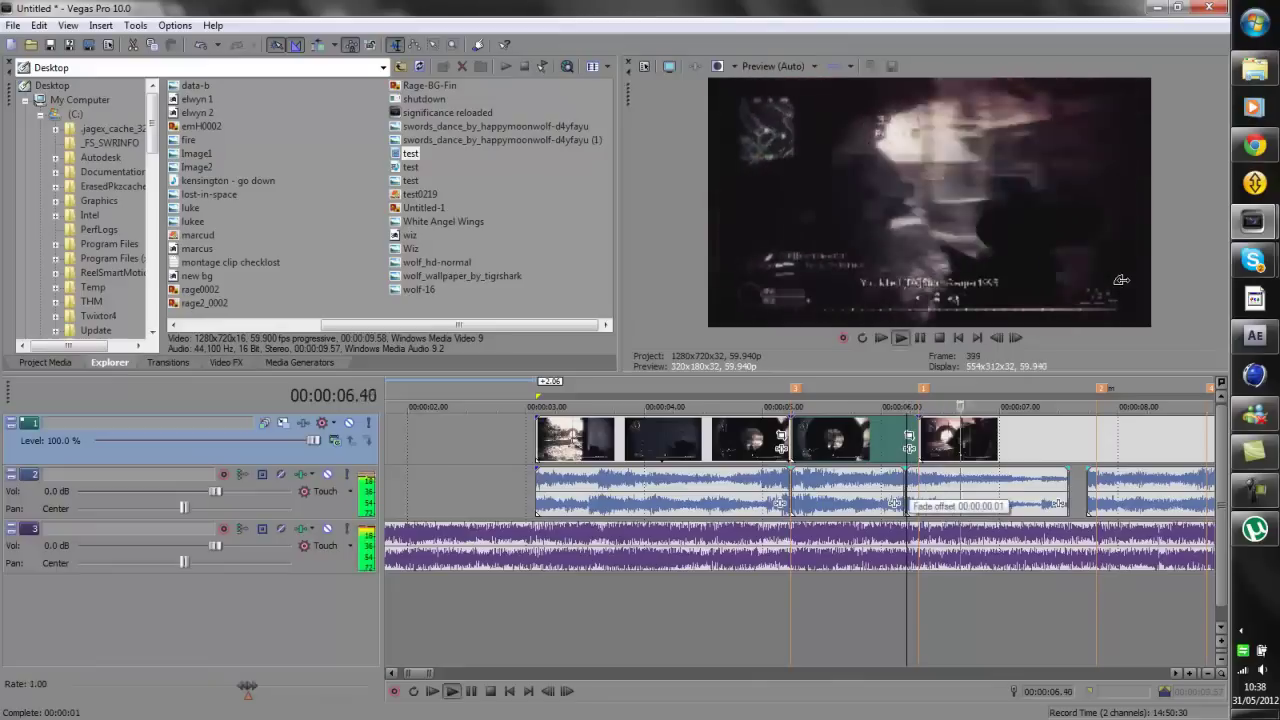
key(space)
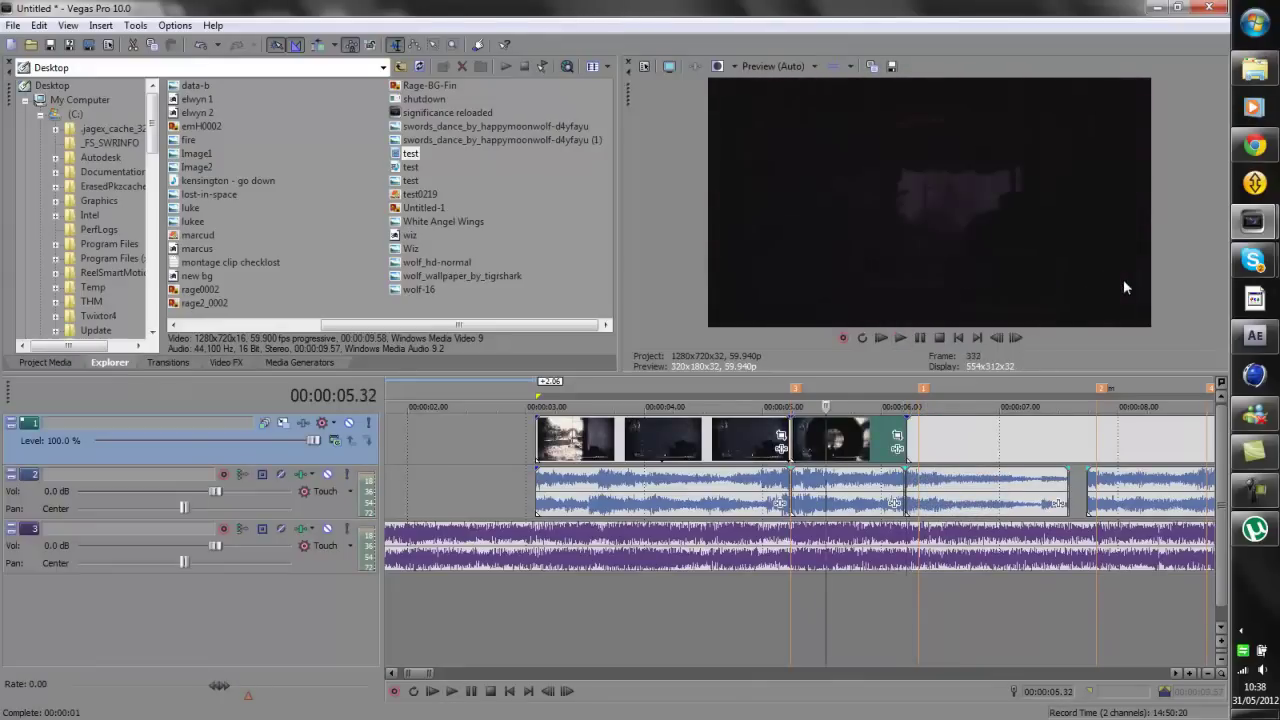
Play back the short video event between the two cuts and add the Sony Levels effect to it
scroll(1122, 281, up, 1)
key(space)
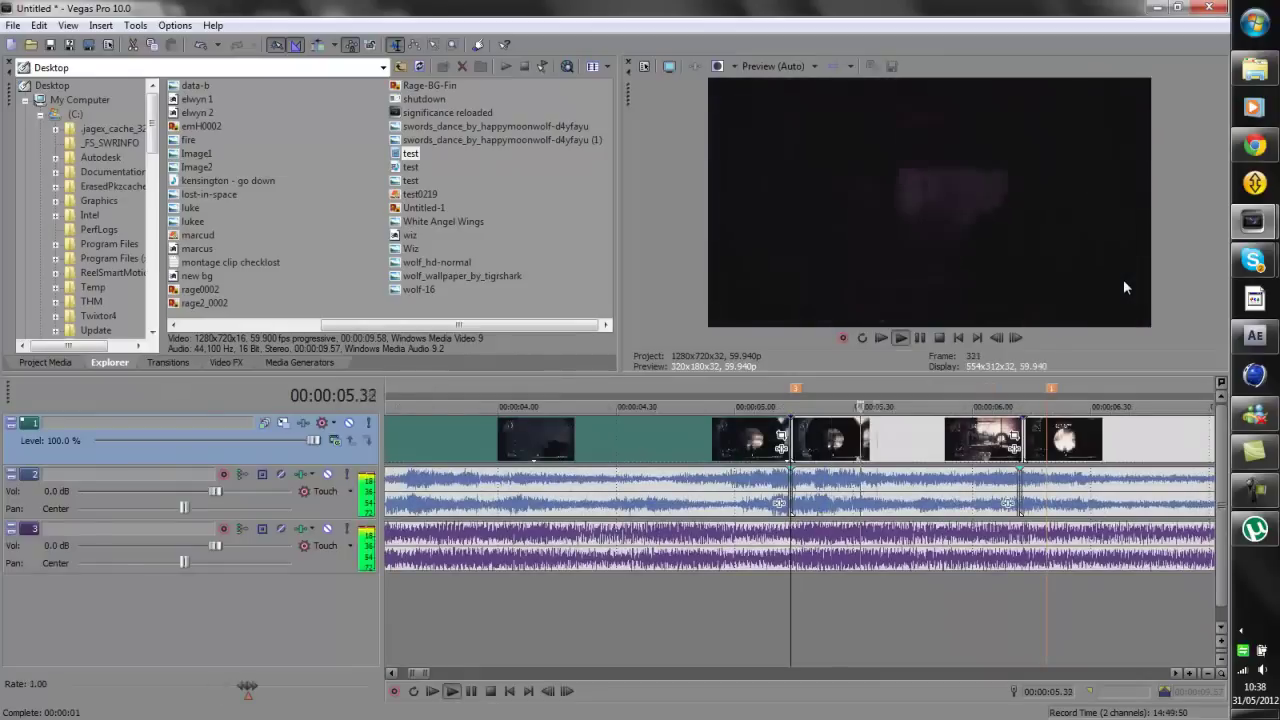
scroll(1126, 288, down, 1)
key(space)
scroll(1124, 282, up, 2)
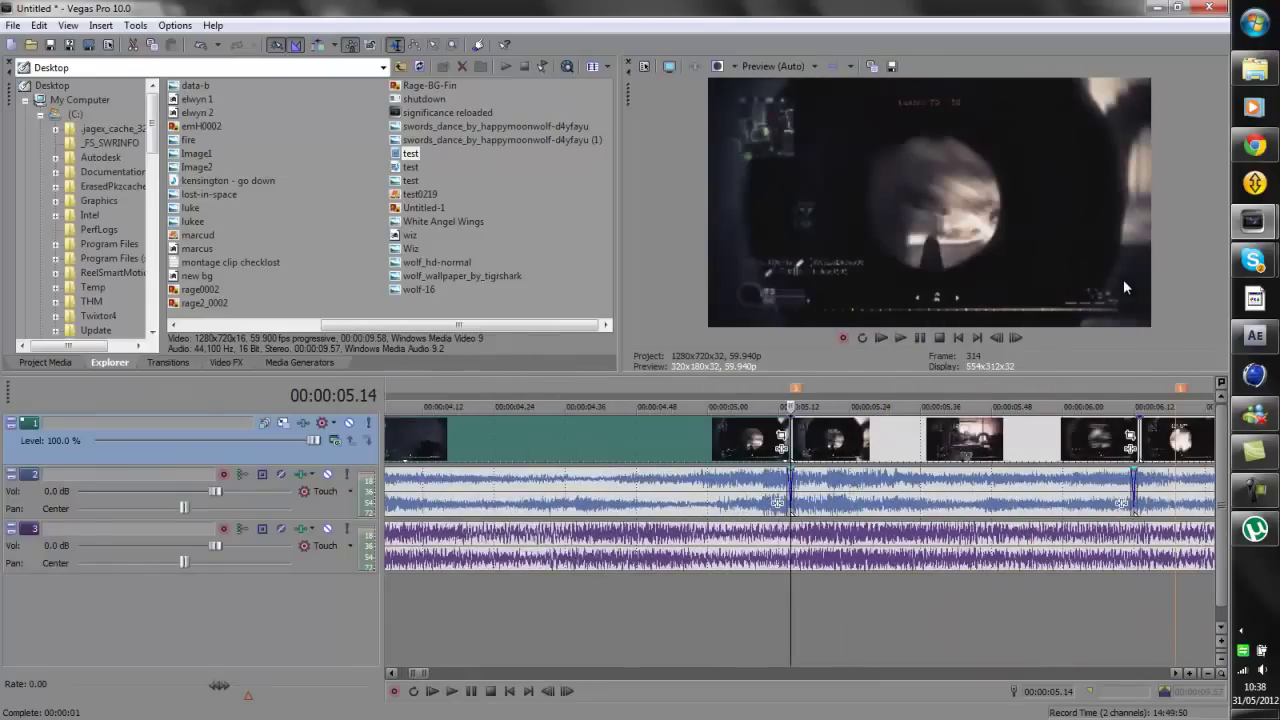
scroll(1124, 282, down, 1)
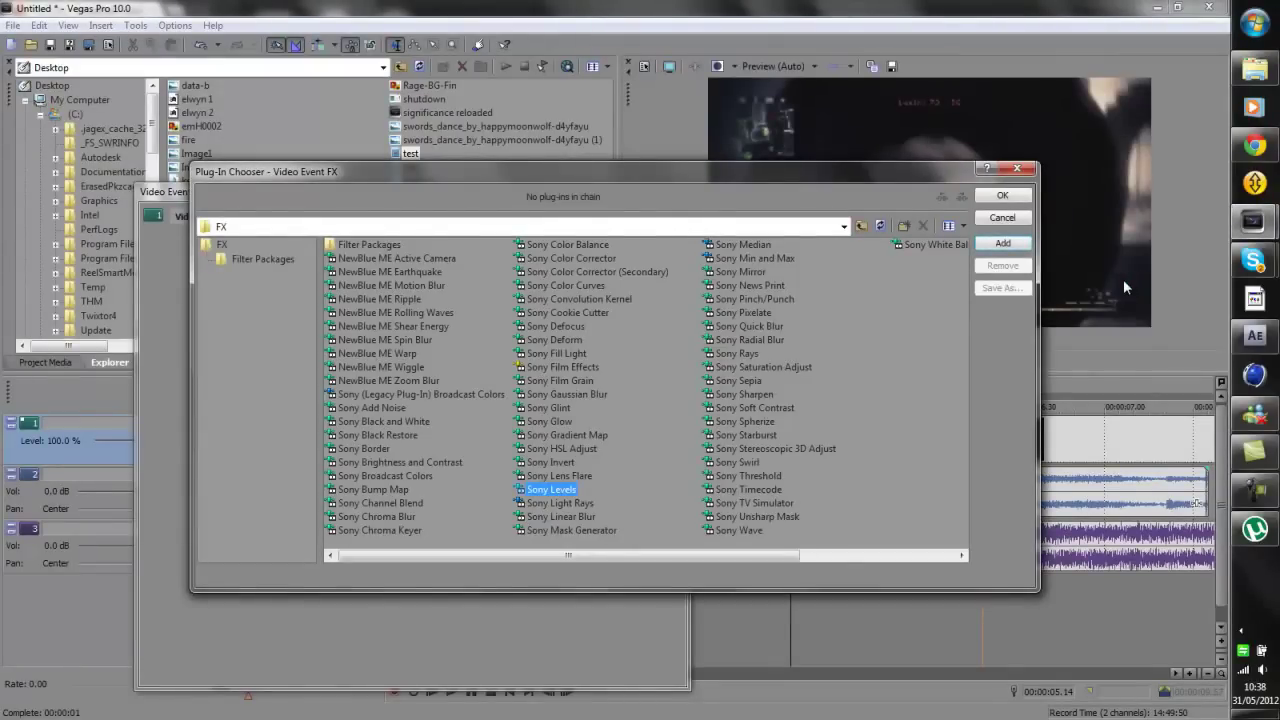
key(Return)
key(Return)
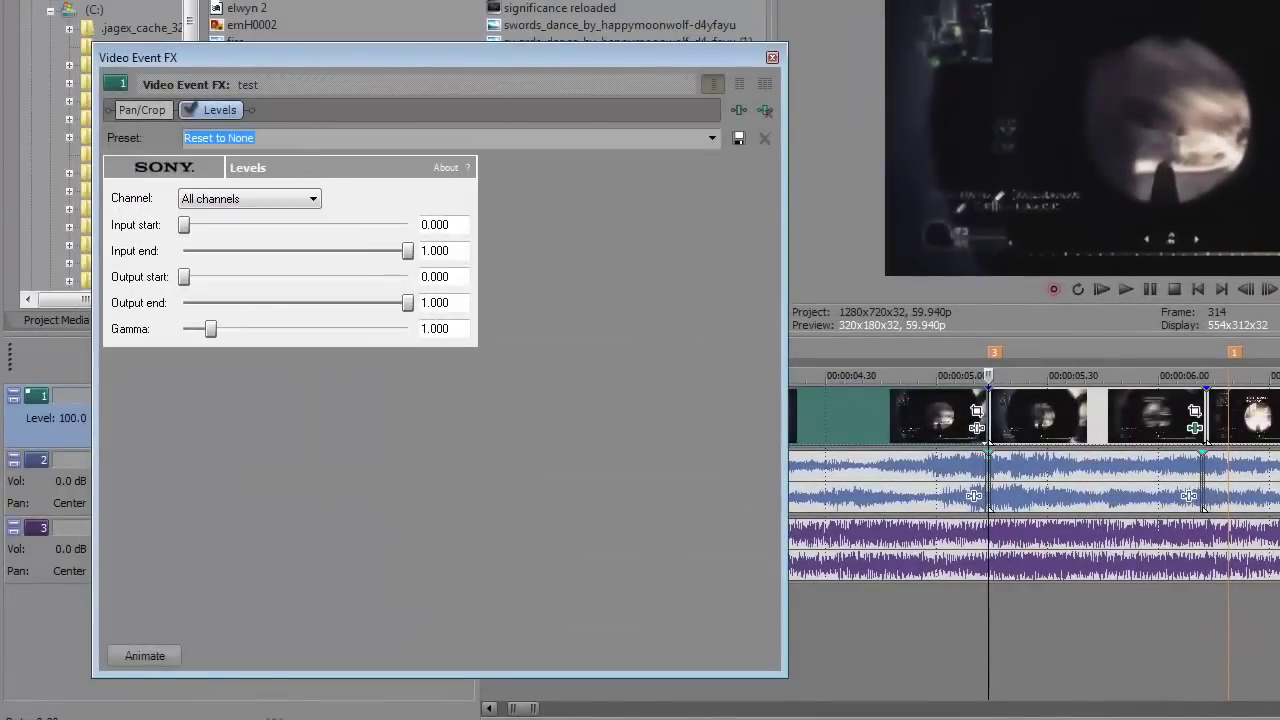
Animate the event's Levels as a flash, with Input end at 0.513 at the start and back at maximum at 00:00:00.02
click(145, 656)
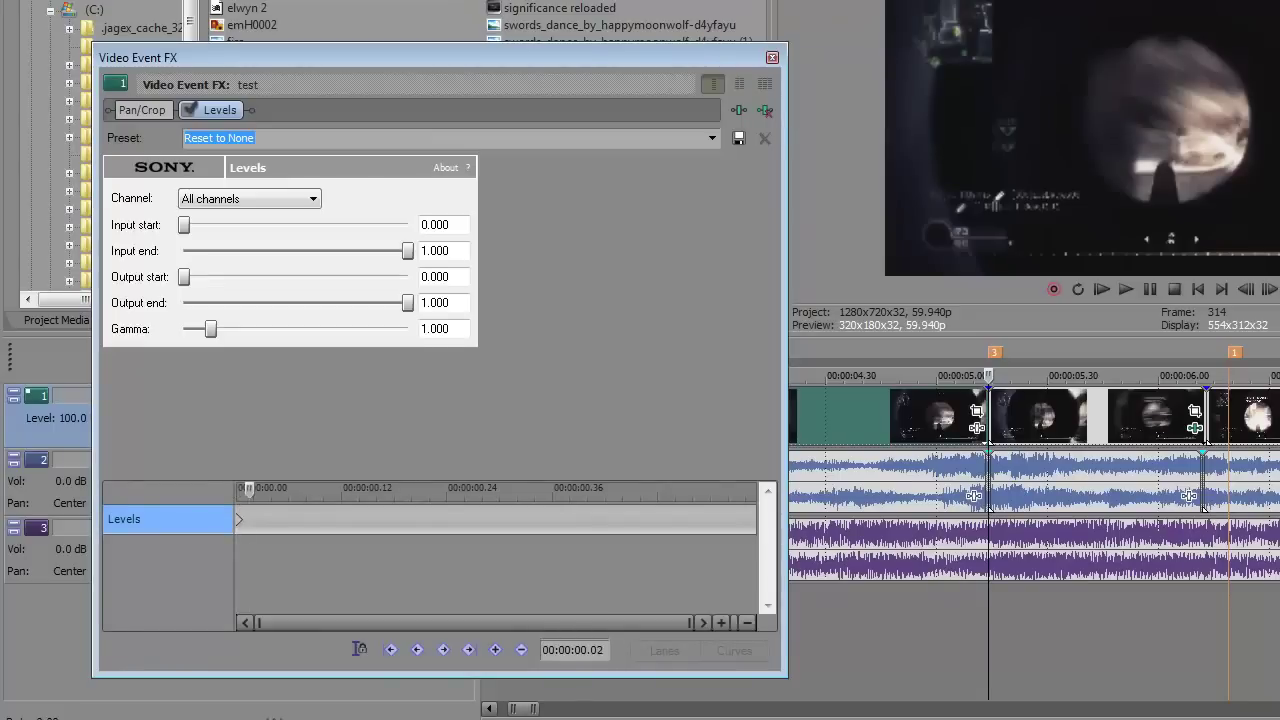
mouse_move(407, 250)
mouse_down()
mouse_move(214, 250)
mouse_move(290, 250)
mouse_up()
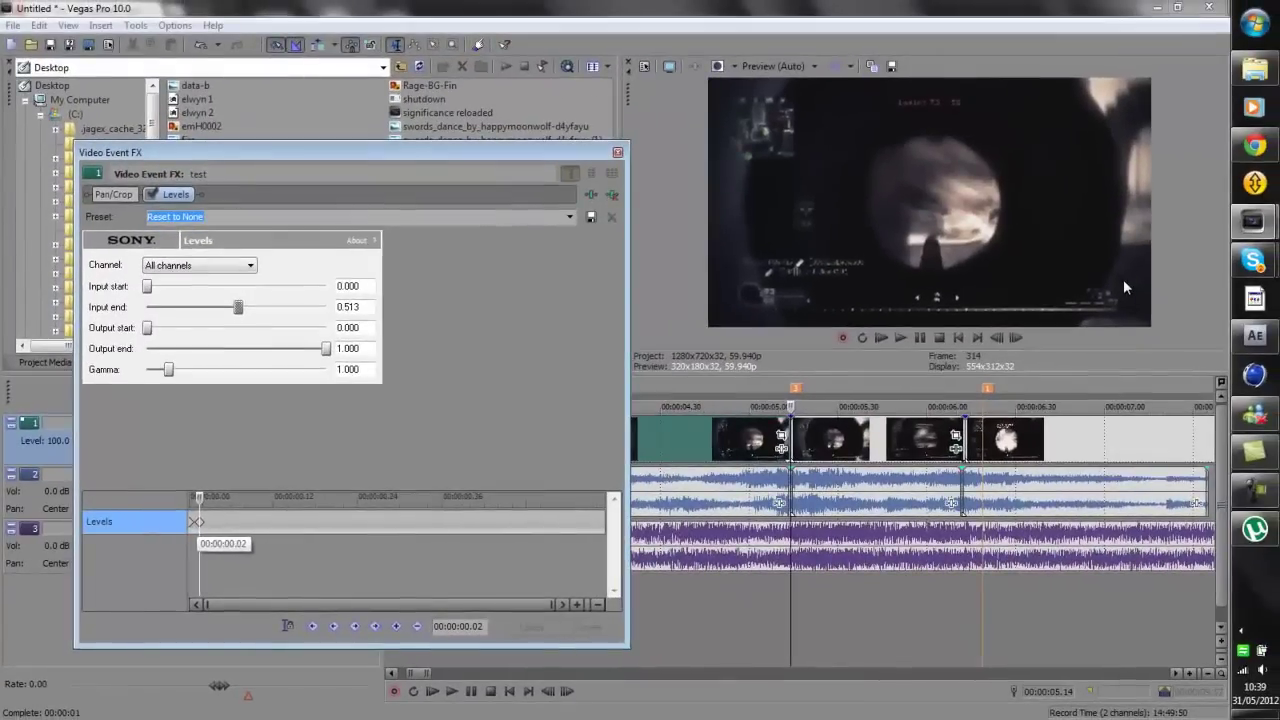
click(241, 519)
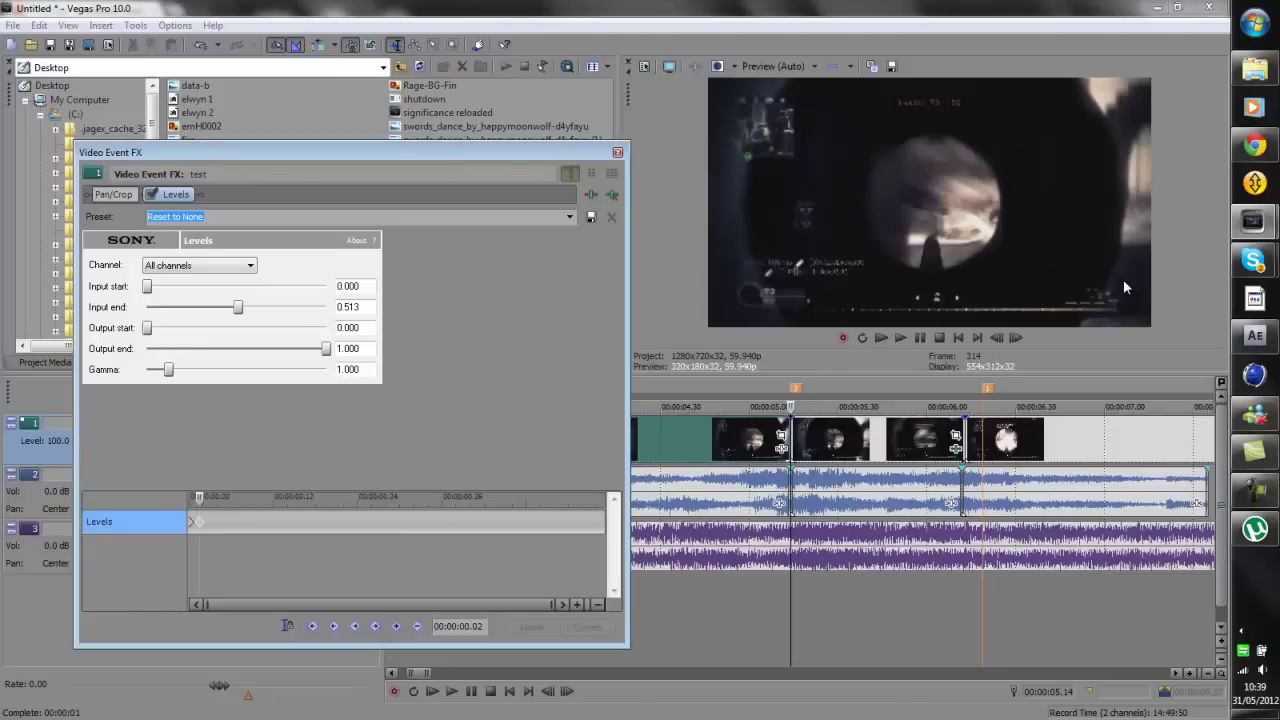
drag(238, 307, 327, 307)
click(617, 152)
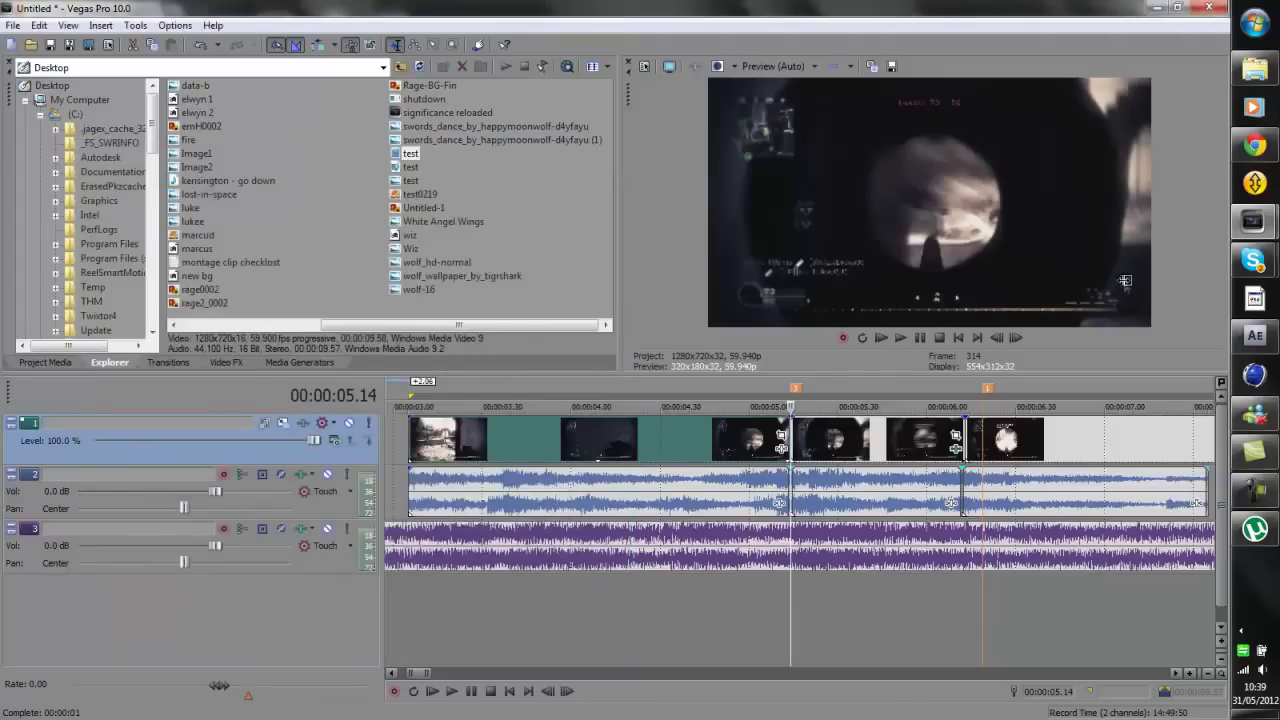
Play back the event after marker 3 to check the Levels flash against the music
click(878, 440)
key(space)
key(space)
key(space)
scroll(1125, 283, down, 2)
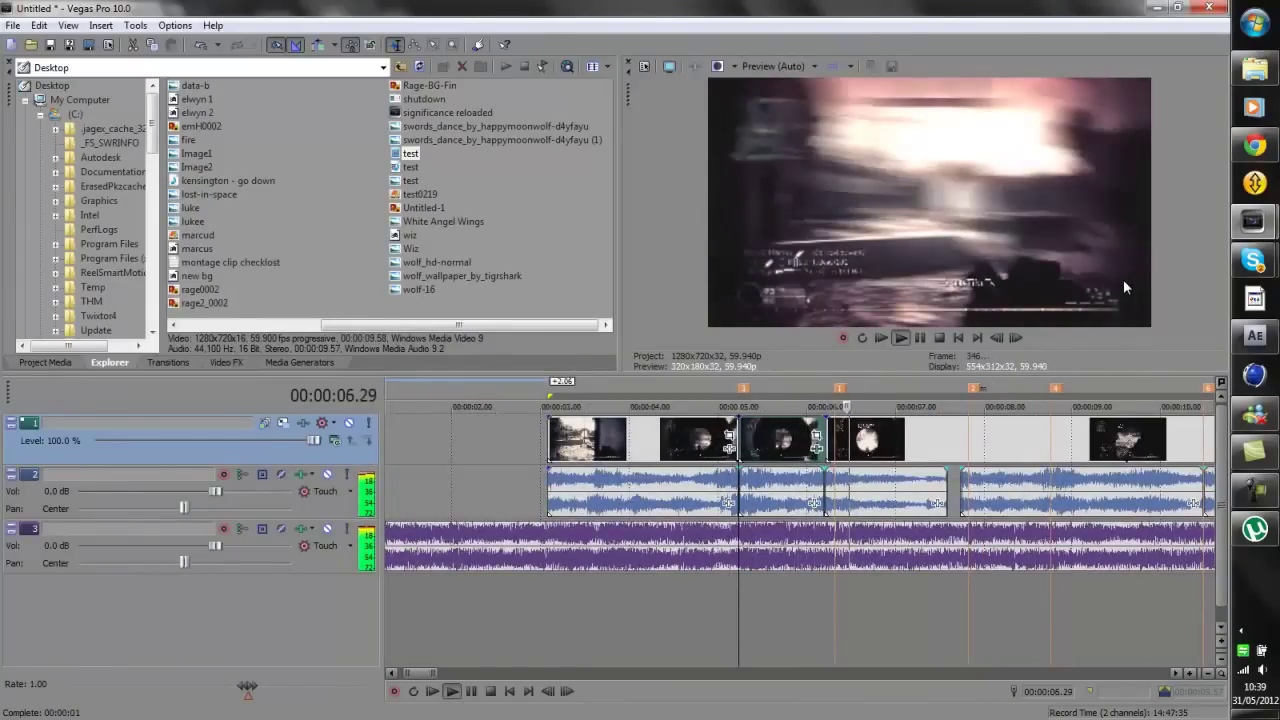
key(space)
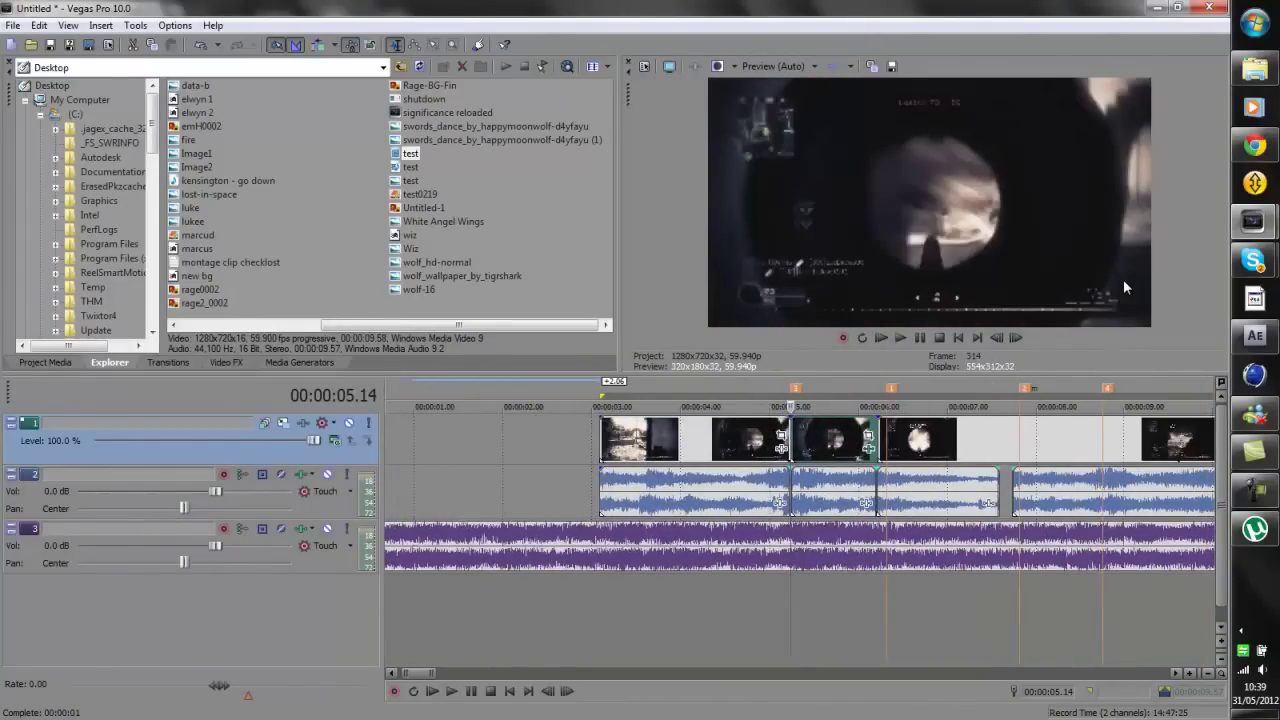
Split the remaining test video event at marker 6, at 00:00:10.29
key(ctrl+Right)
key(ctrl+Right)
key(Up)
key(Up)
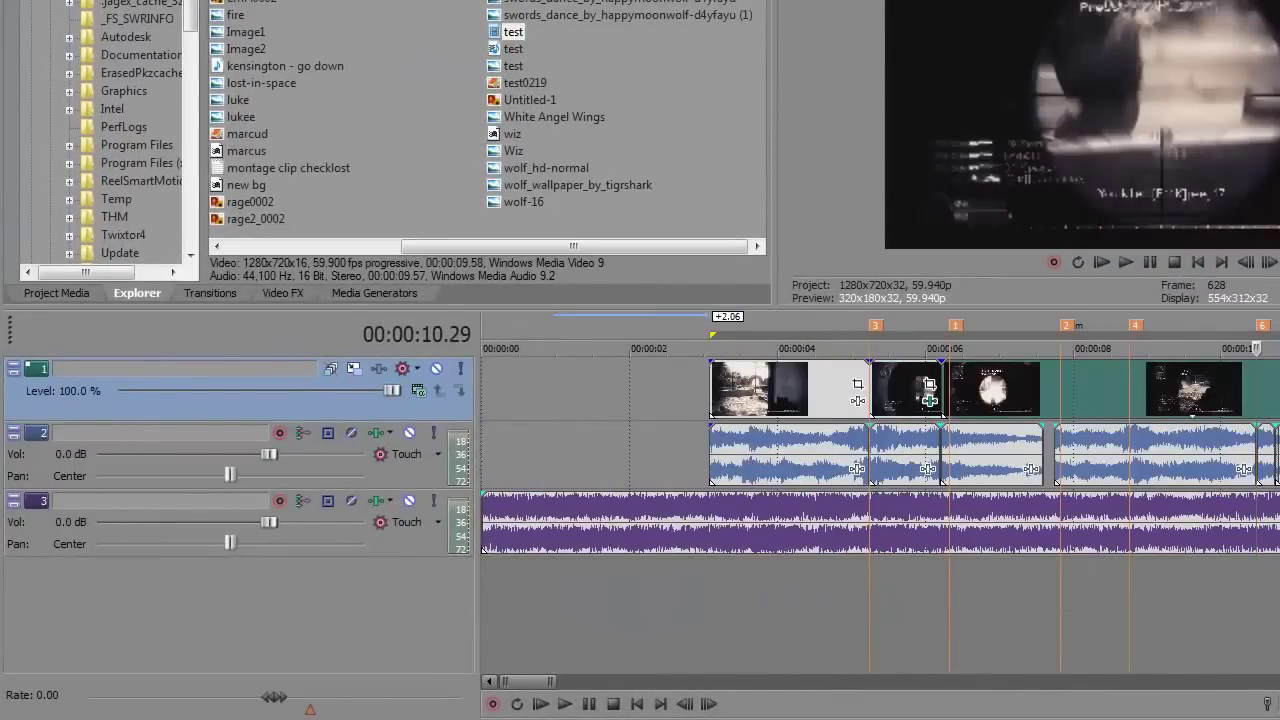
key(Up)
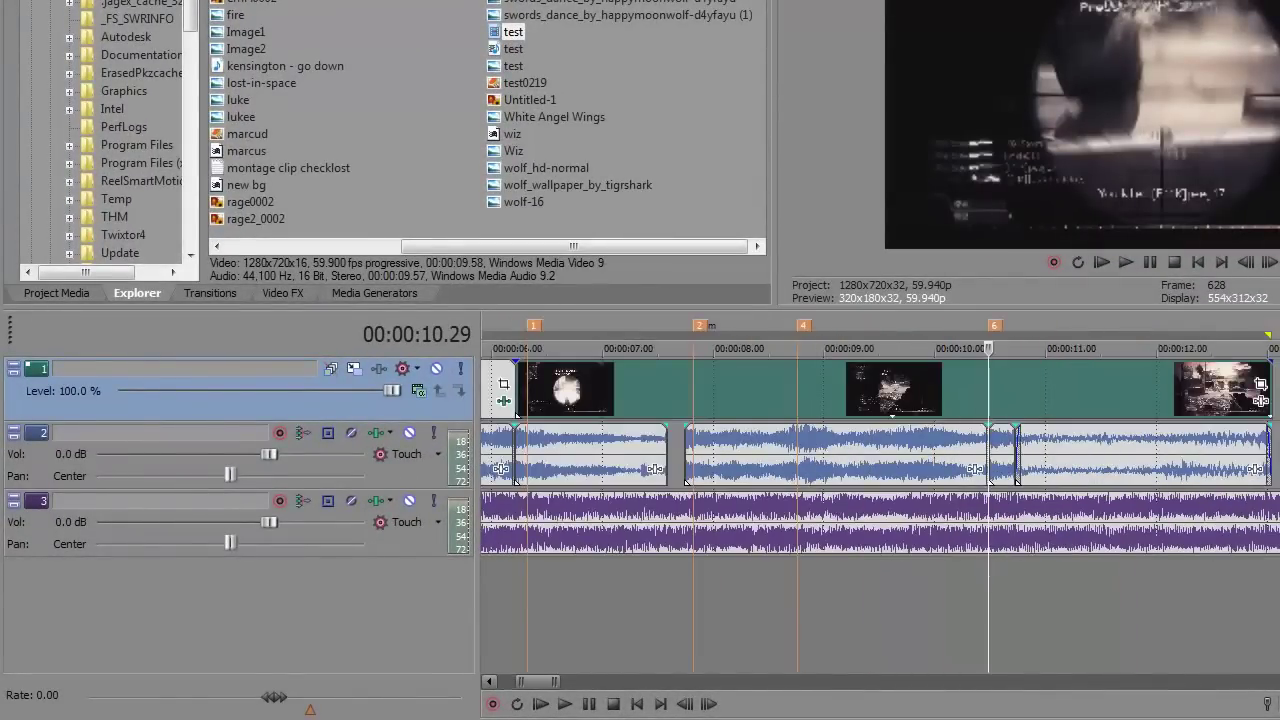
key(Up)
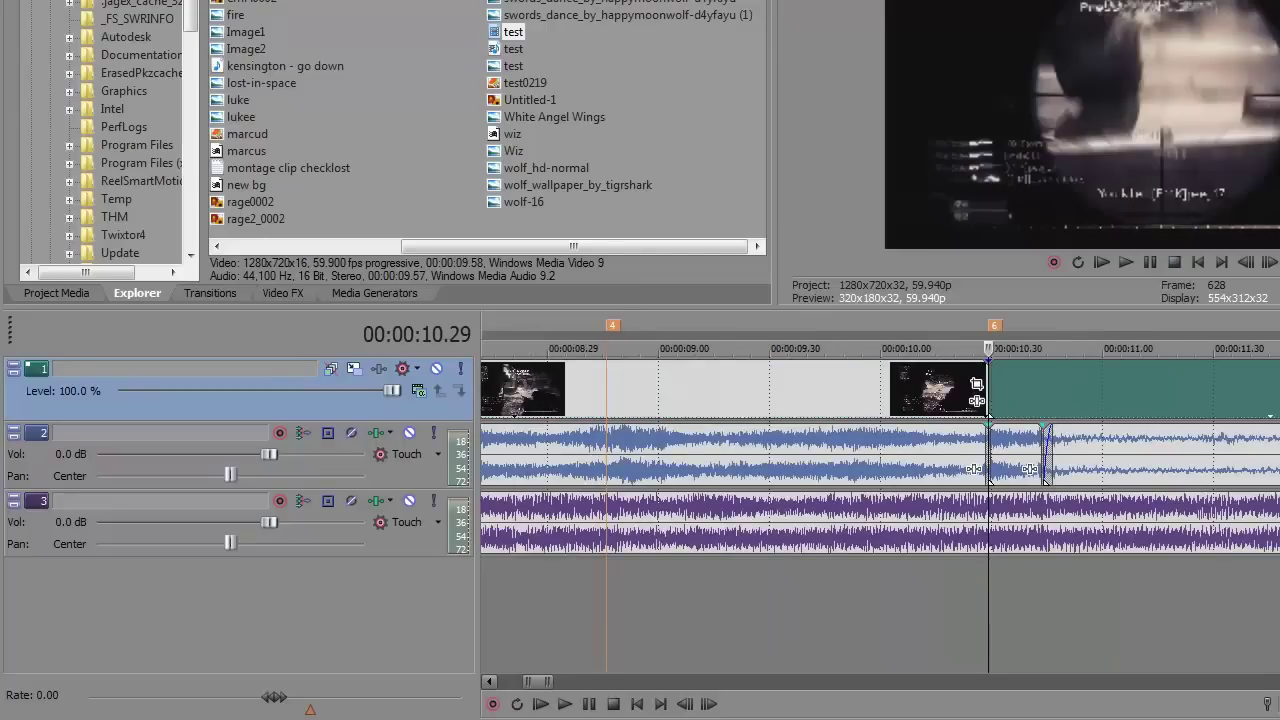
key(Down)
click(988, 522)
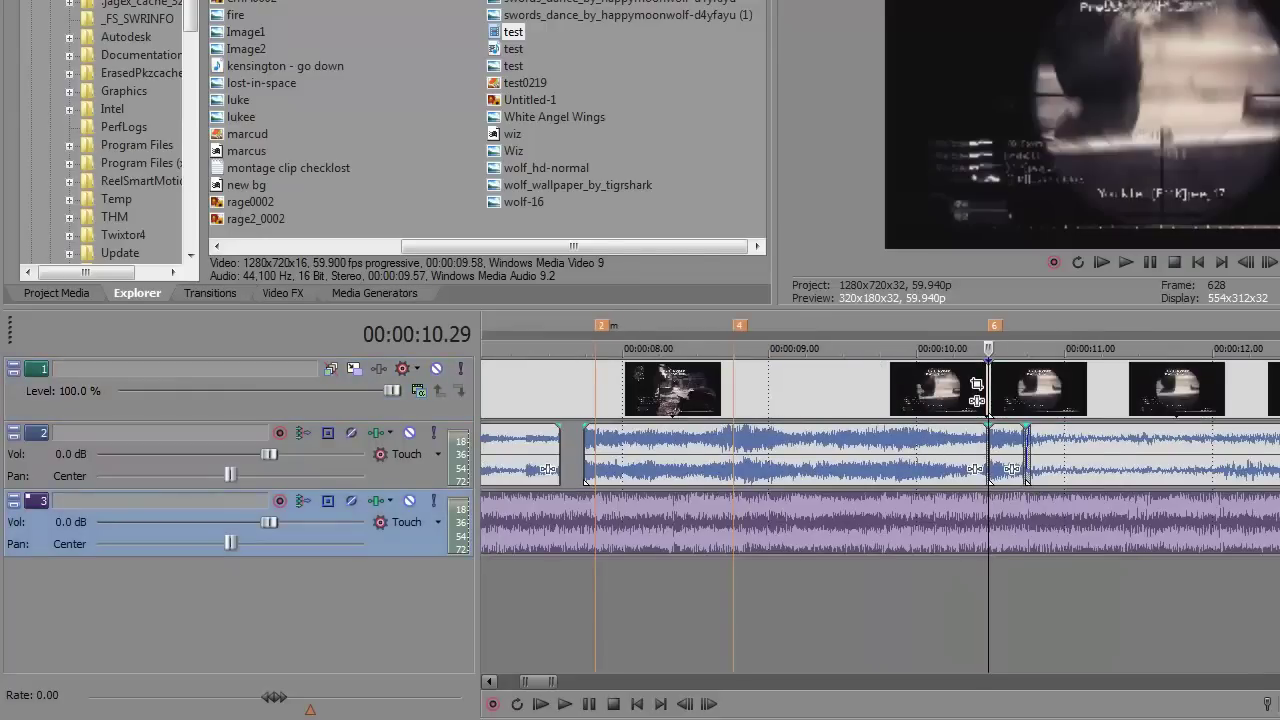
Play back the last test video event, after marker 6, and add the Sony Levels effect to it
click(992, 392)
key(space)
key(space)
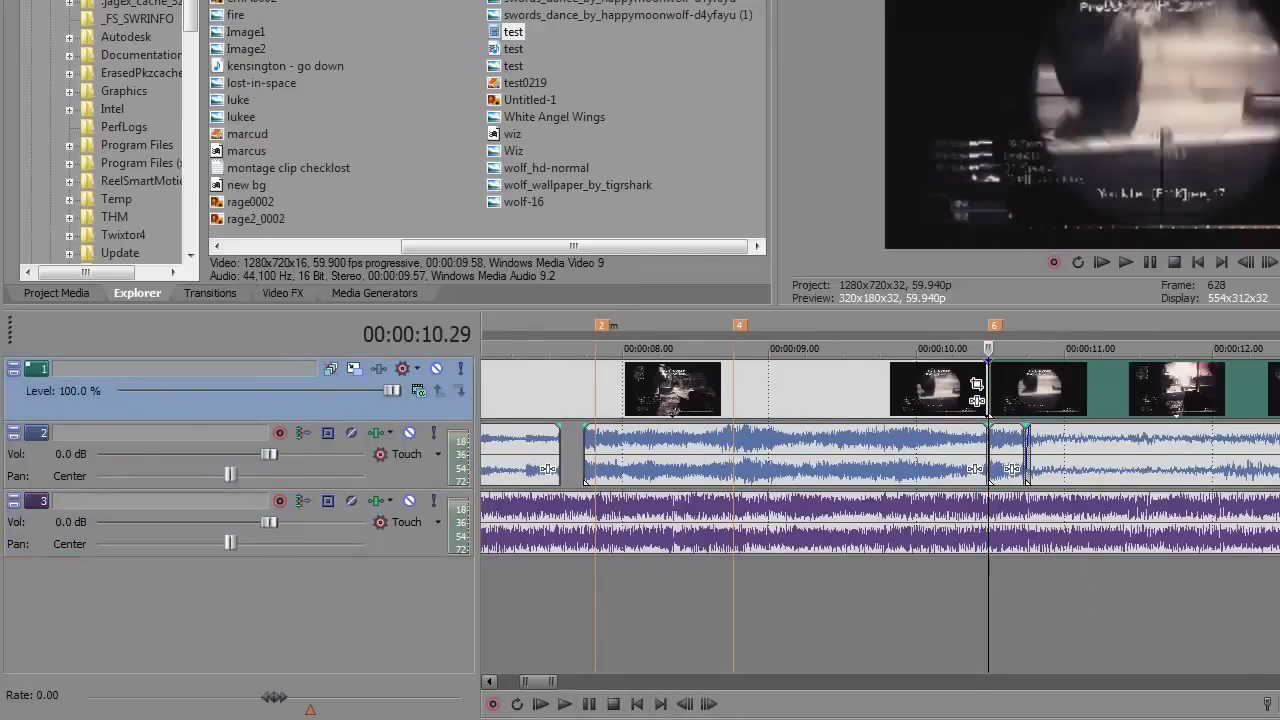
click(977, 401)
text(Levels)
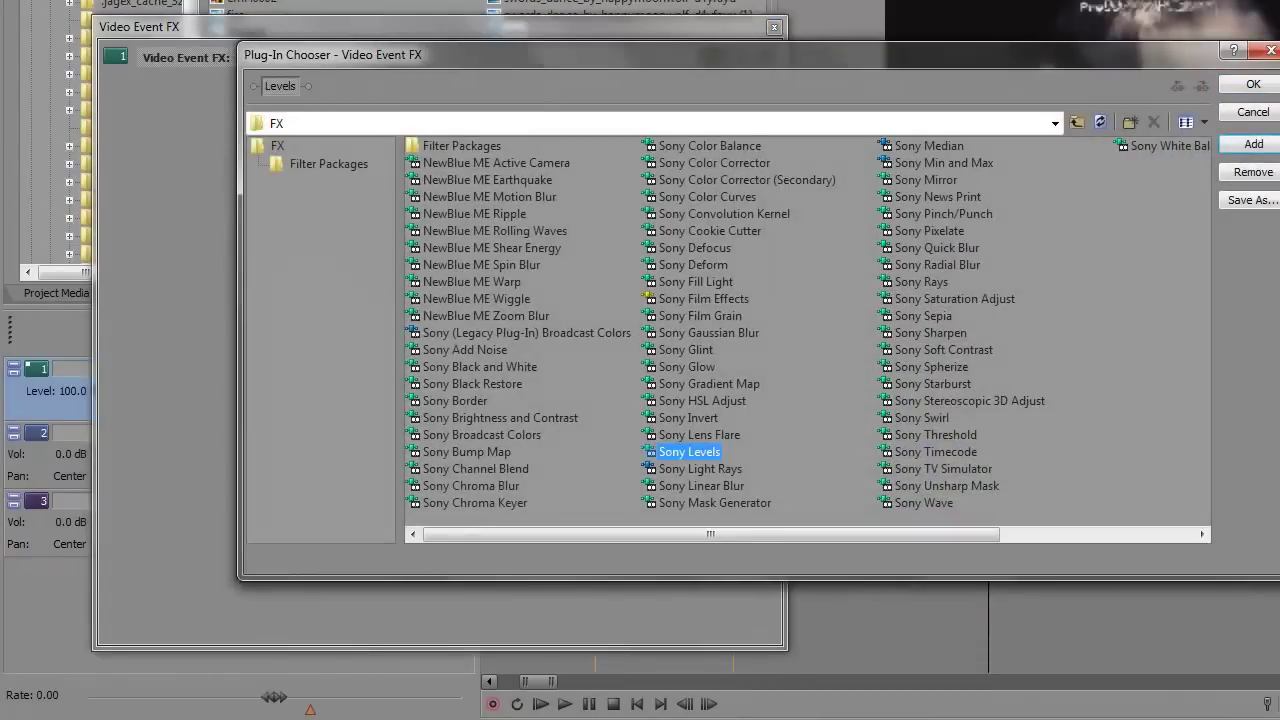
key(Return)
Keyframe the event's Levels with Input end at 0.276 at 00:00:00.04 and at maximum at 00:00:02.30, and play it back
click(247, 492)
drag(407, 224, 254, 224)
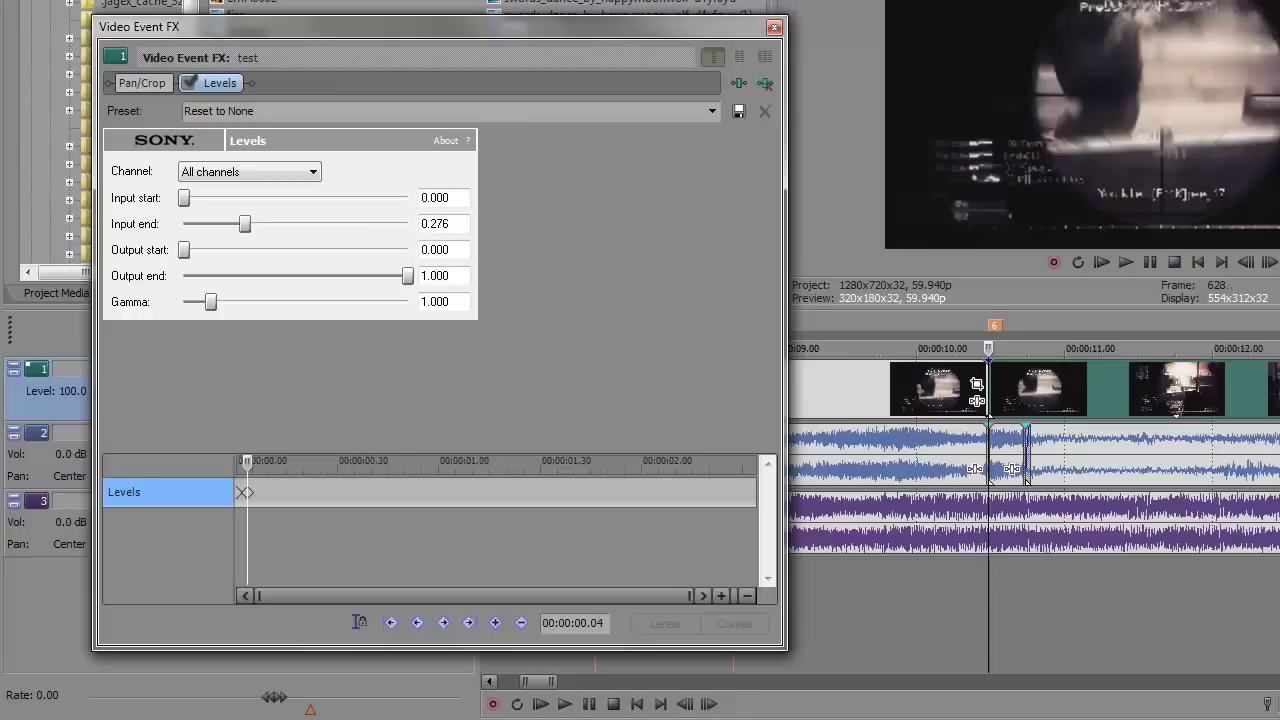
click(743, 464)
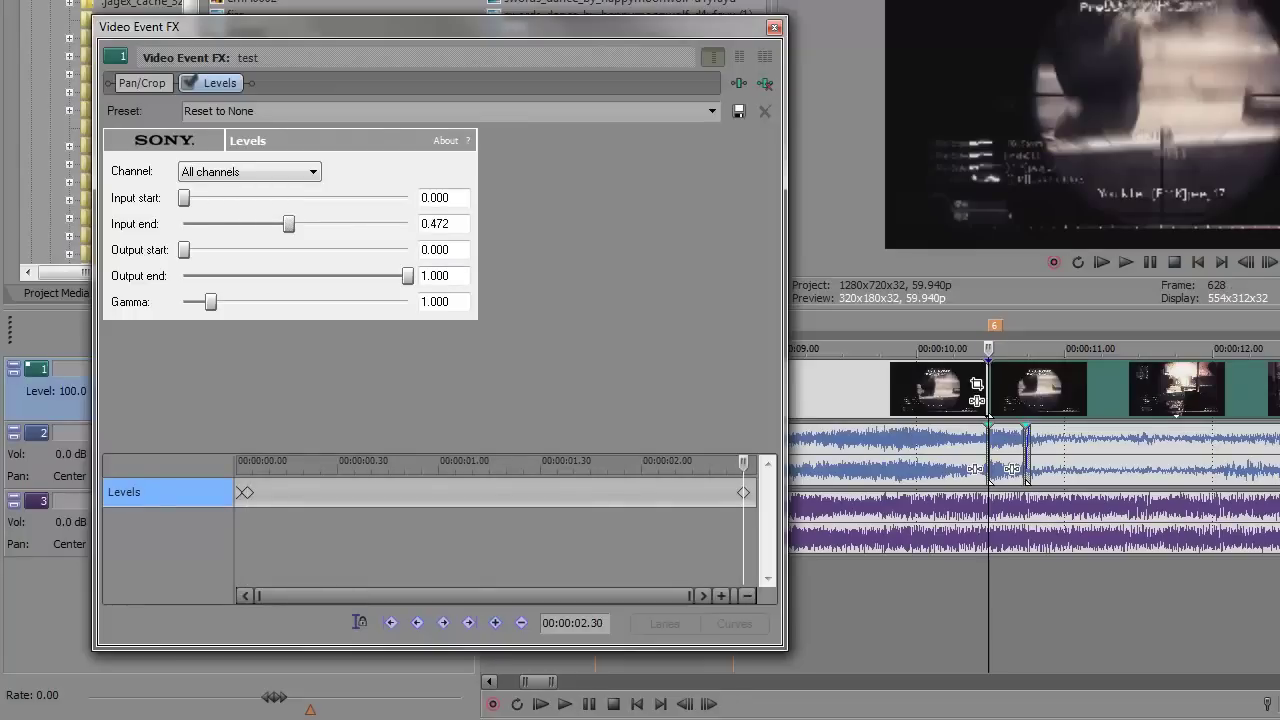
drag(289, 224, 408, 224)
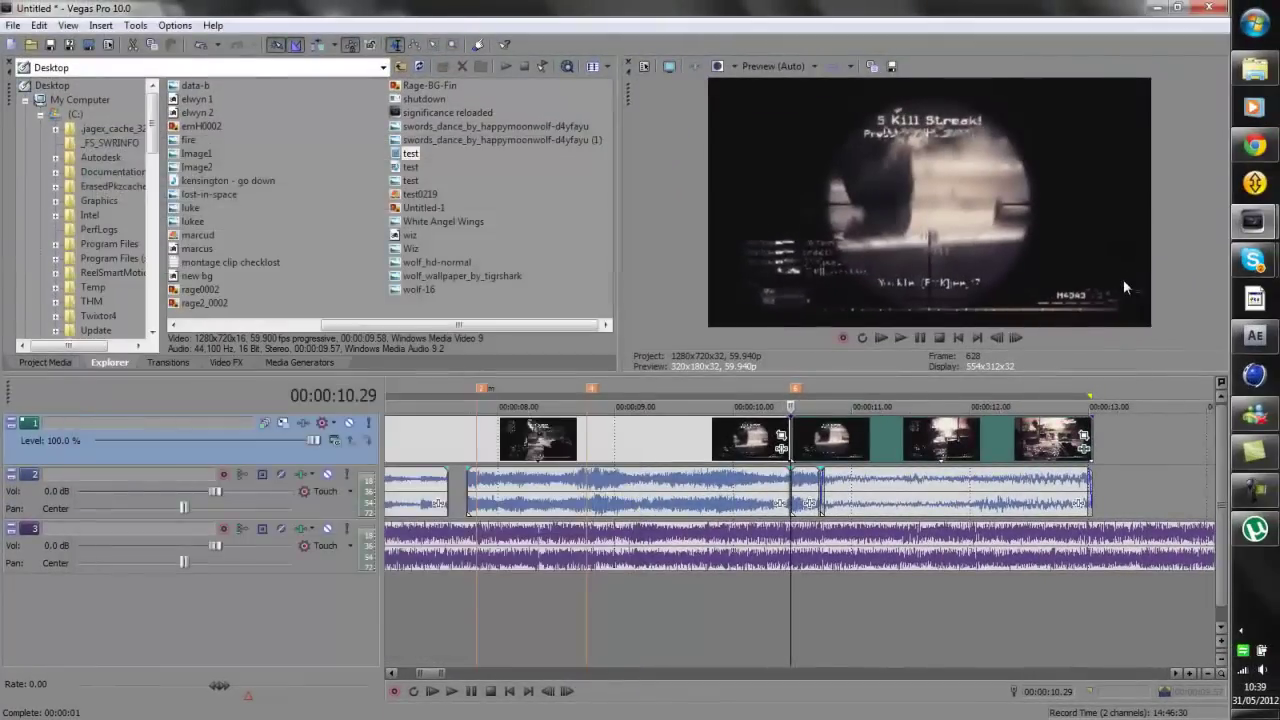
key(space)
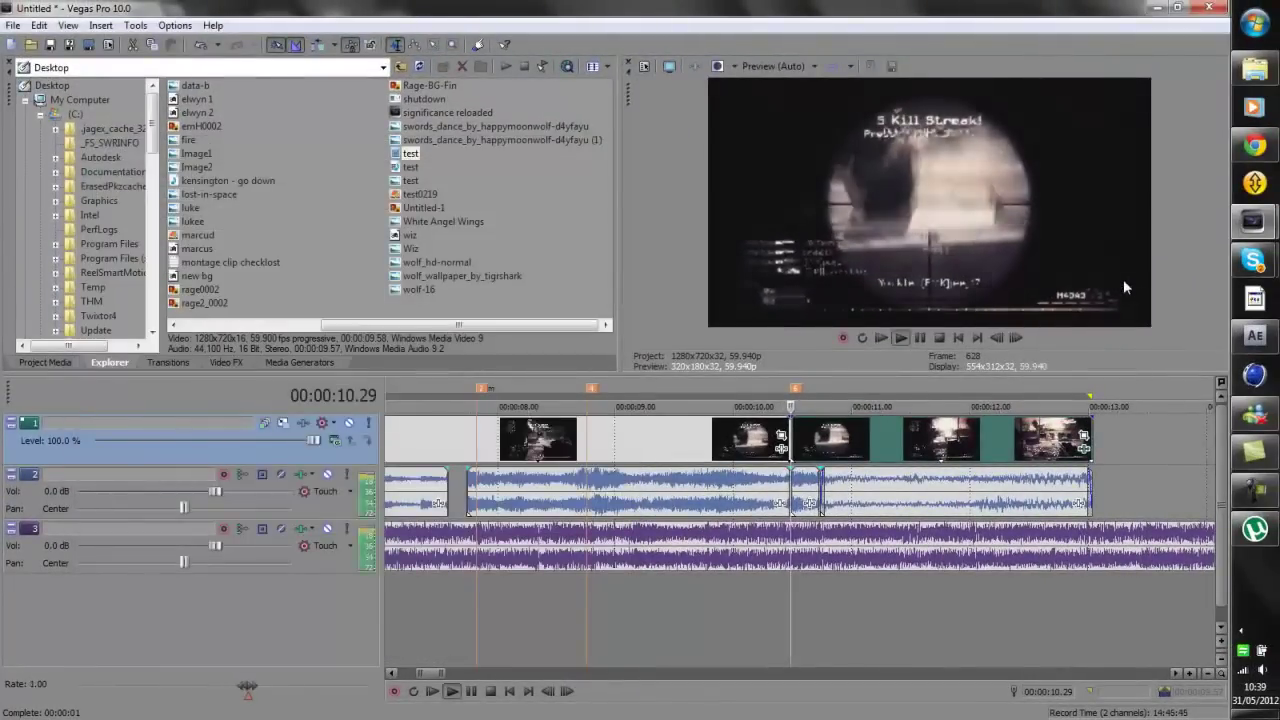
key(space)
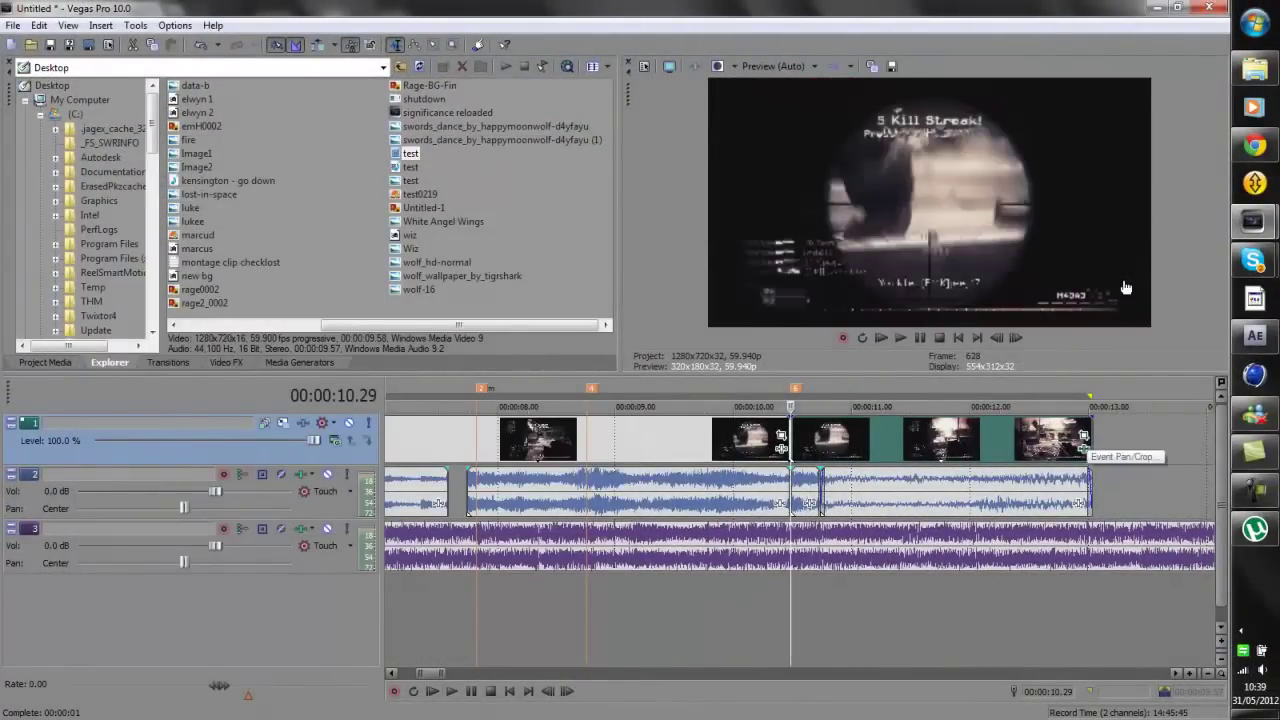
In the last event's Pan/Crop, shrink the crop frame to 1,014.2 by 570.5 and rotate it -5.4 degrees at 00:00:00.06
click(1084, 436)
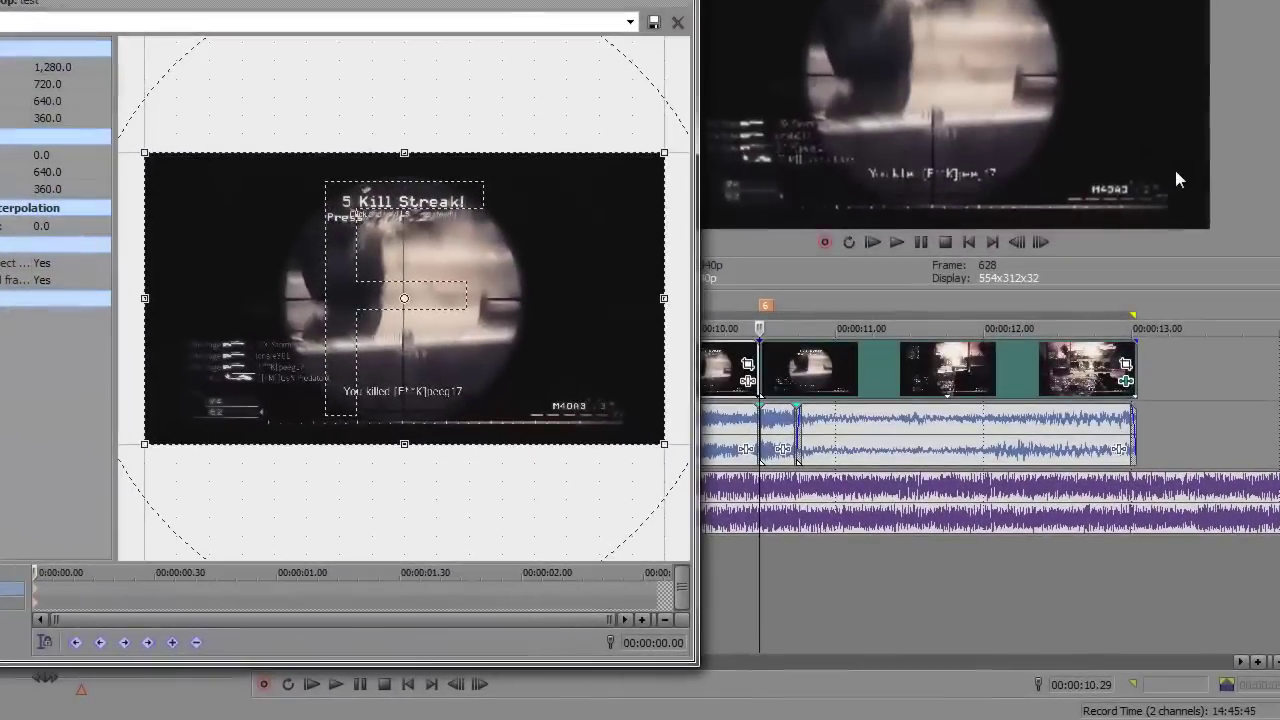
key(Right)
key(Right)
key(Right)
key(Right)
key(Right)
key(Right)
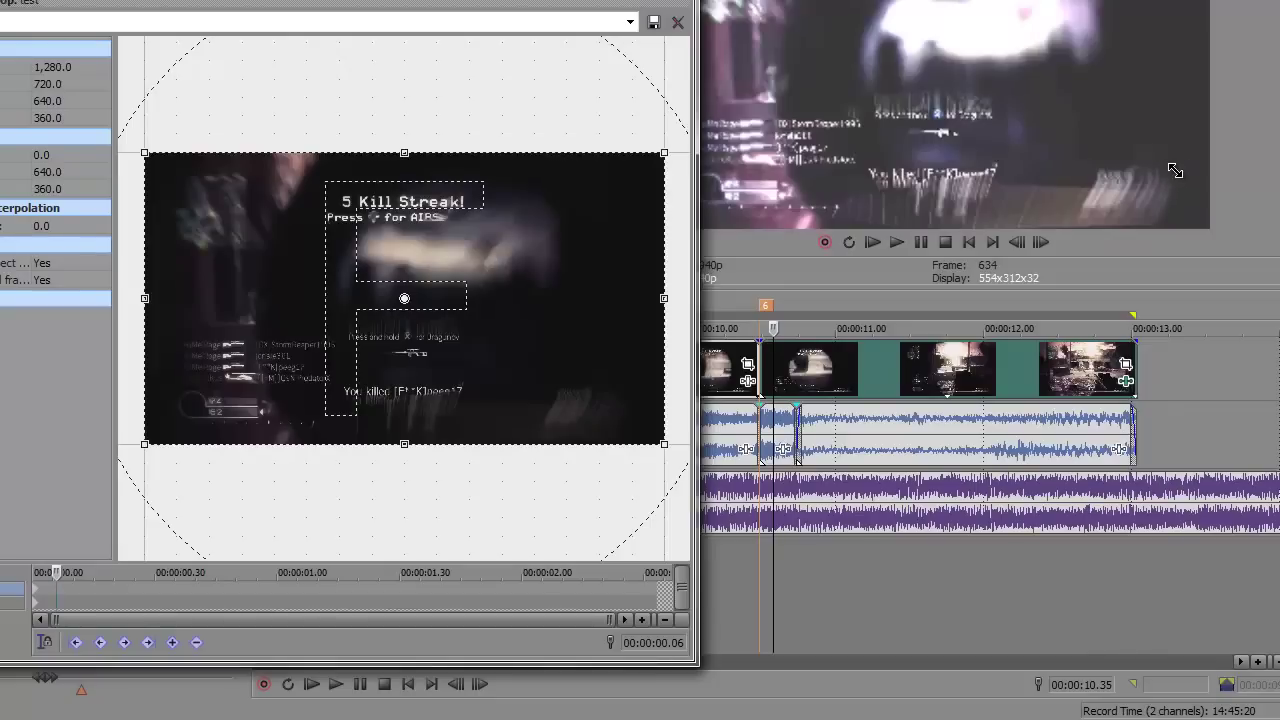
mouse_move(664, 444)
mouse_down()
mouse_move(613, 416)
mouse_move(644, 382)
mouse_move(640, 393)
mouse_up()
scroll(1175, 171, up, 1)
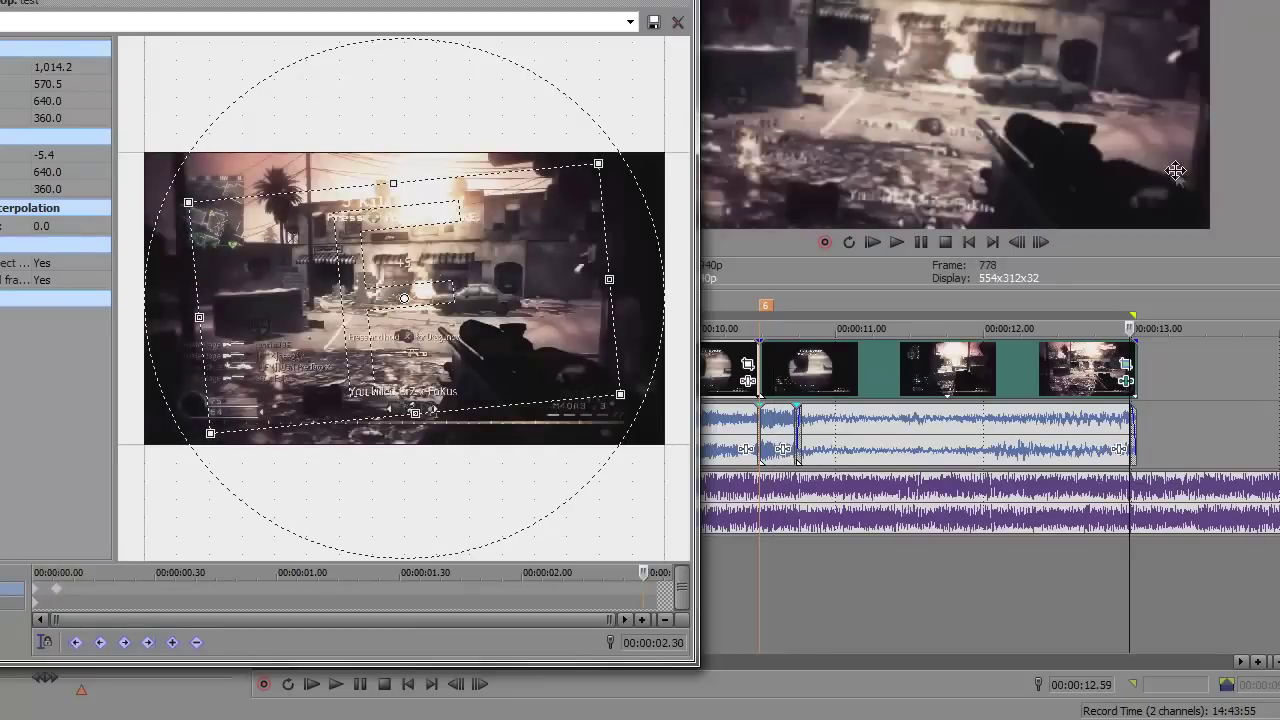
Restore the event's crop frame to its full size and angle at 00:00:02.30
key(Menu)
key(Down)
key(Return)
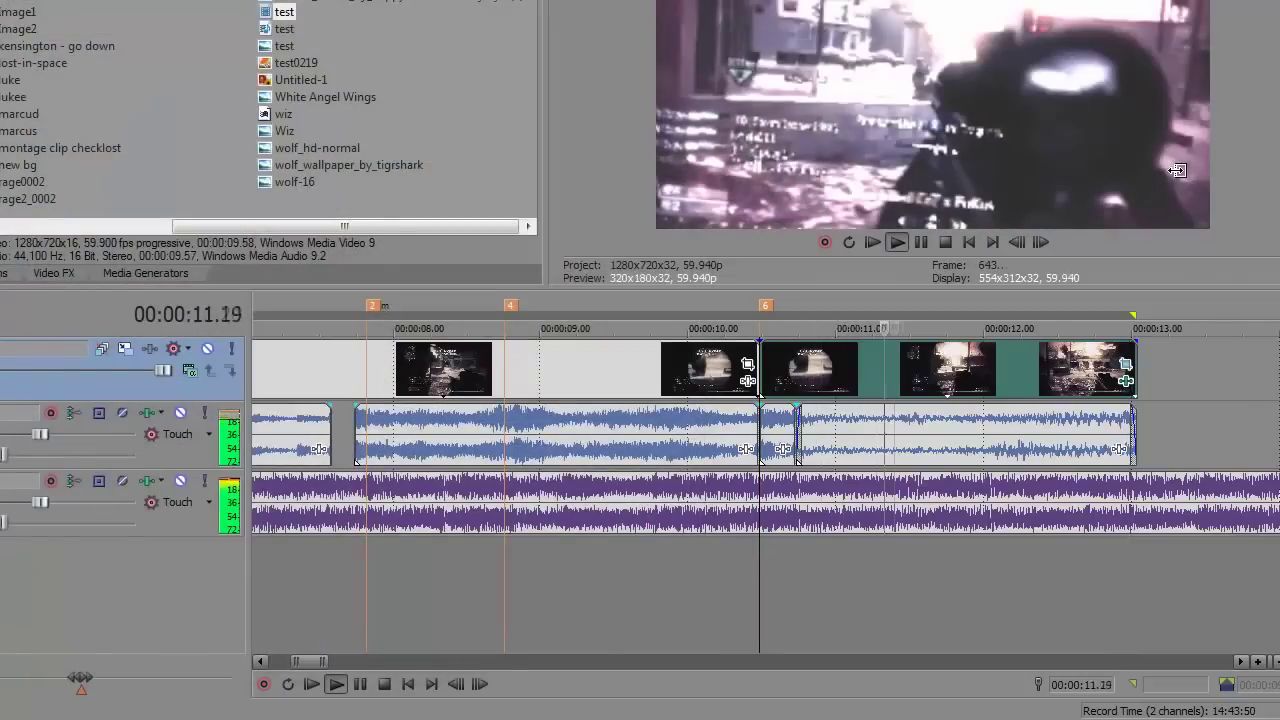
Select the time range from 00:00:10.29 to 00:00:12.59, build a RAM preview of it and play it back
key(space)
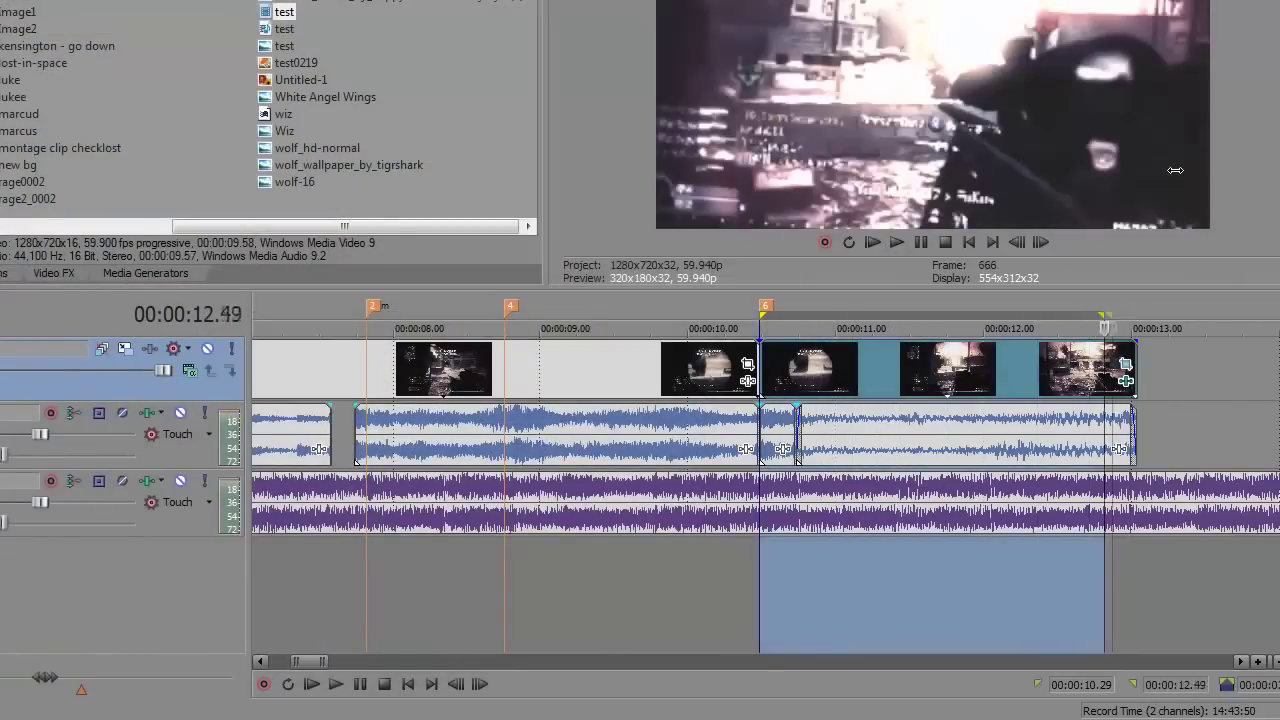
drag(1105, 316, 1129, 316)
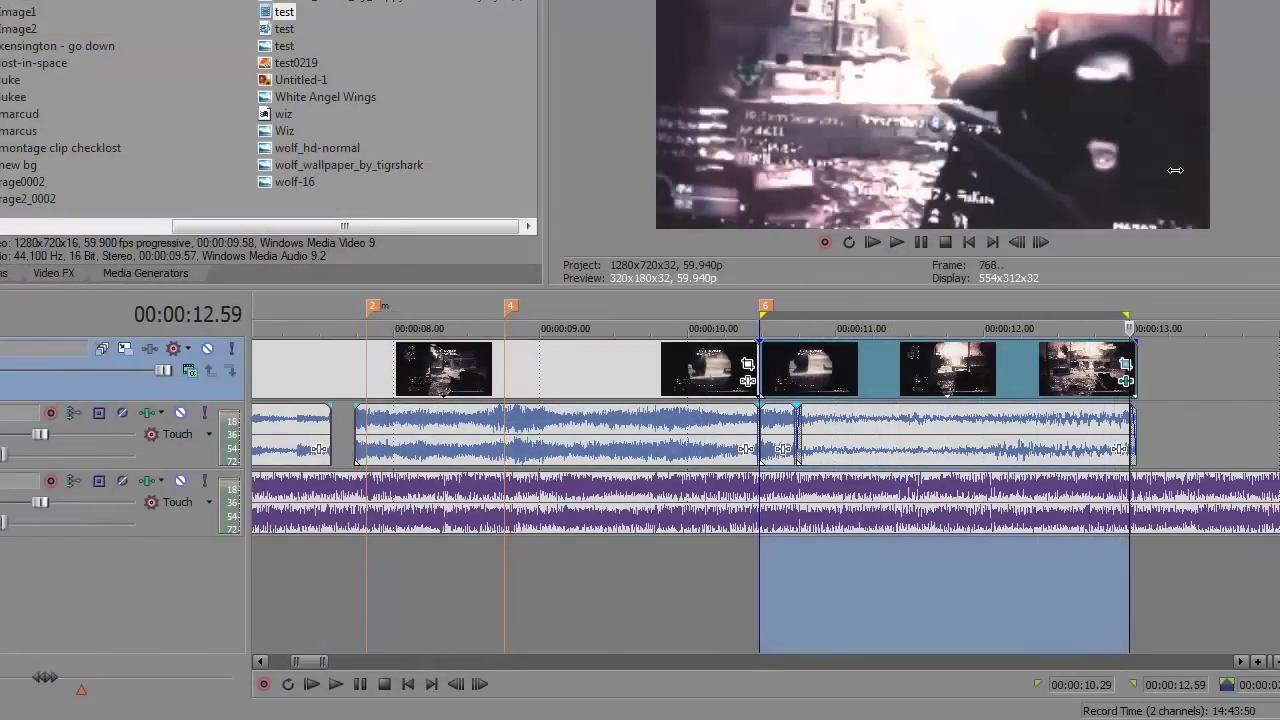
key(shift+b)
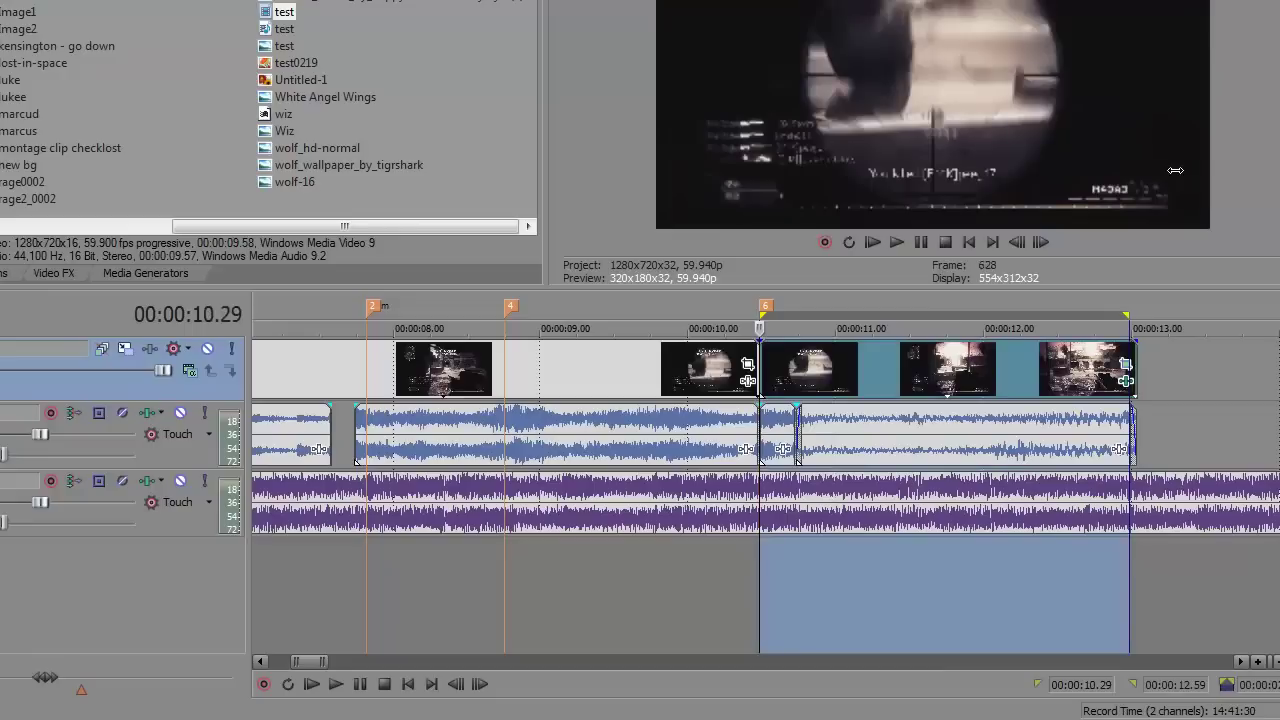
key(space)
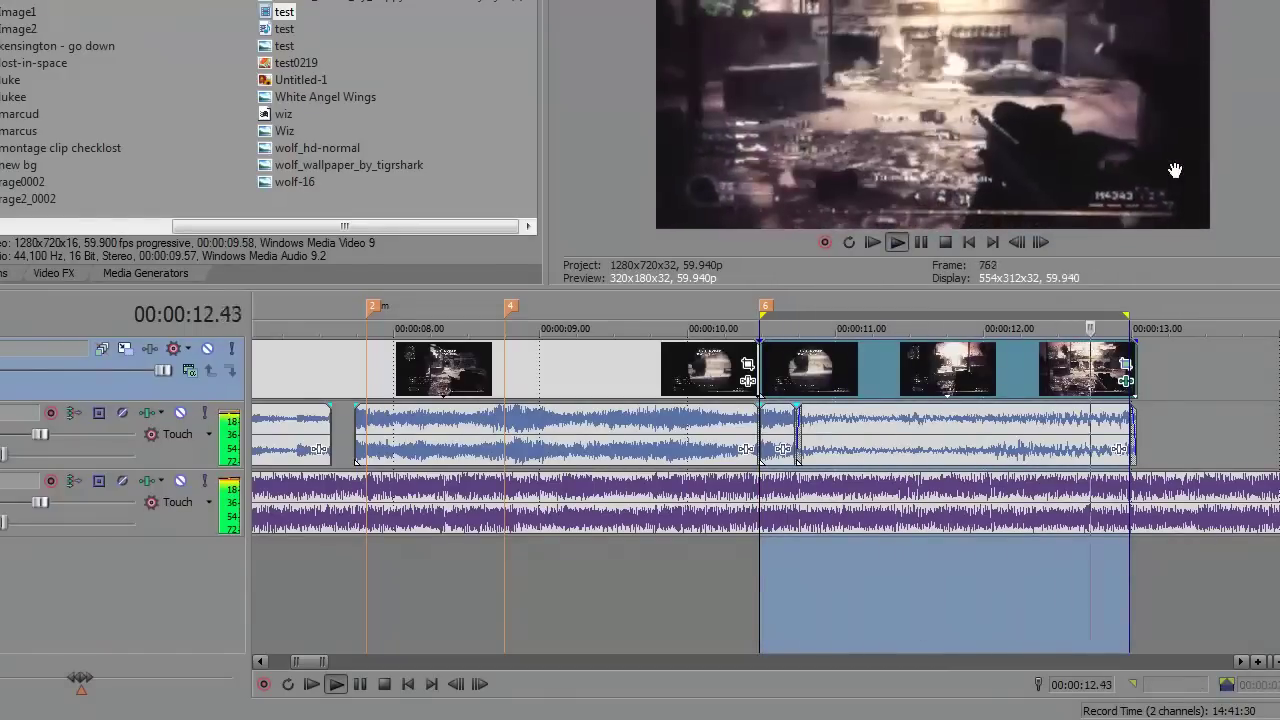
Restore the last event's crop frame at 00:00:00.06, reduce its height to 638.8 and shrink it slightly from one corner
click(1125, 364)
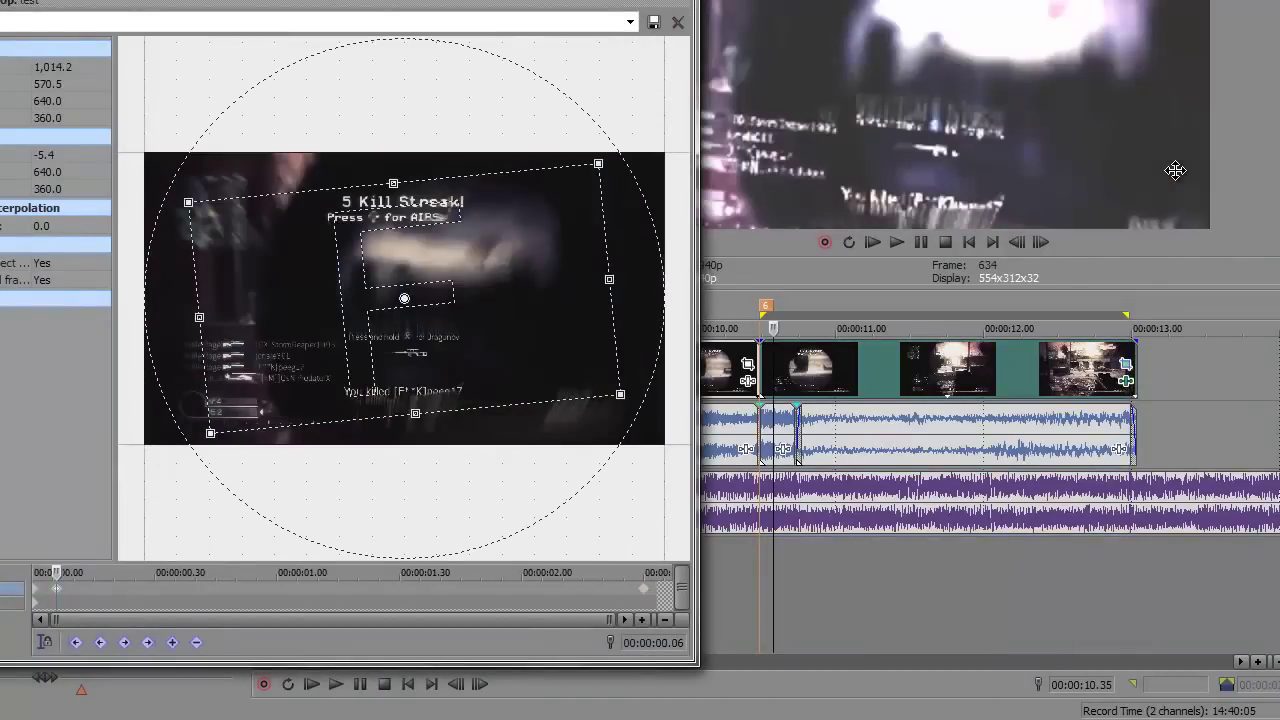
right_click(442, 213)
click(488, 226)
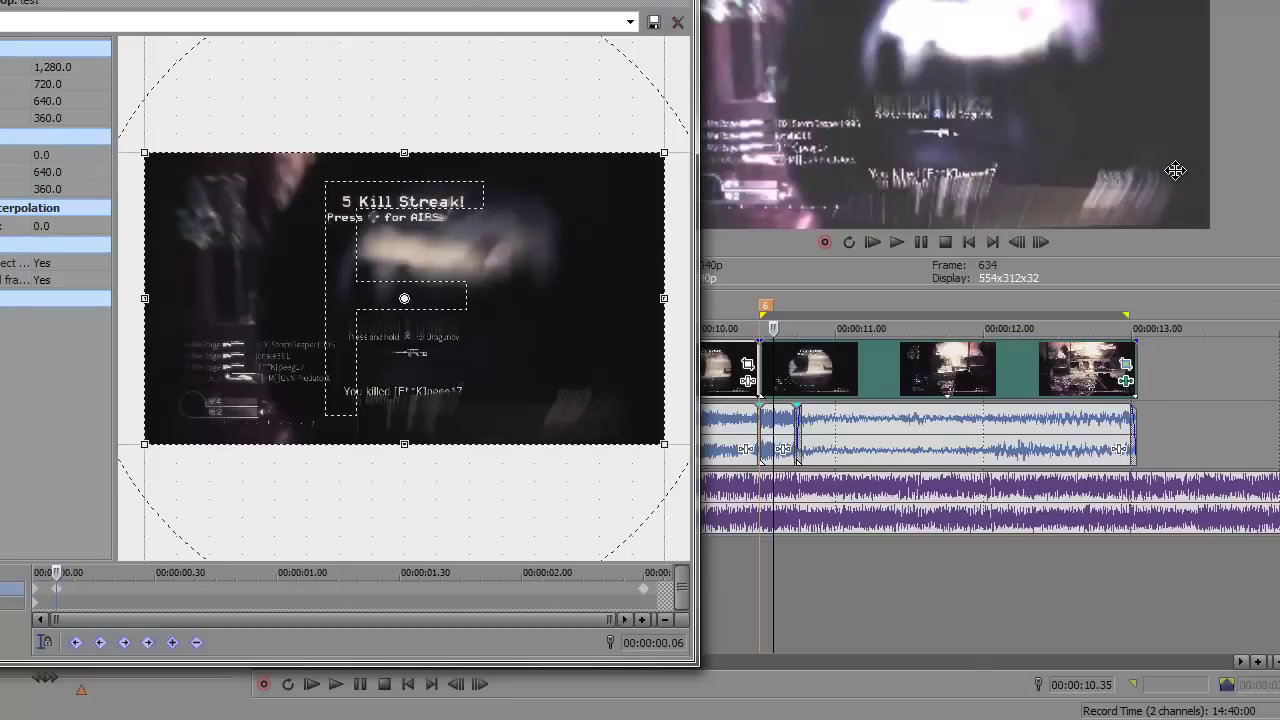
drag(404, 153, 404, 172)
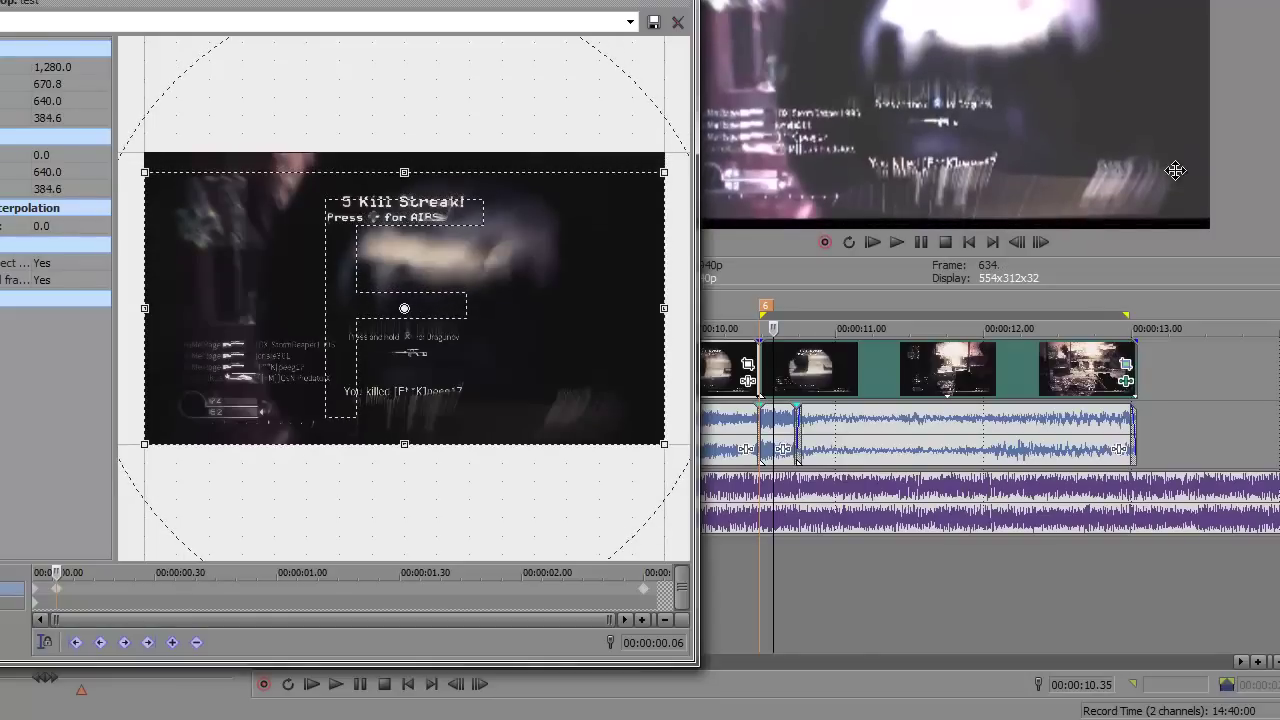
drag(404, 444, 404, 432)
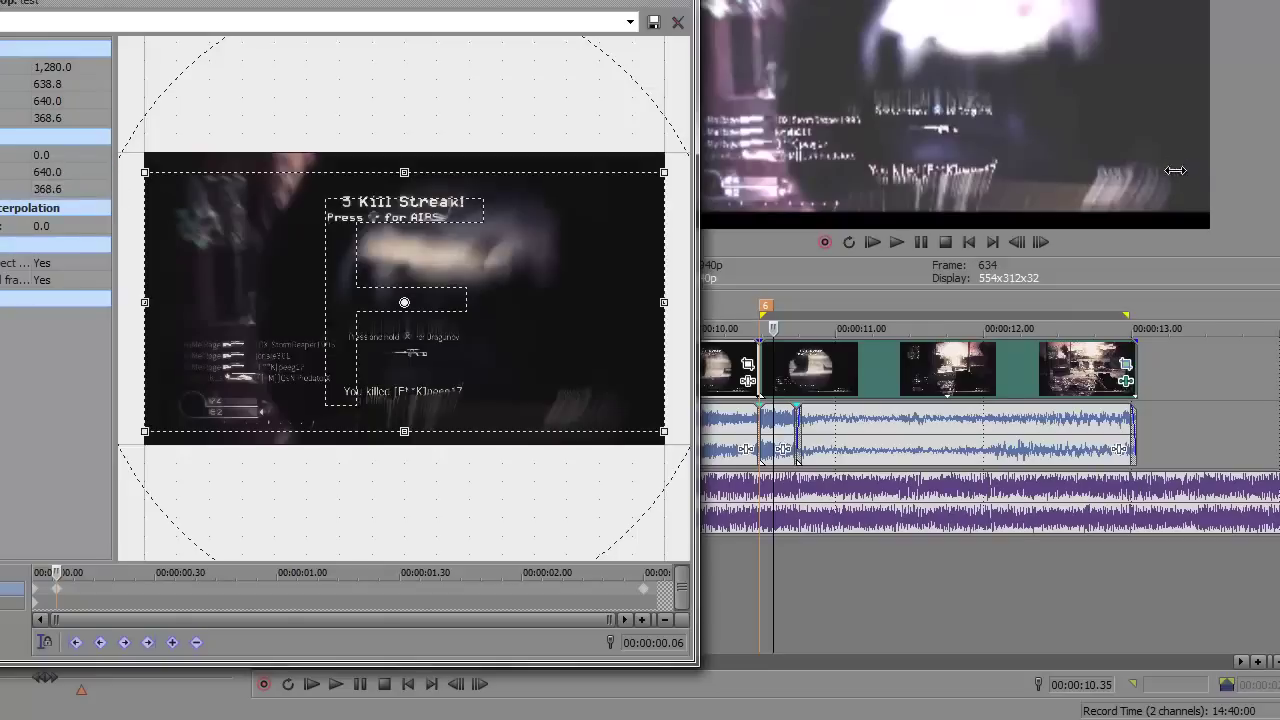
mouse_move(145, 173)
mouse_down()
mouse_move(182, 191)
mouse_move(160, 212)
mouse_up()
click(677, 21)
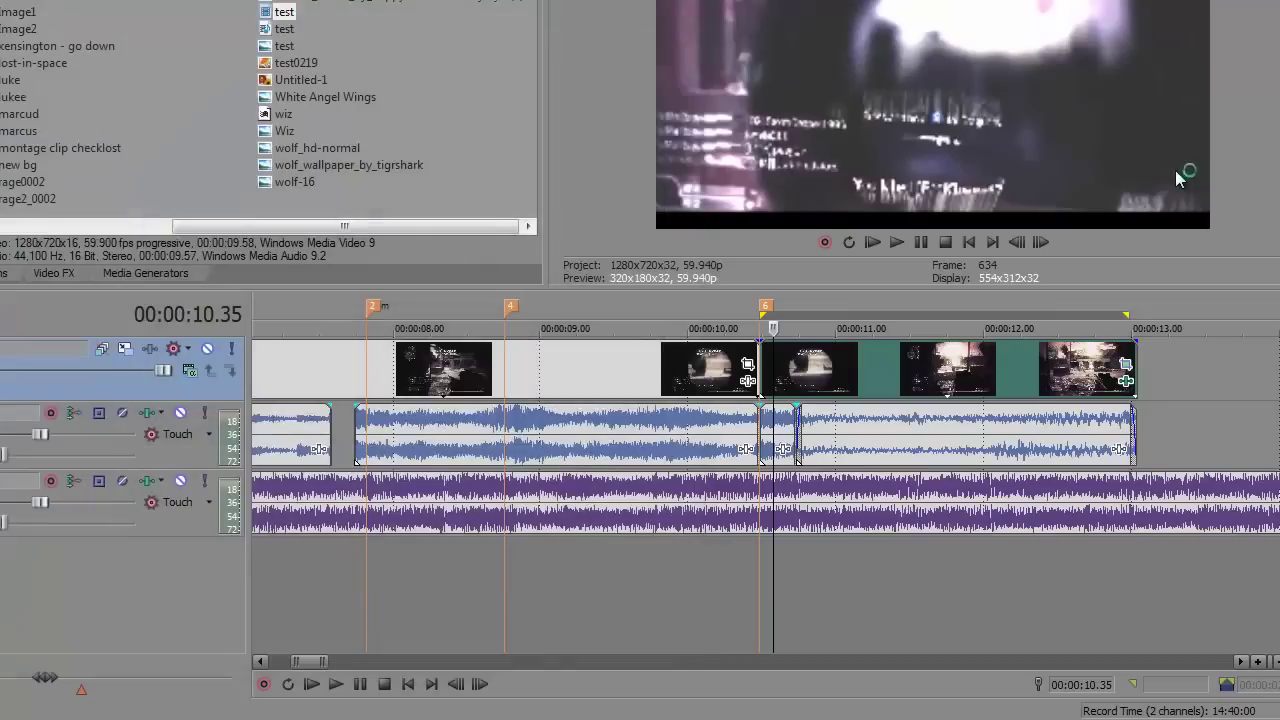
Extend the time selection to the end of the last event and play back the crop and Levels animation
mouse_move(1111, 315)
mouse_down()
mouse_move(769, 315)
mouse_move(1119, 315)
mouse_up()
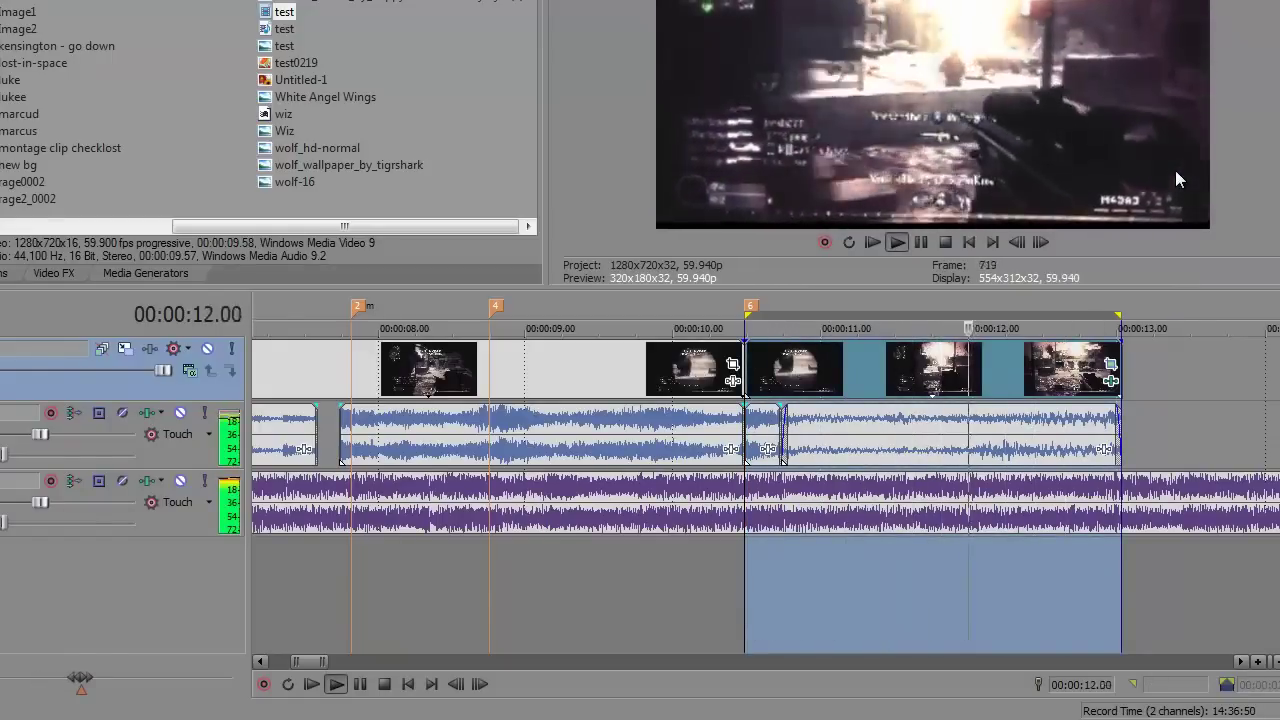
scroll(533, 370, down, 2)
click(533, 370)
key(space)
scroll(533, 370, down, 3)
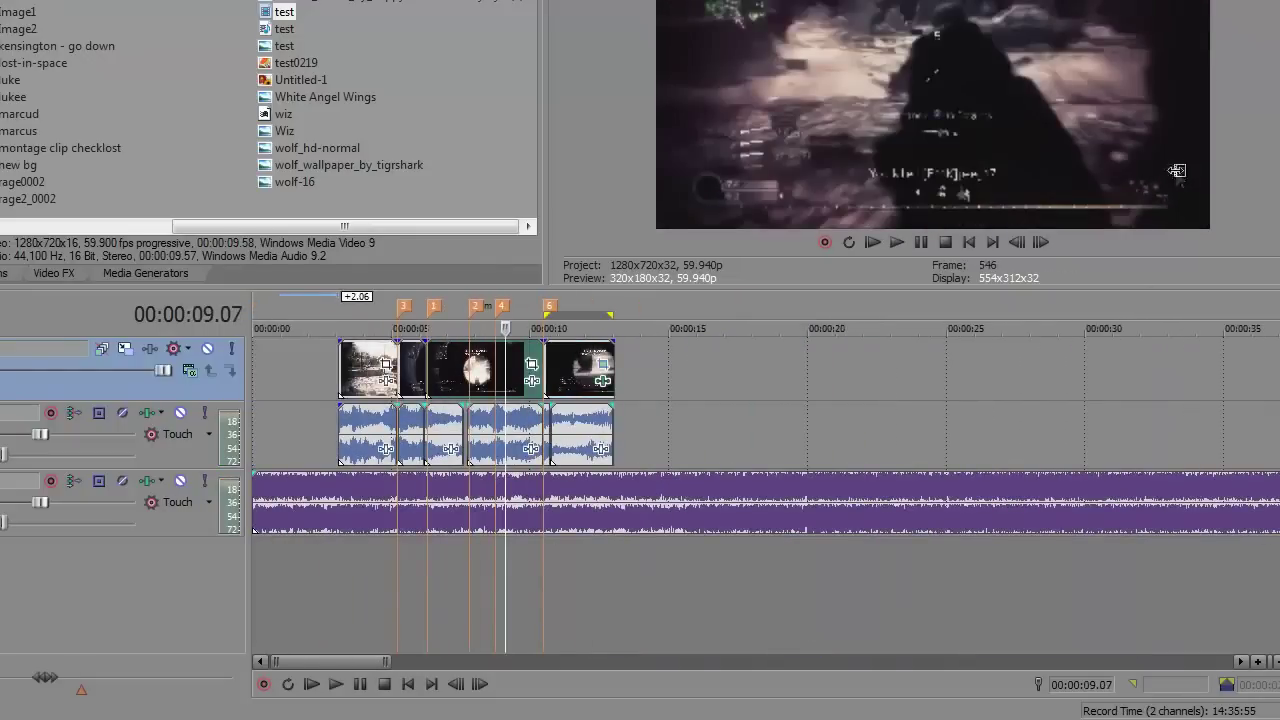
Play back the edit from the start of the first video event at 00:00:03.05
click(330, 370)
click(341, 370)
scroll(341, 370, up, 3)
key(space)
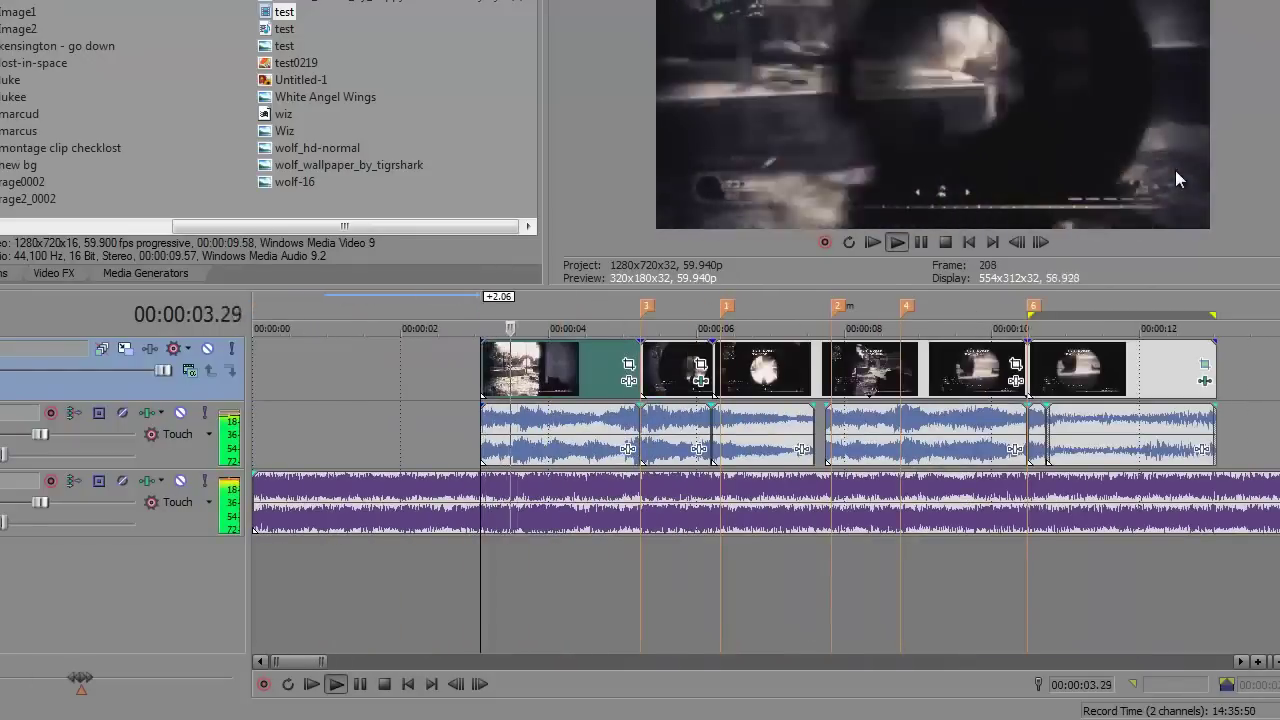
key(Up)
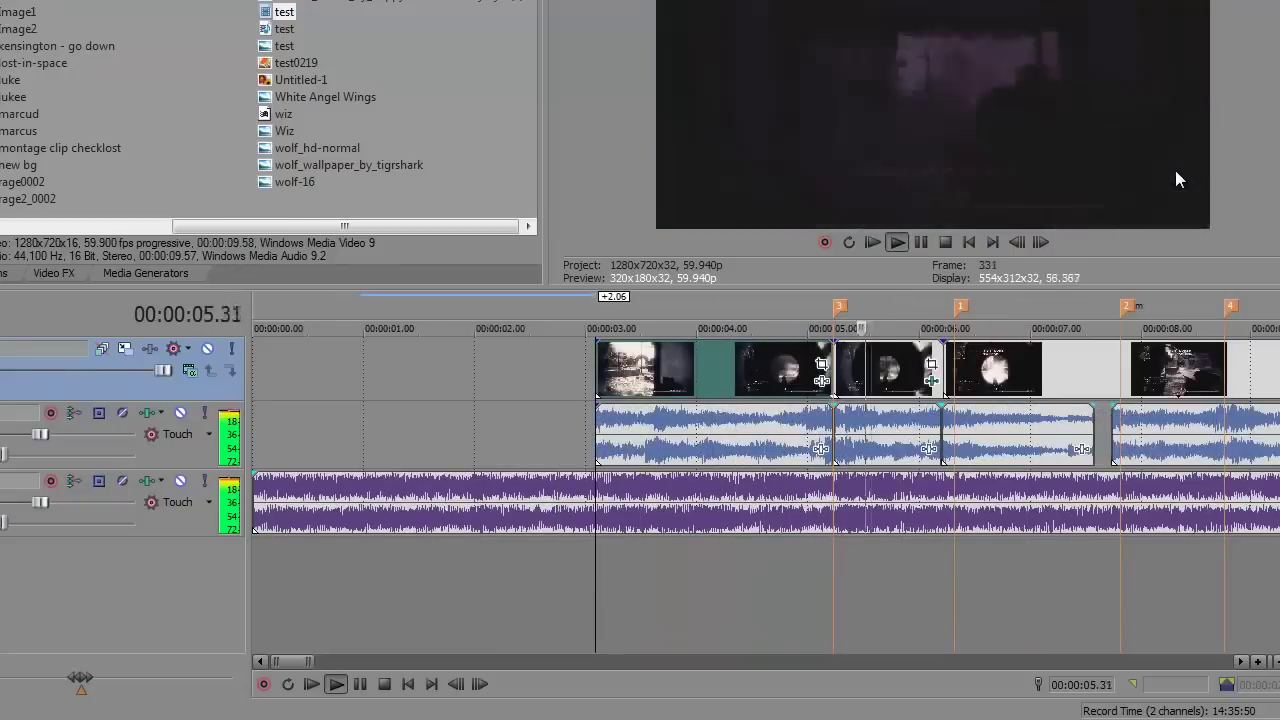
key(Up)
key(Up)
key(space)
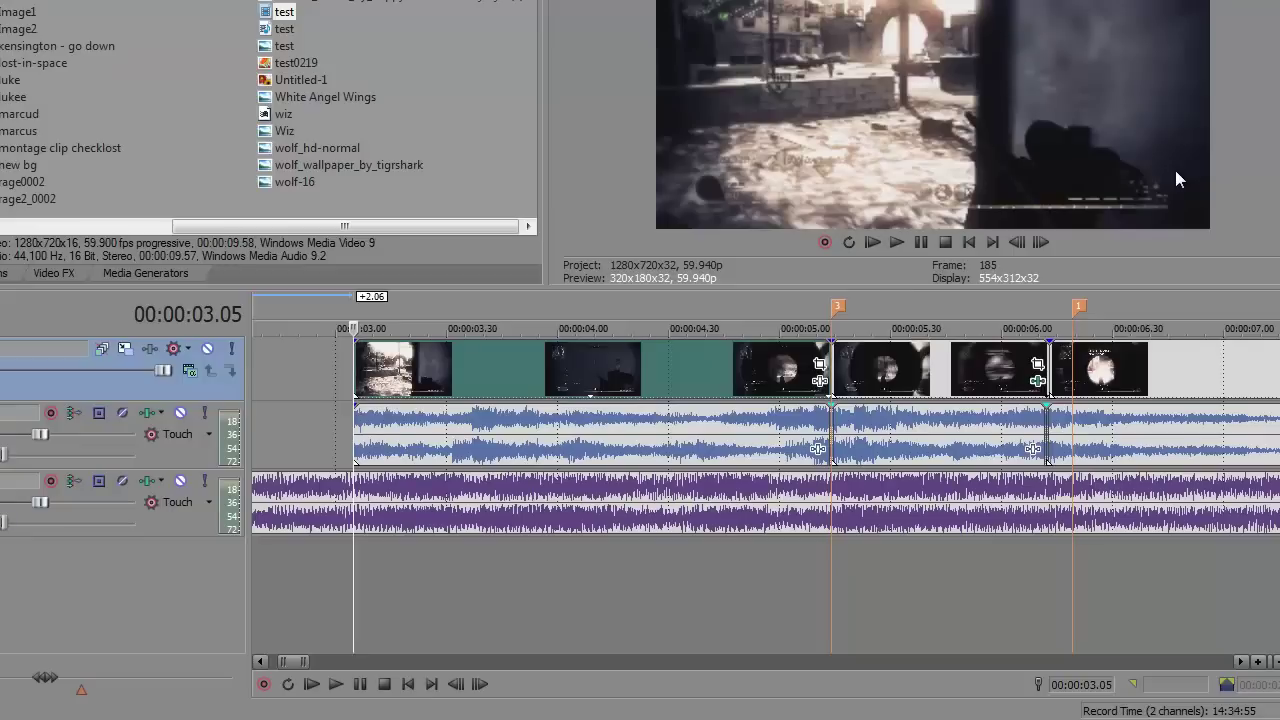
Play back the short video event from marker 3 several times to compare its motion with the music
key(ctrl+alt+Right)
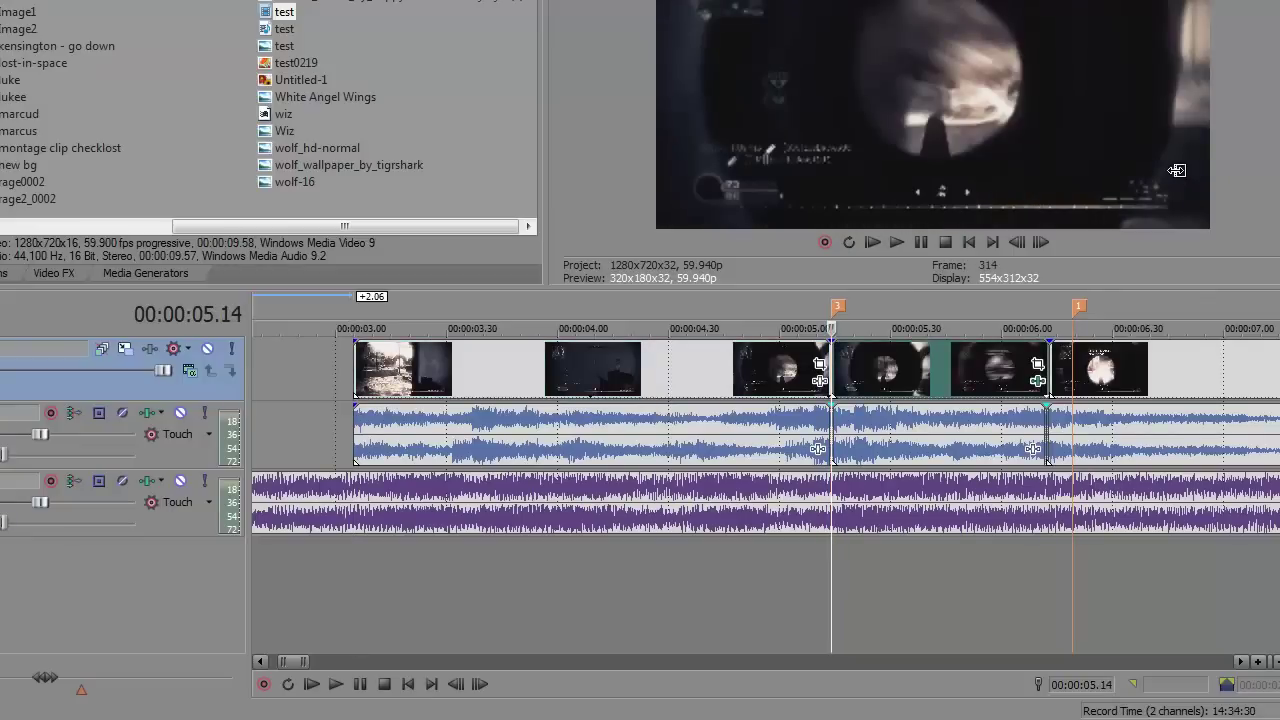
key(space)
key(space)
key(Up)
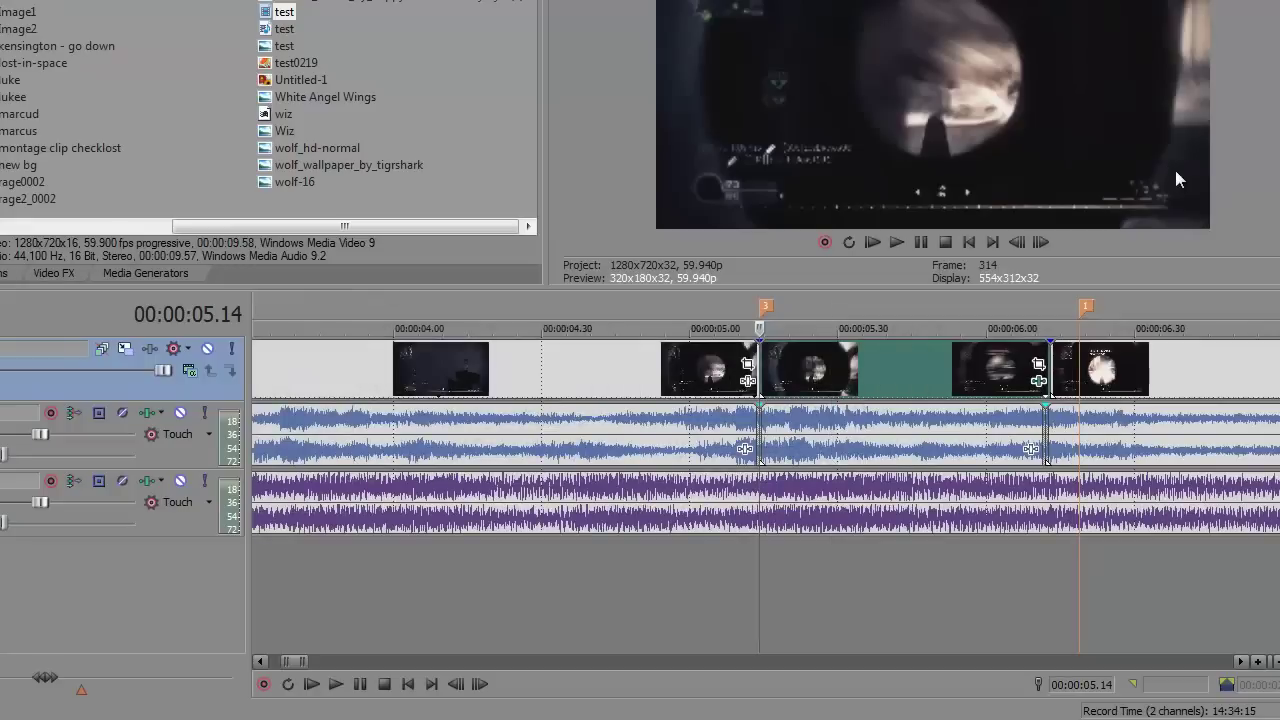
key(space)
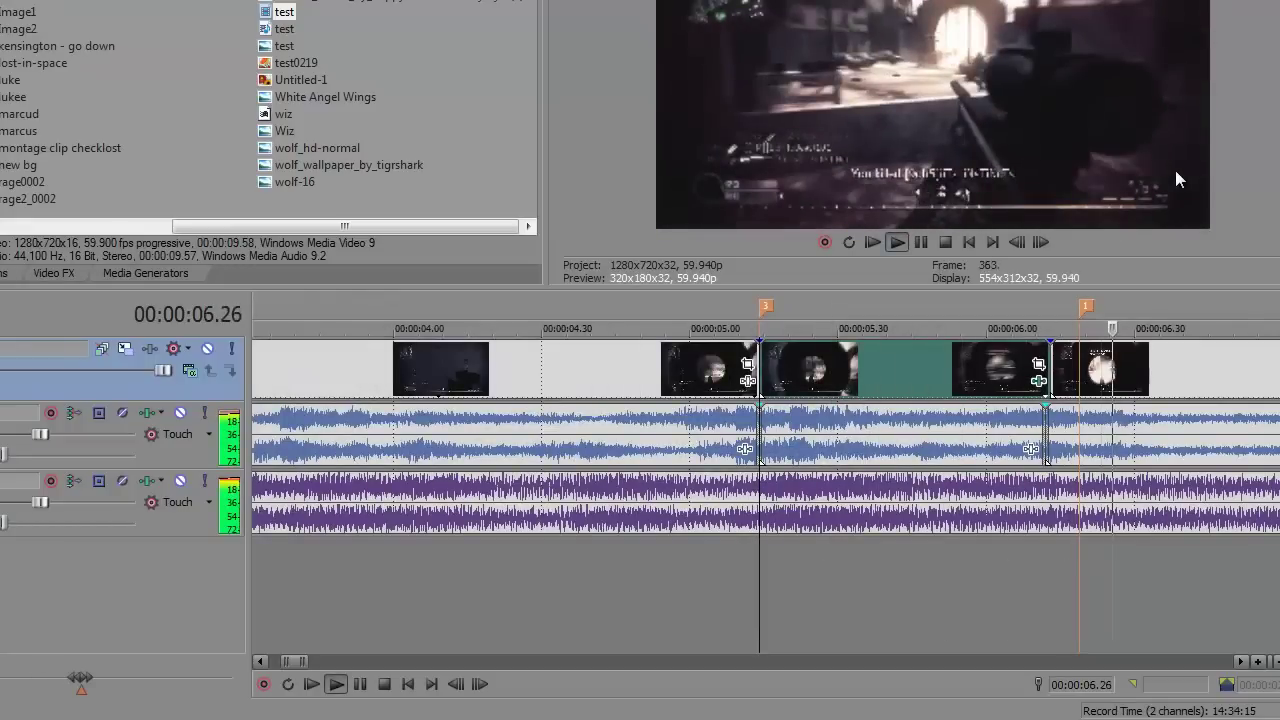
key(space)
key(space)
key(space)
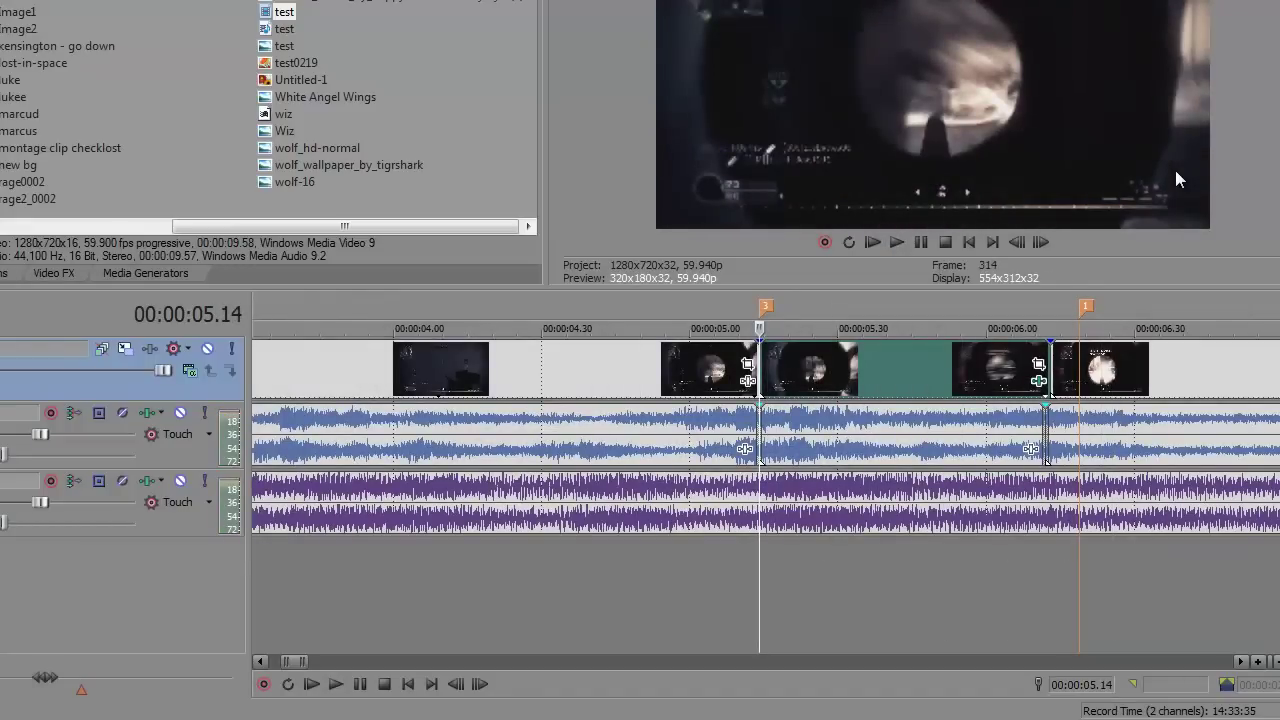
key(space)
Examine the short event after marker 3 around 00:00:05.36, where the picture goes dark
key(Return)
key(Right)
key(Right)
key(Right)
key(Right)
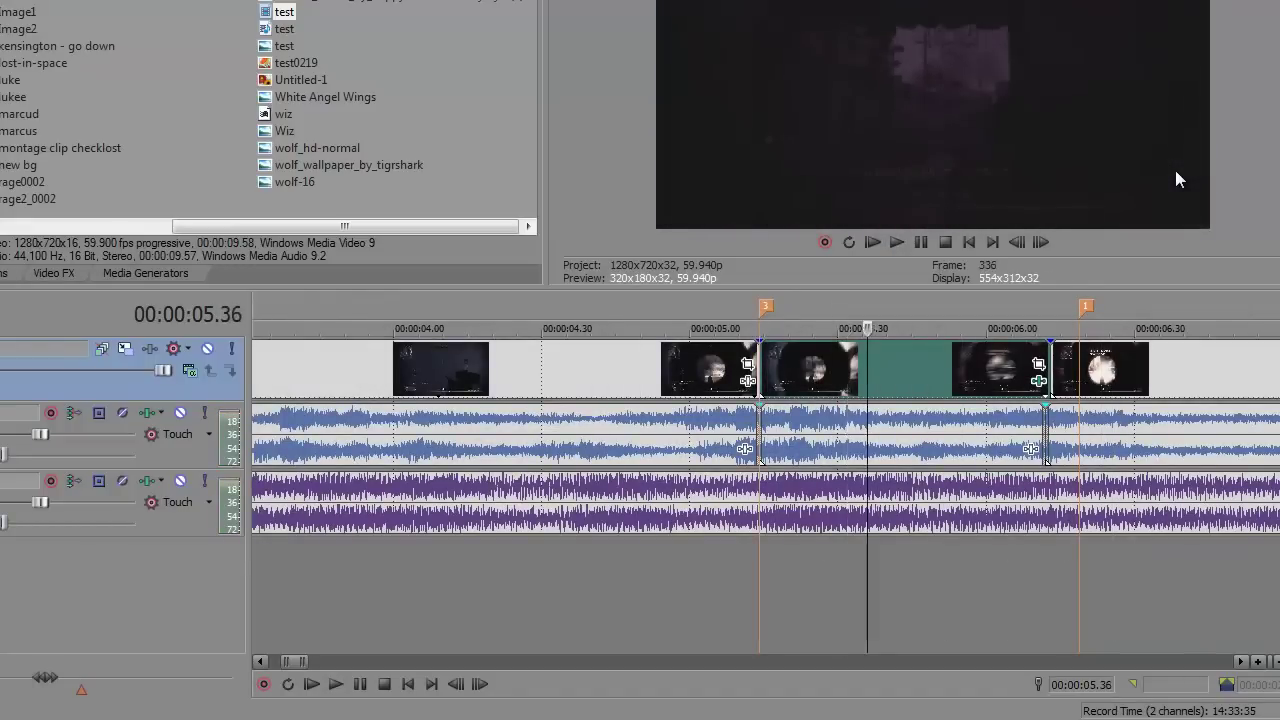
key(Up)
key(Up)
key(Up)
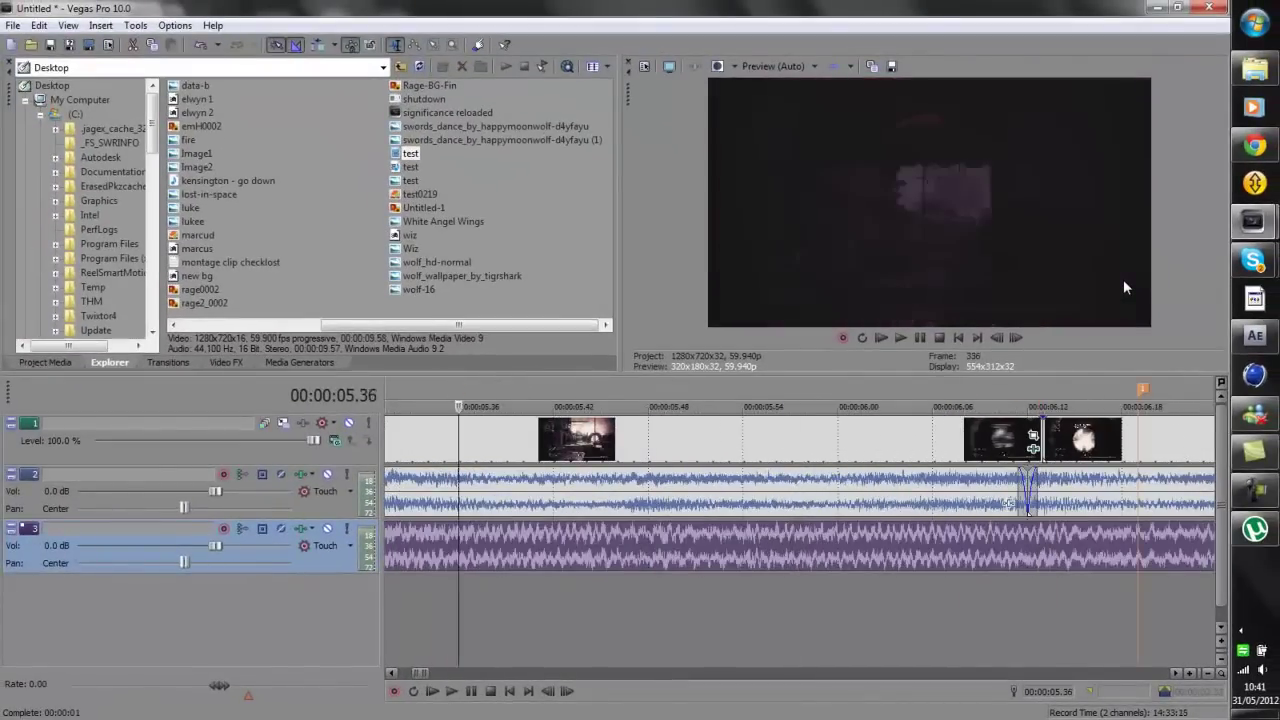
key(space)
key(space)
scroll(1125, 287, down, 4)
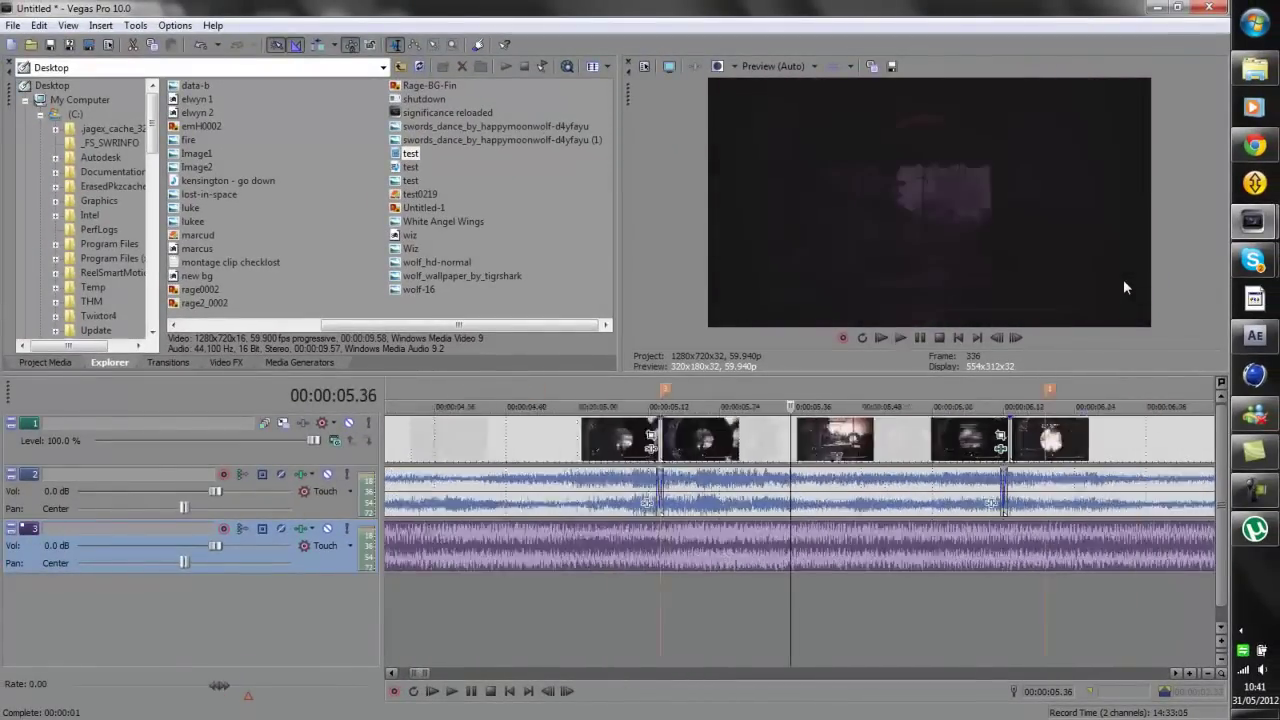
Locate the frame at 00:00:05.40 in the short event after marker 3 and place a marker there
key(ctrl+Left)
key(space)
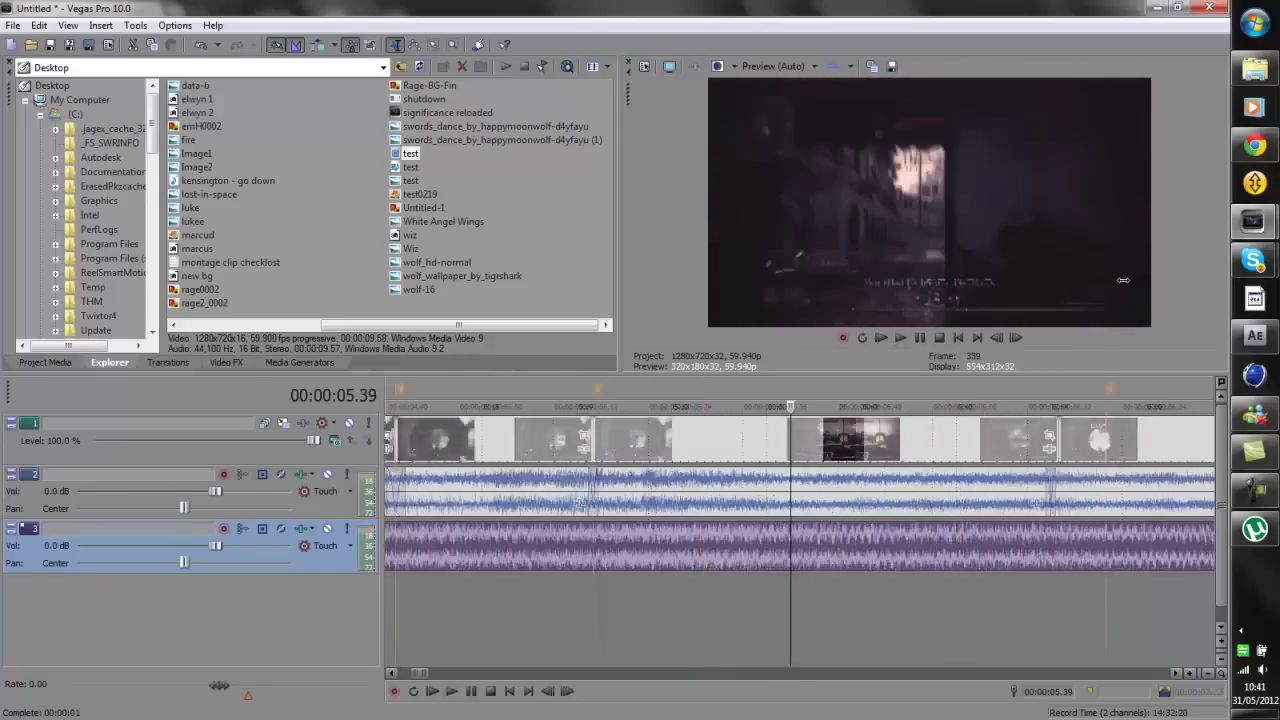
scroll(1123, 280, up, 2)
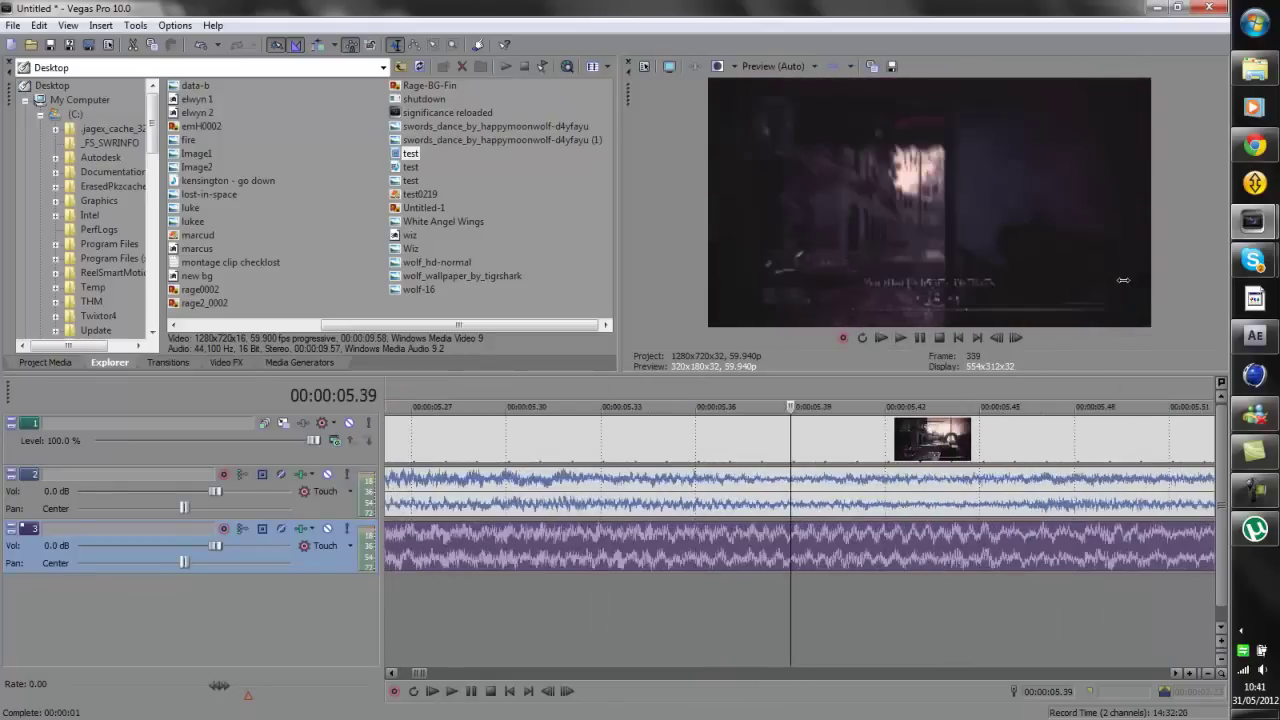
key(Right)
key(Down)
key(Down)
key(Down)
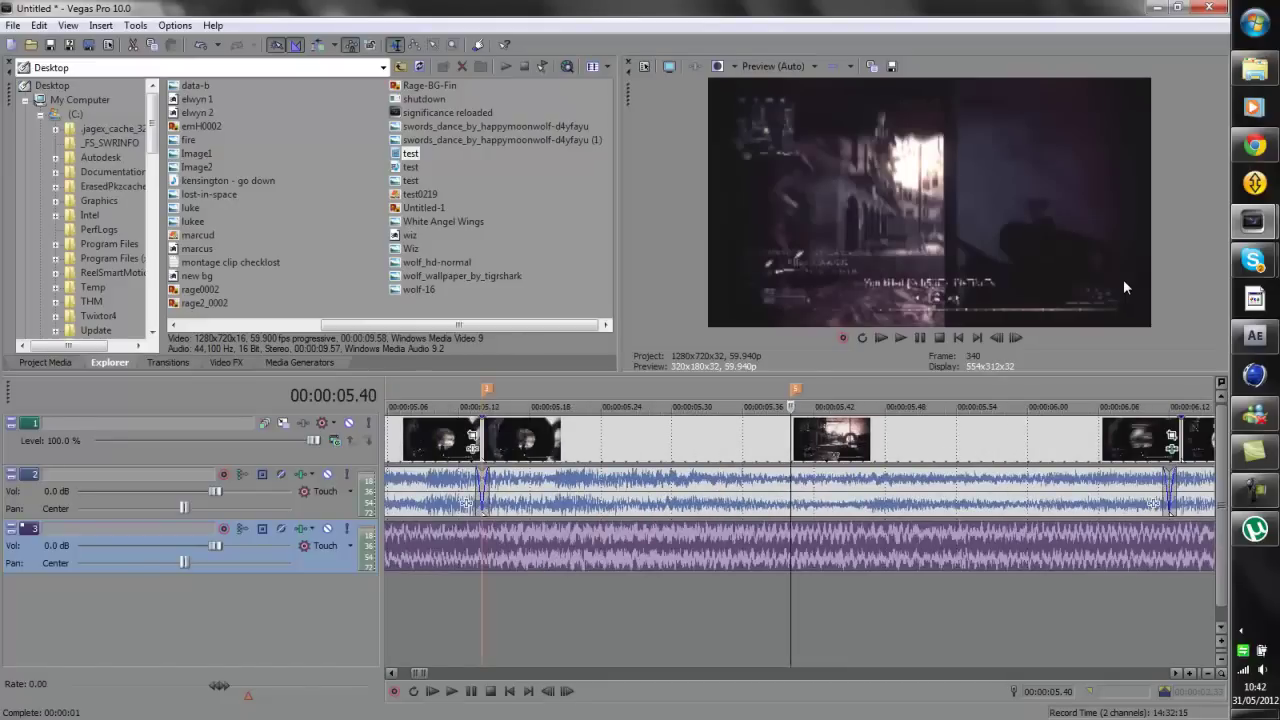
Place seven more markers, three to six frames apart, from 00:00:05.44 to 00:00:06.09
key(Right)
key(Right)
key(Right)
key(Right)
key(m)
key(Right)
key(Right)
key(Right)
key(Right)
key(m)
key(Right)
key(Right)
key(Right)
key(Right)
key(Right)
key(Right)
key(m)
key(Right)
key(Right)
key(Right)
key(Right)
key(Right)
key(m)
key(Right)
key(Right)
key(Right)
key(Right)
key(m)
key(Right)
key(Right)
key(Right)
key(m)
key(Right)
key(Right)
key(Right)
key(m)
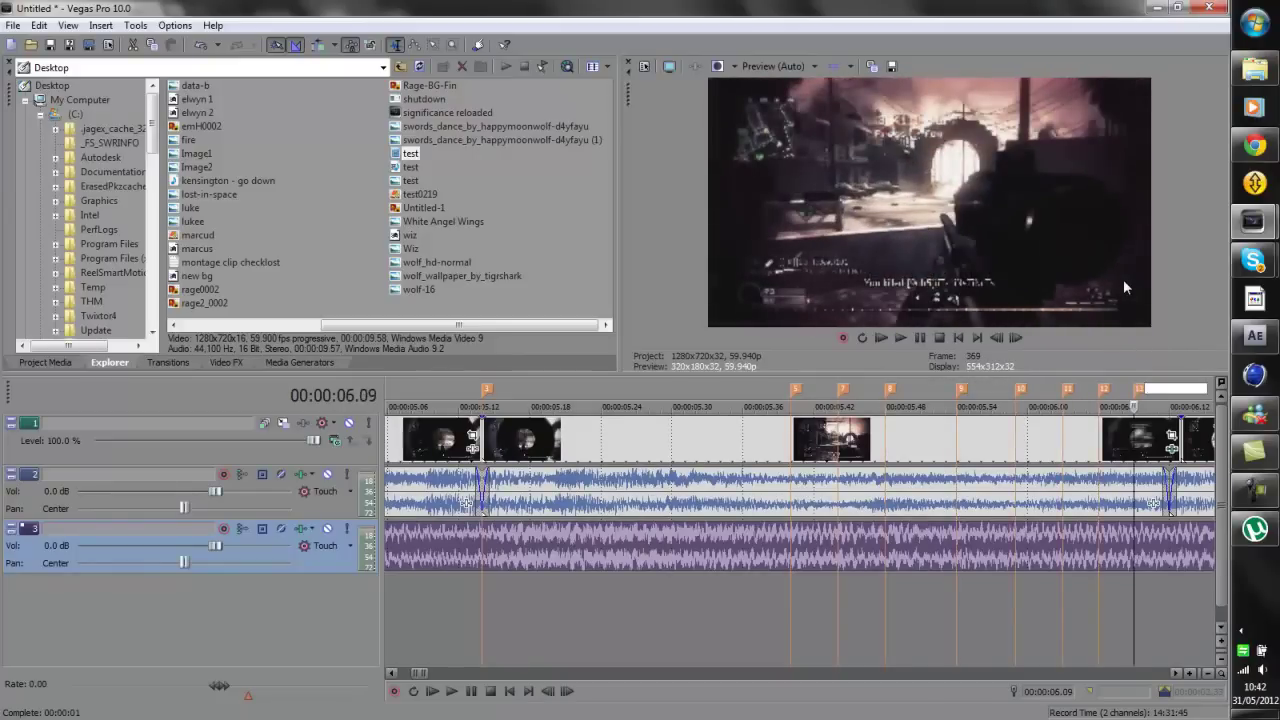
Split the video event at each marker from 00:00:05.40 to 00:00:06.09
click(791, 440)
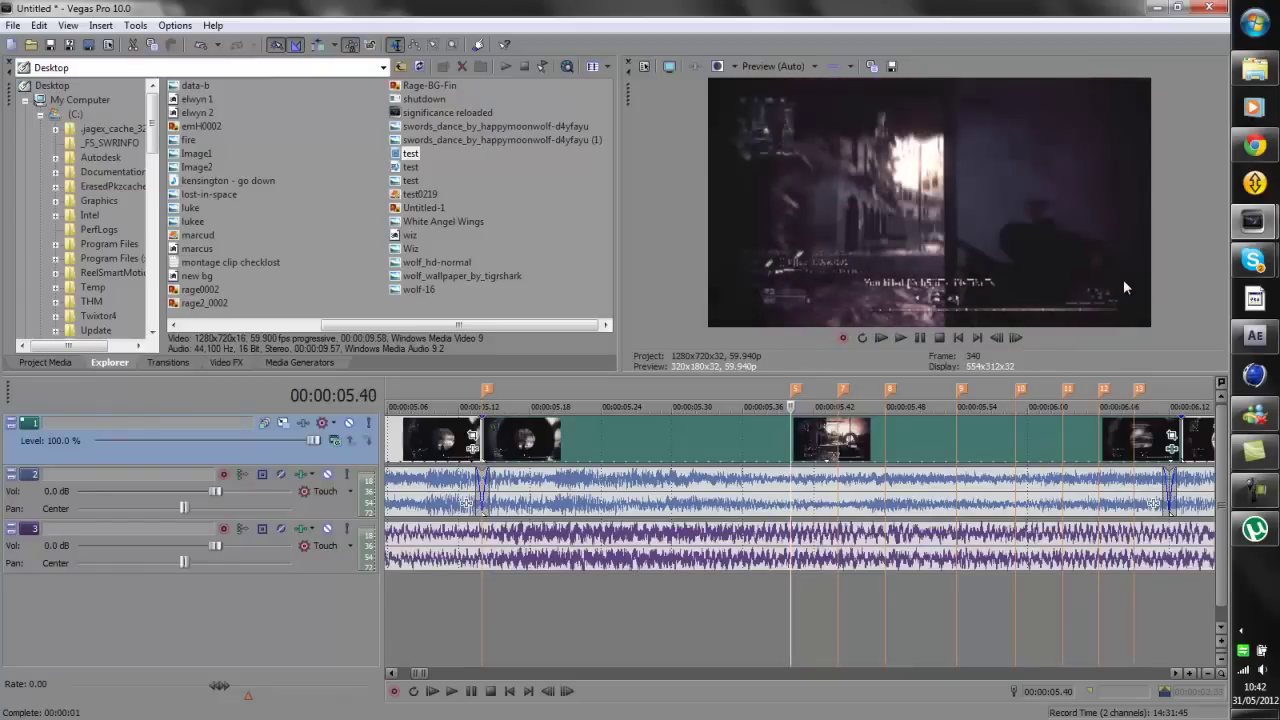
key(ctrl+Right)
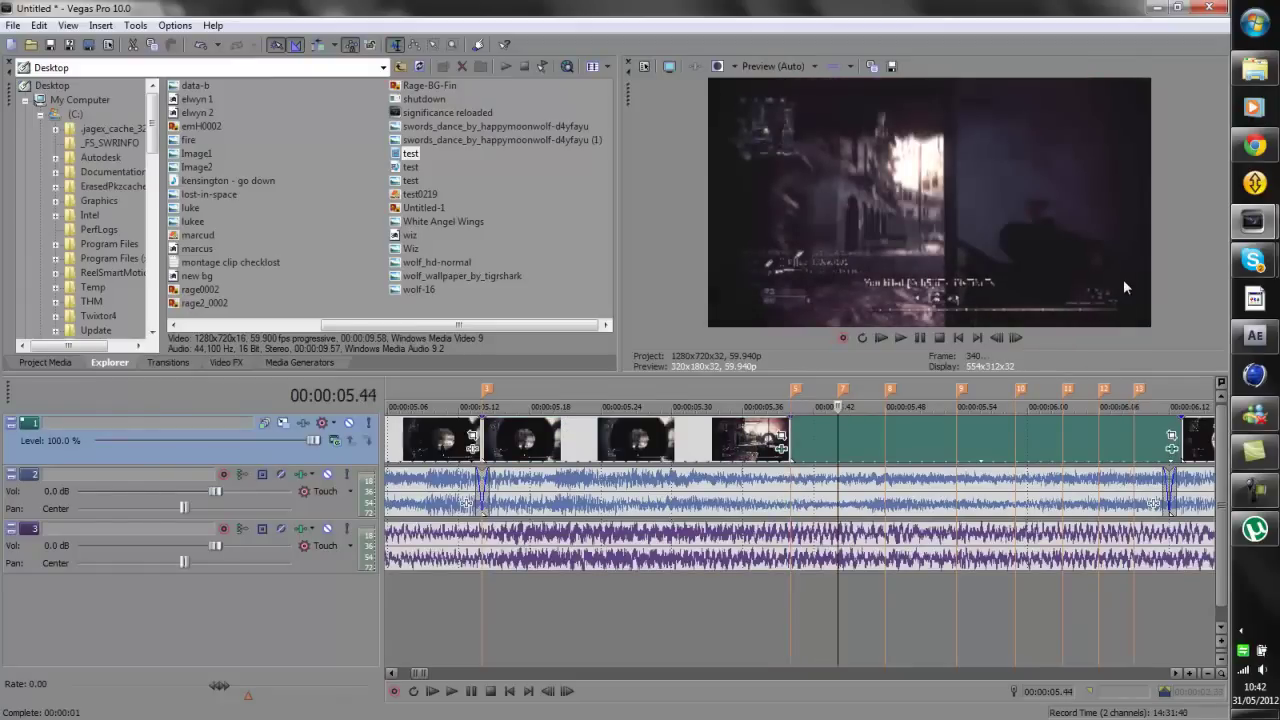
key(ctrl+Right)
key(ctrl+Right)
key(ctrl+Right)
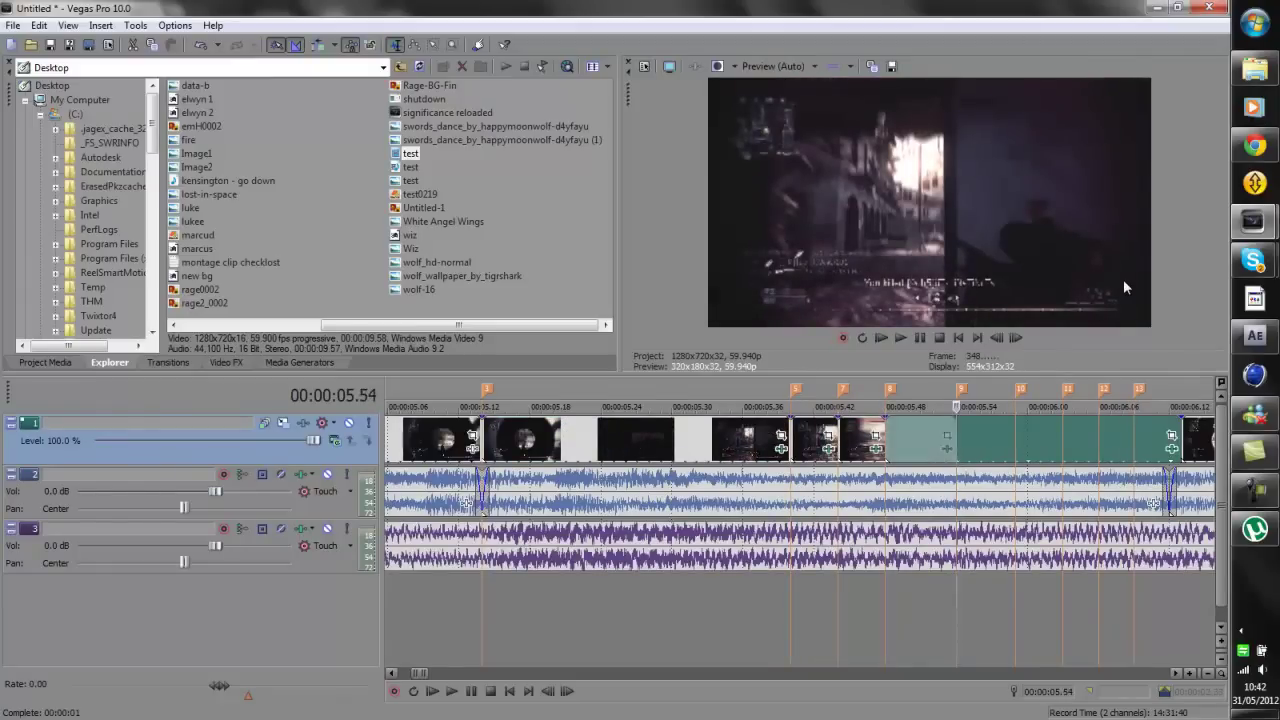
key(ctrl+Right)
key(ctrl+Right)
key(ctrl+Right)
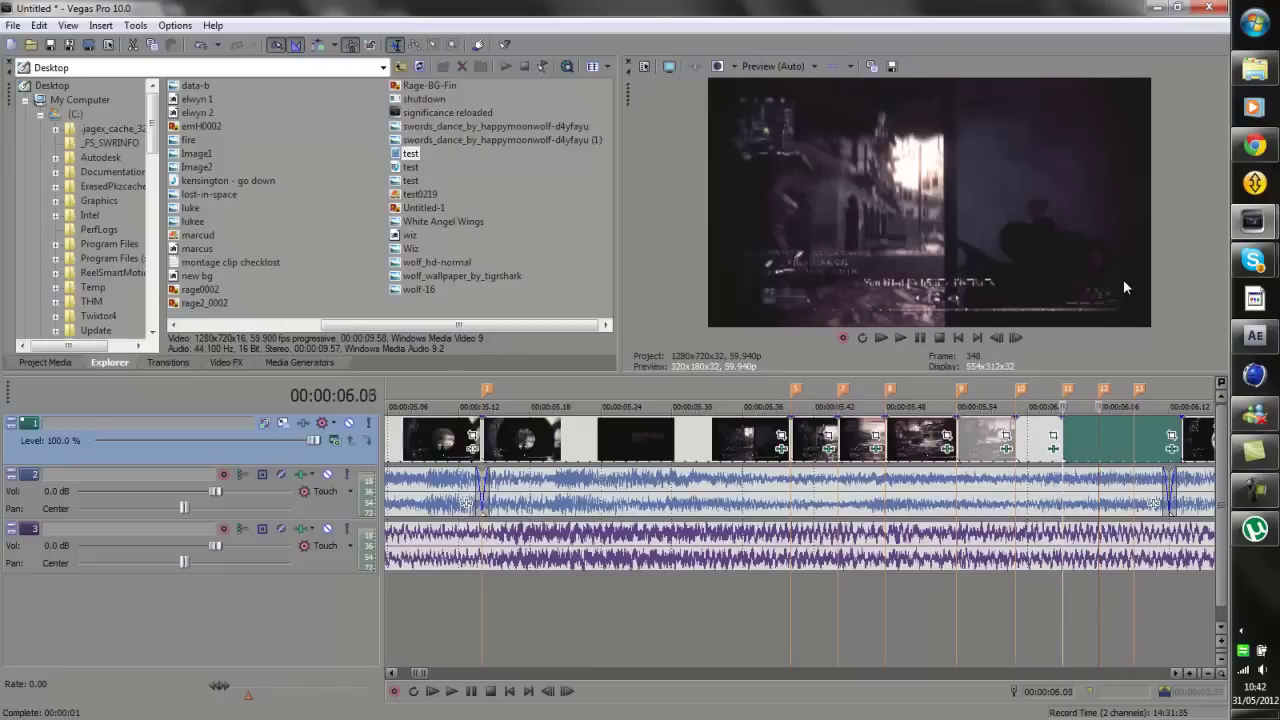
key(s)
Try lowering the opacity of the split piece starting at the 00:00:05.40 marker to about half
click(802, 440)
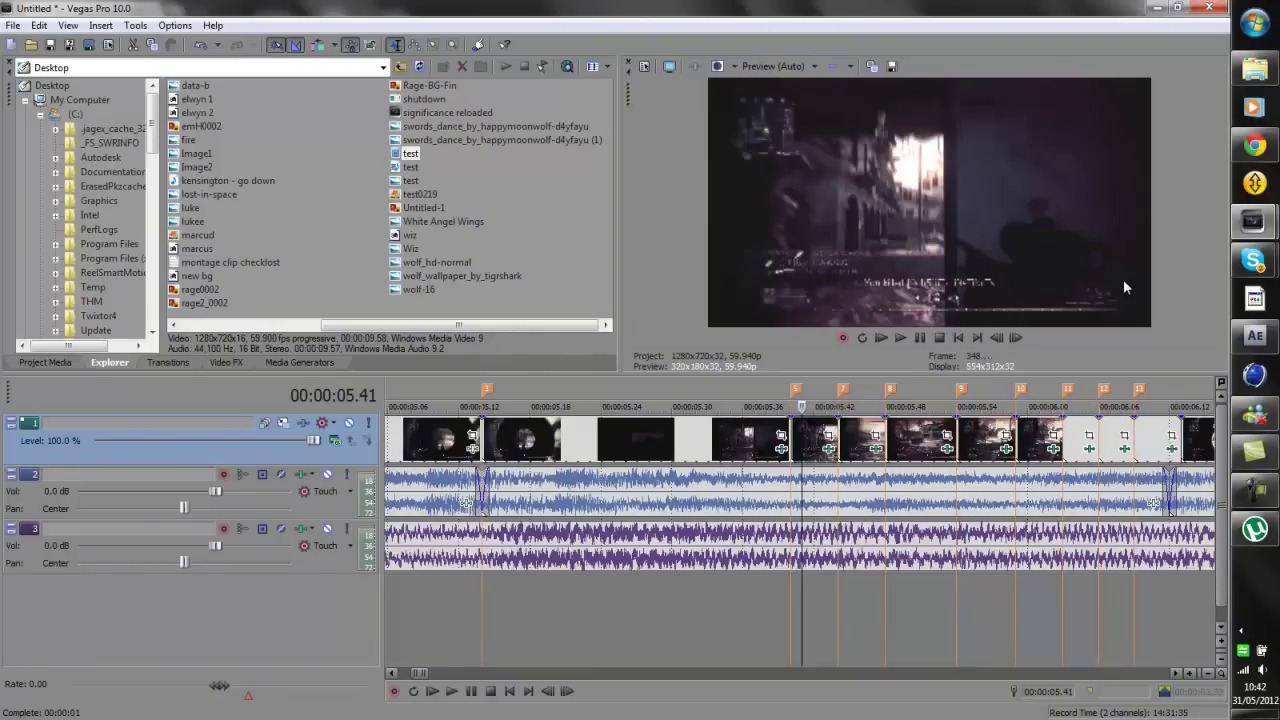
scroll(806, 425, up, 3)
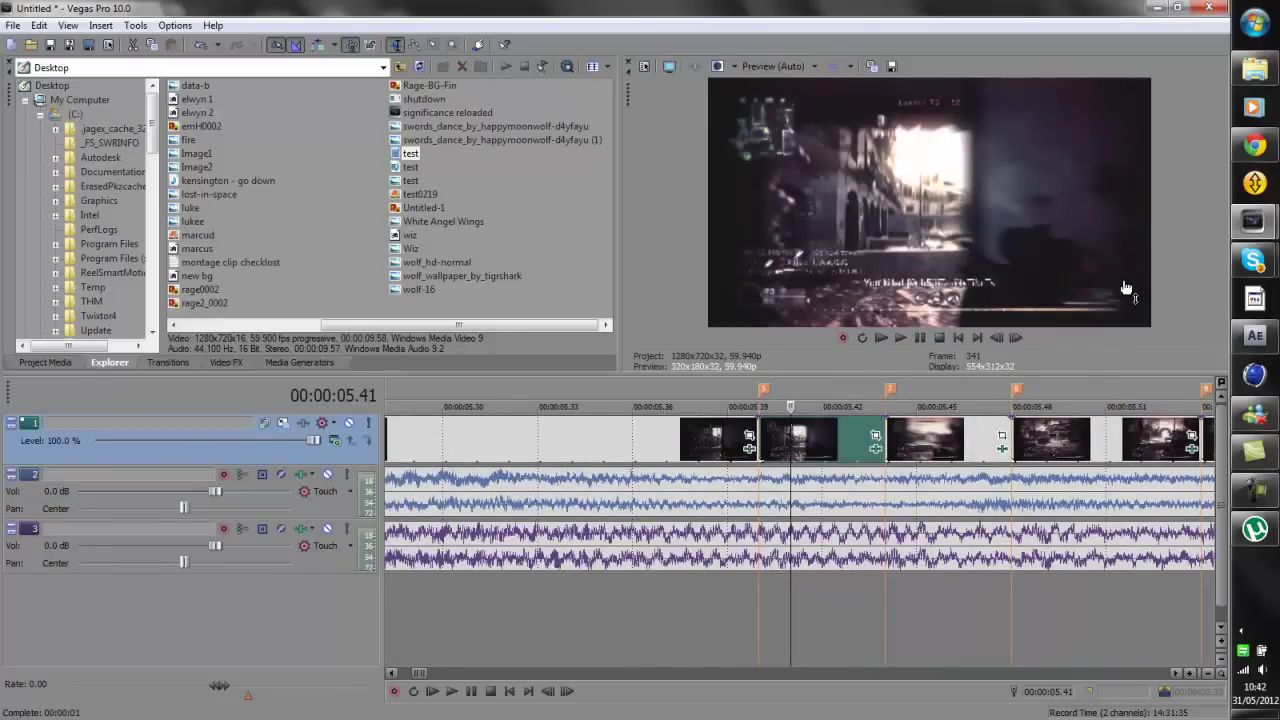
drag(806, 418, 806, 440)
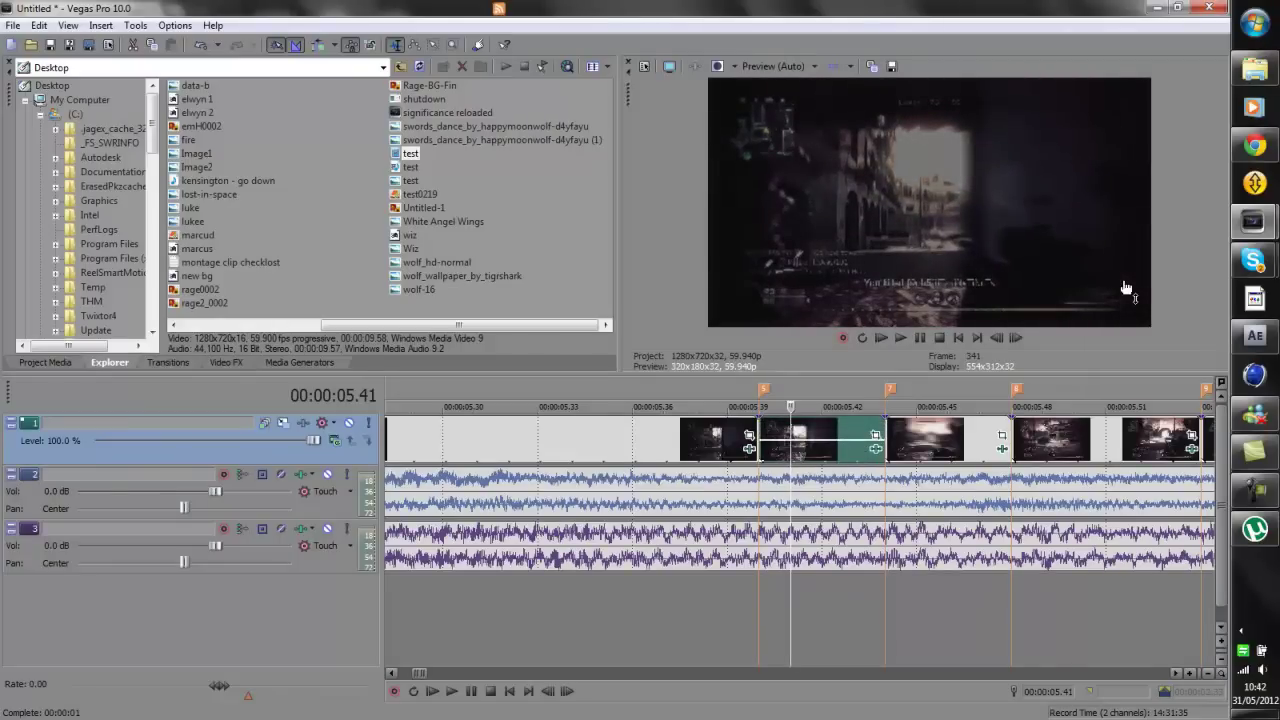
scroll(806, 440, down, 1)
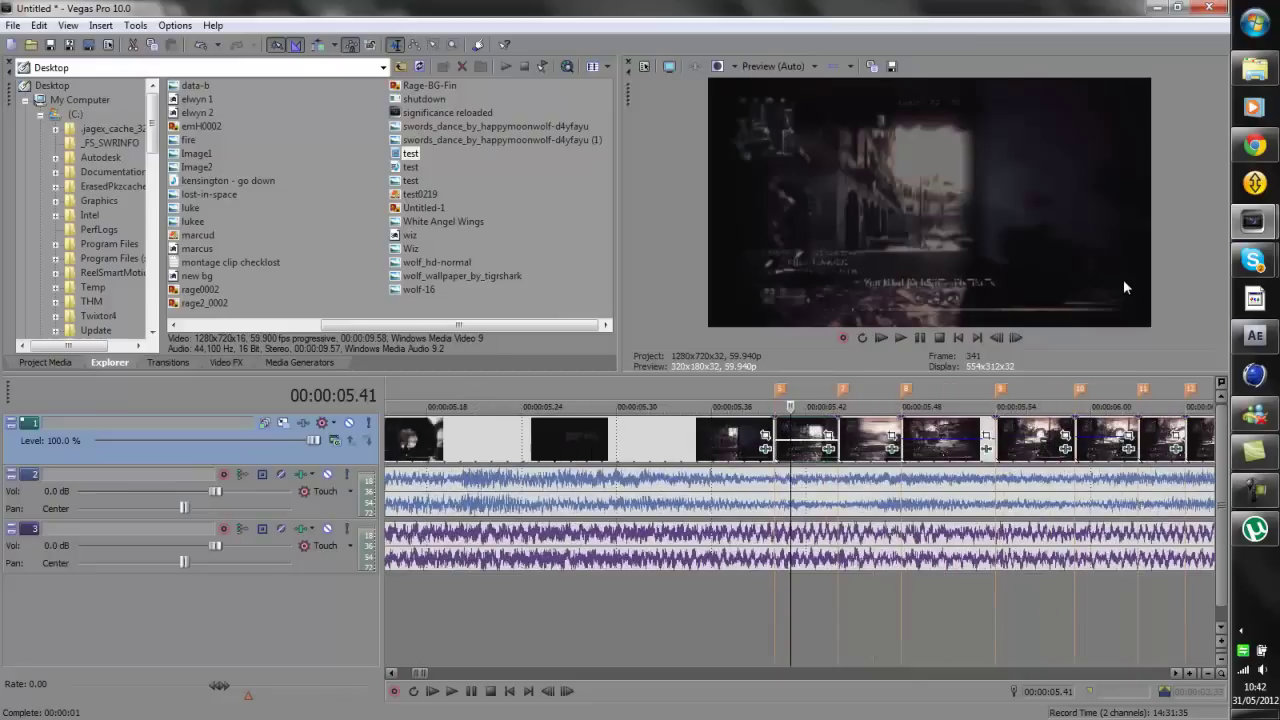
Play back the row of split pieces from 00:00:05.38 to check the flicker against the music
key(Down)
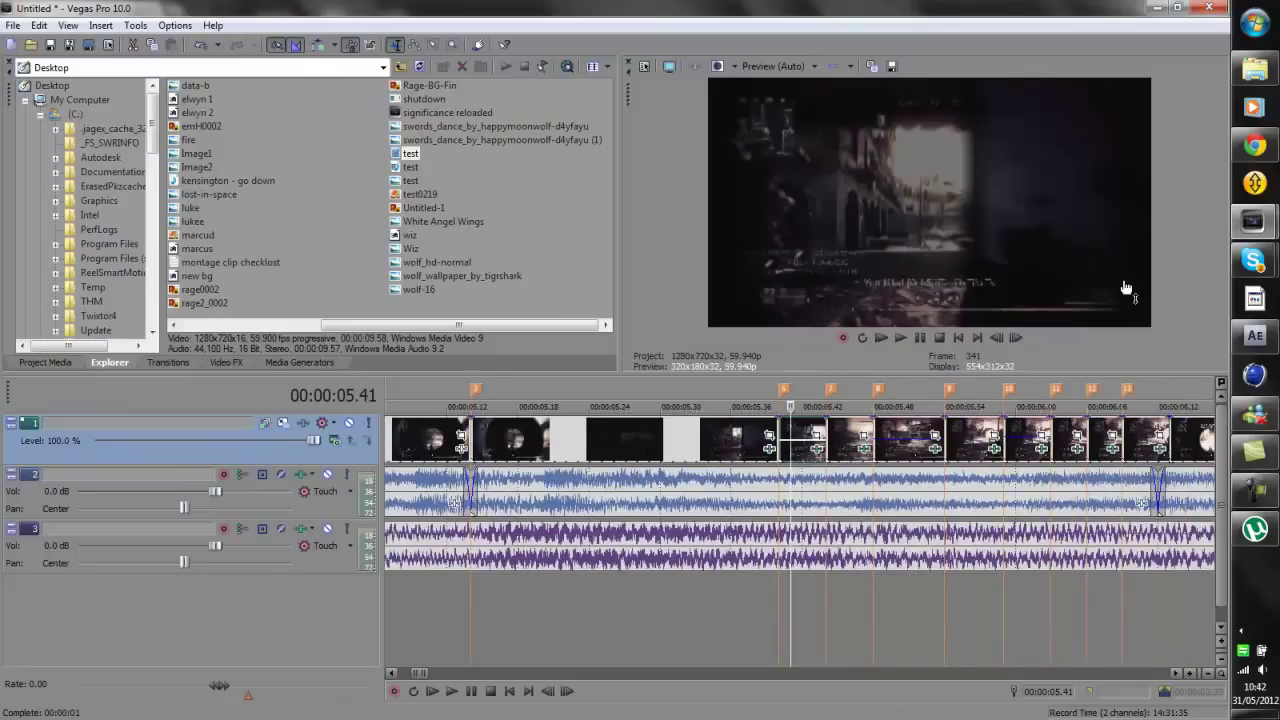
key(Down)
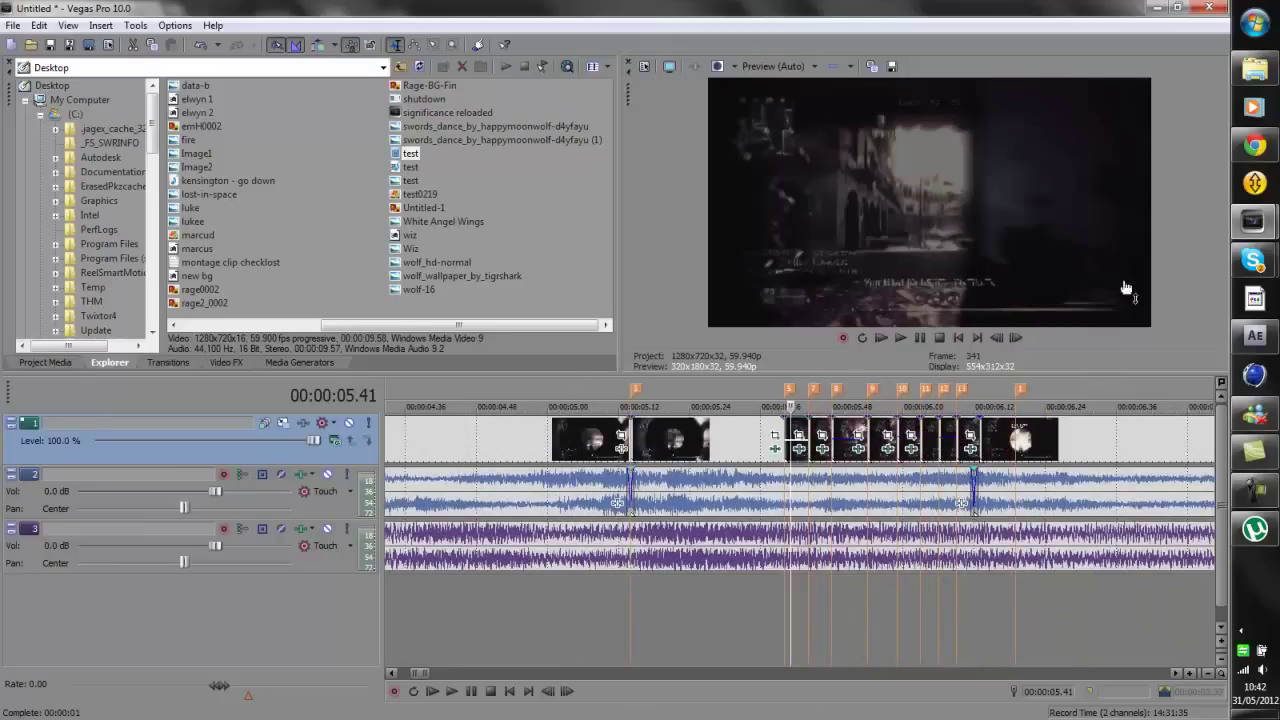
key(Left)
key(Left)
key(Left)
key(space)
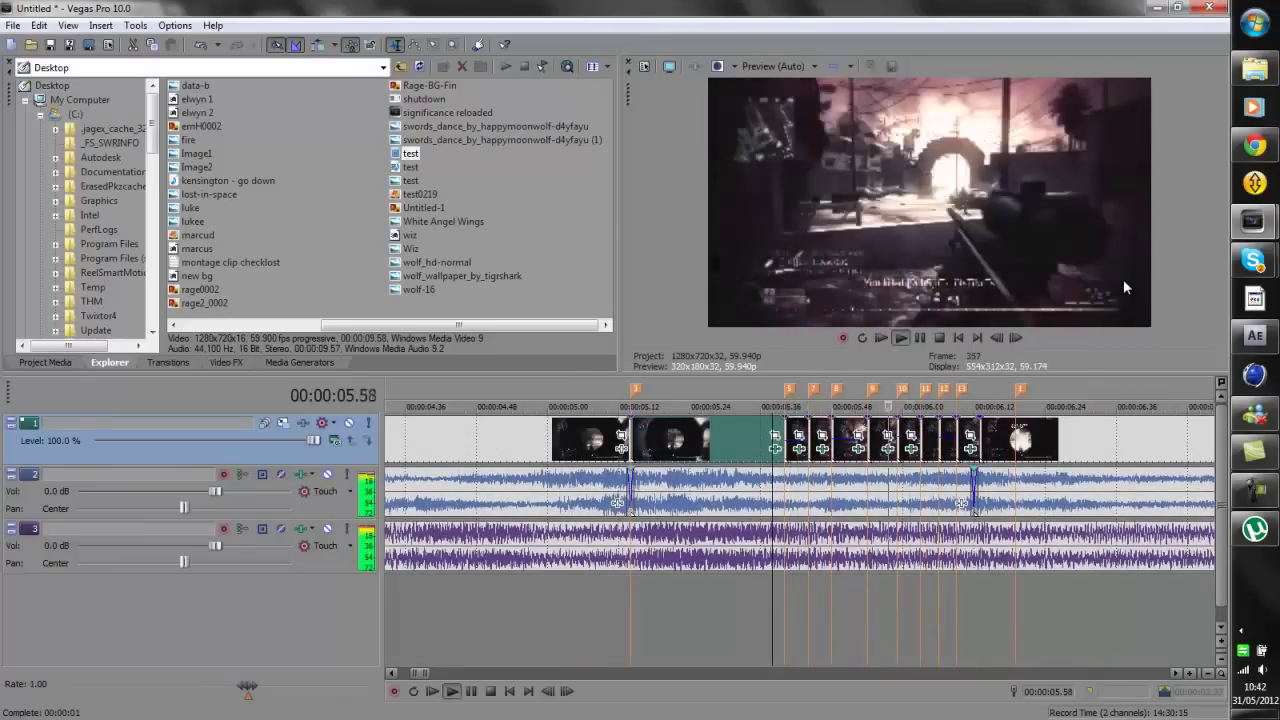
key(space)
key(shift+Right)
key(shift+Left)
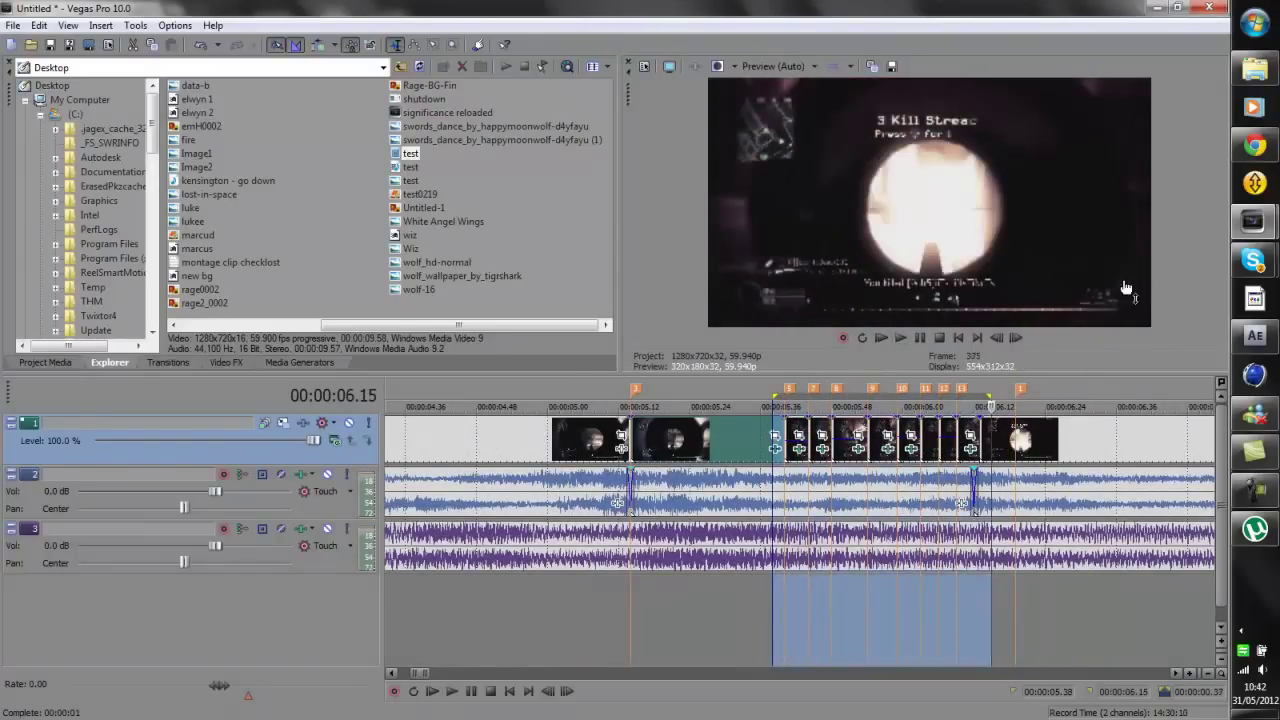
key(shift+End)
drag(767, 408, 998, 408)
key(shift+End)
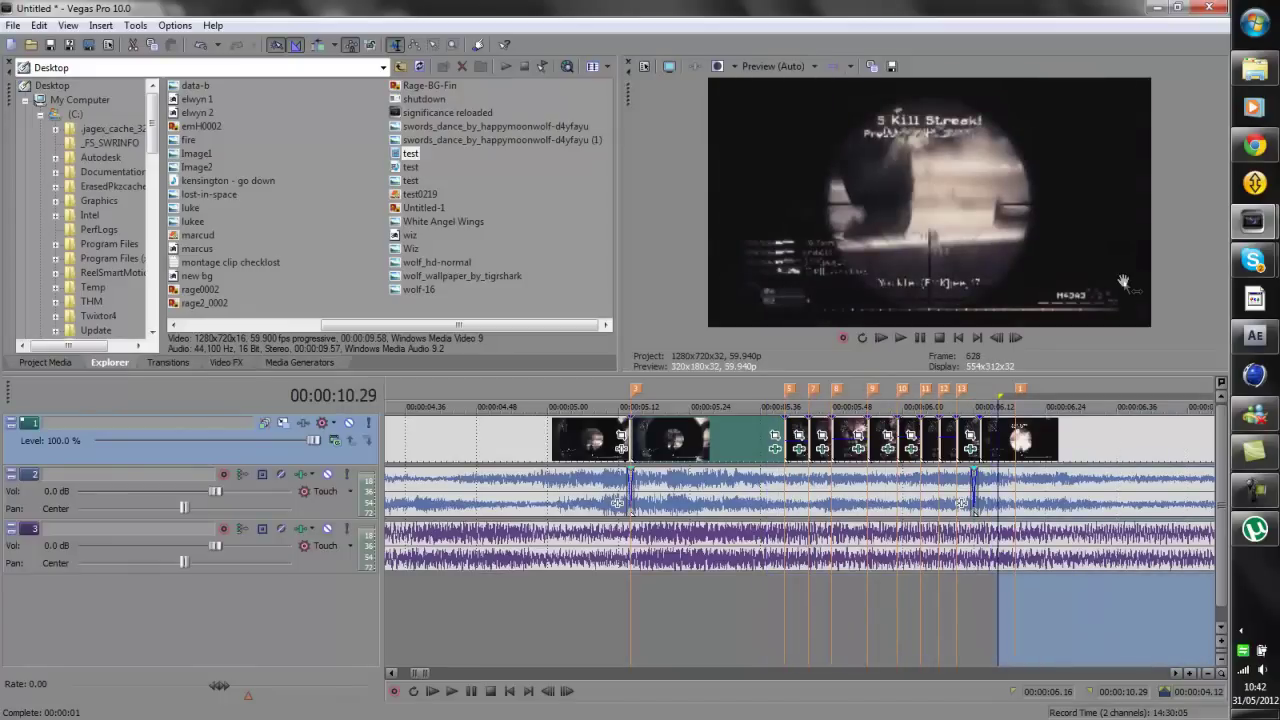
click(749, 408)
Set the preview quality to Best (Full) and mark a loop region from 00:00:05.37 to 00:00:06.14 over the split pieces
click(778, 66)
mouse_move(770, 134)
click(858, 149)
drag(767, 408, 986, 408)
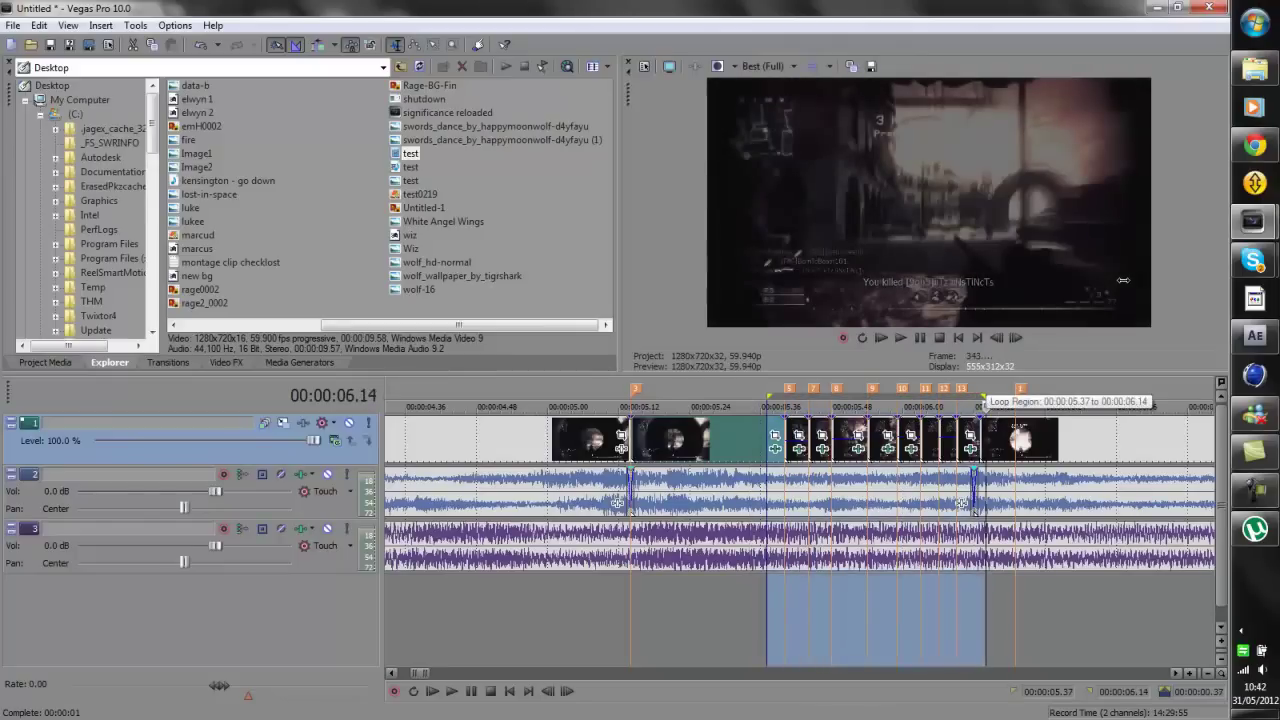
Play back the split pieces at Best quality, from the loop region start and again from 00:00:05.22
key(space)
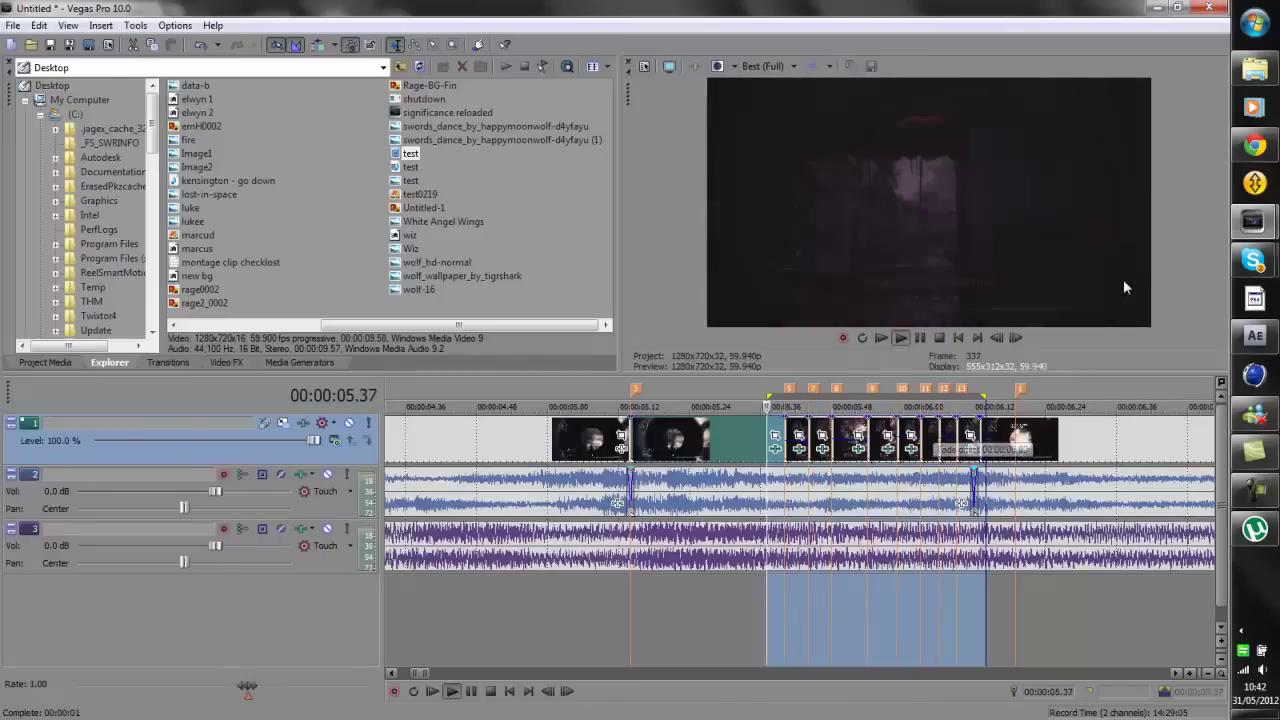
key(space)
key(space)
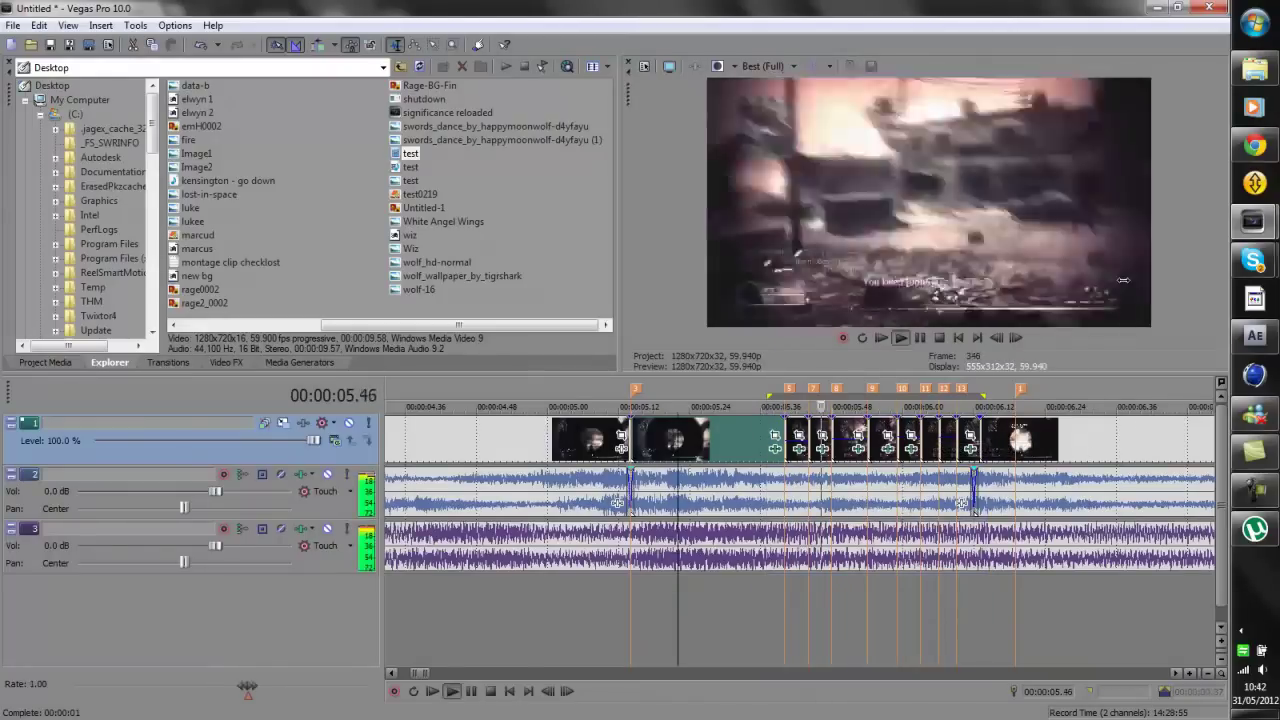
key(space)
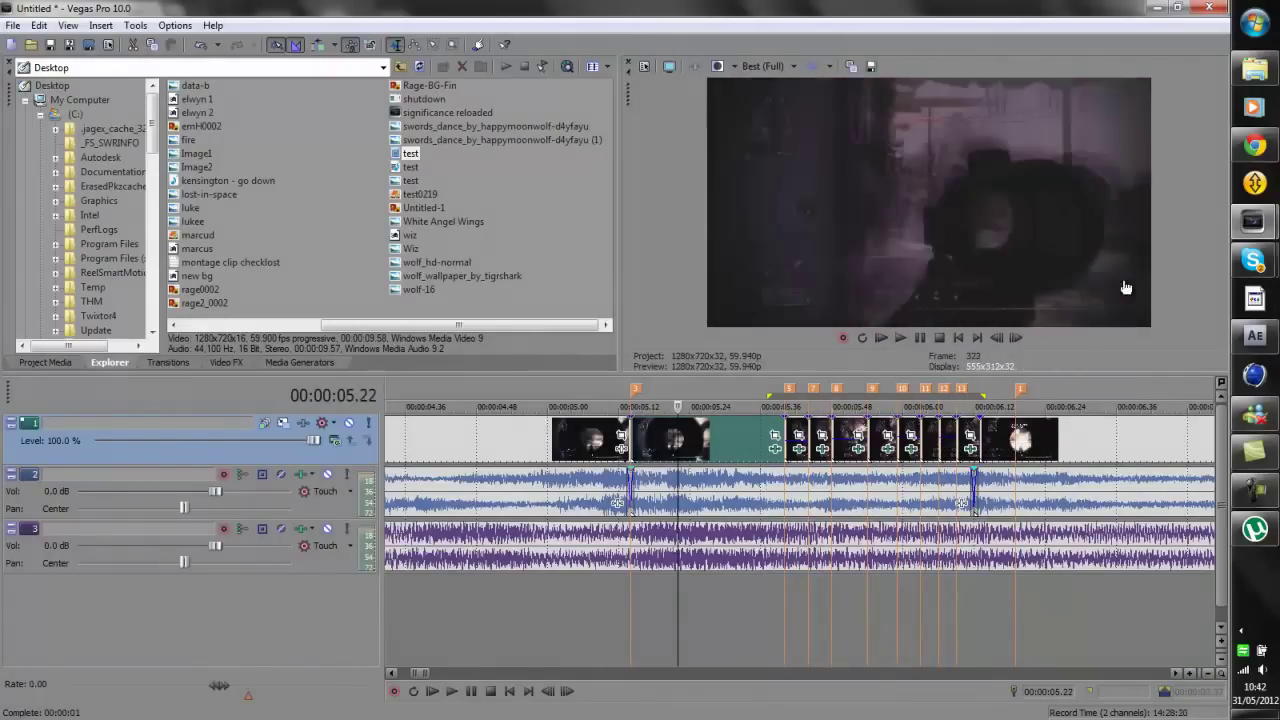
Set the preview quality to Preview (Auto) and go to the frame at 00:00:05.41 in the first split piece
click(793, 66)
mouse_move(780, 98)
click(860, 100)
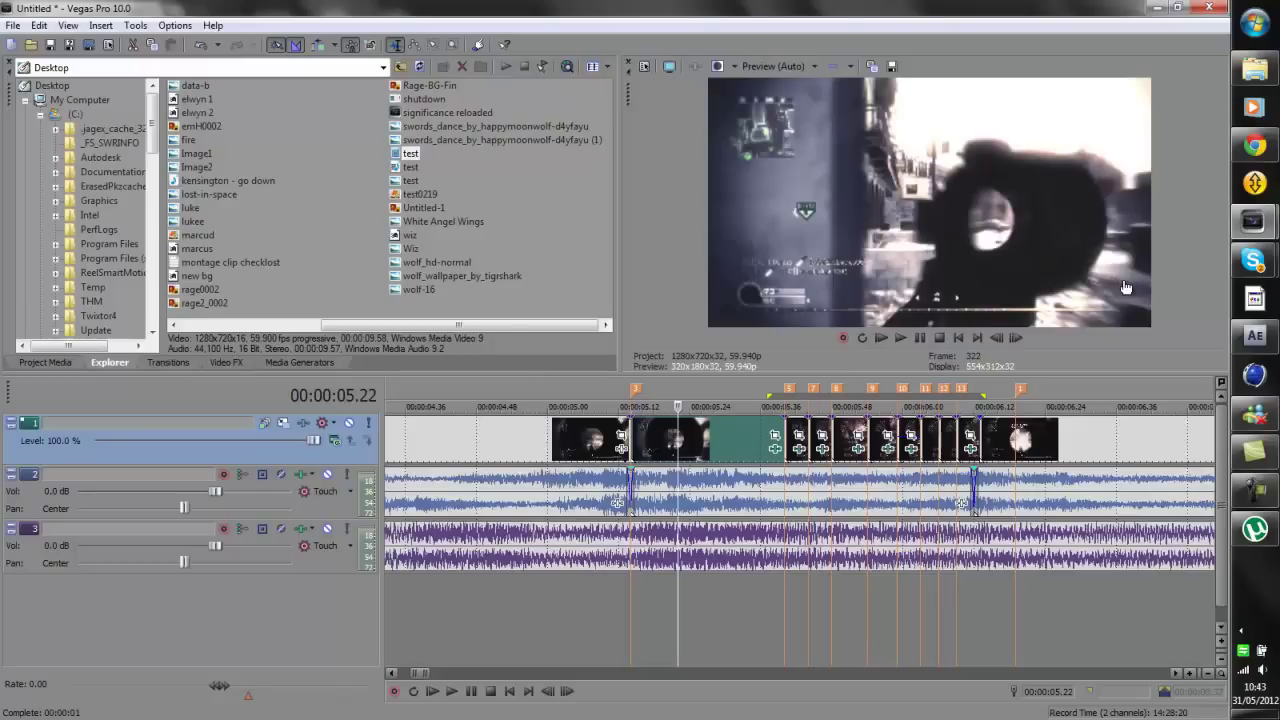
key(Up)
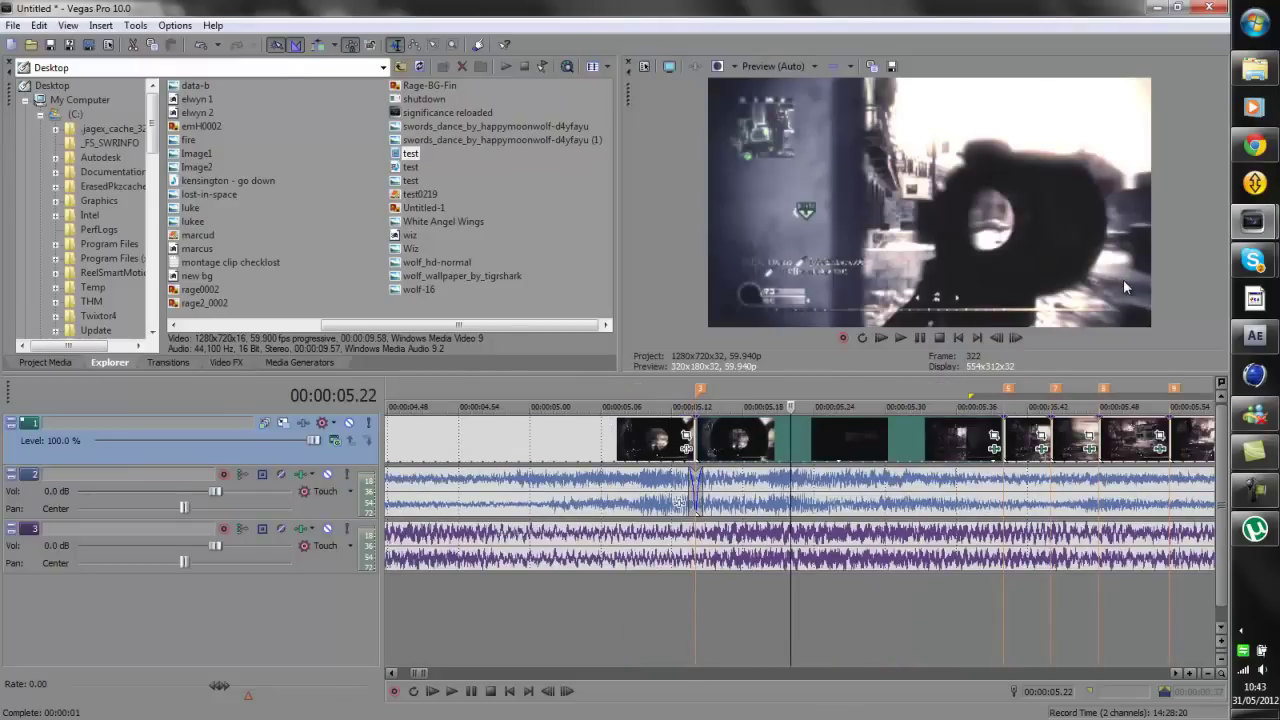
key(Right)
key(Right)
key(Right)
key(Right)
key(Right)
key(Right)
key(Right)
key(Right)
key(Right)
key(Right)
key(Right)
key(Right)
key(Down)
key(Right)
key(Right)
key(Right)
key(Right)
key(Right)
key(Right)
key(Right)
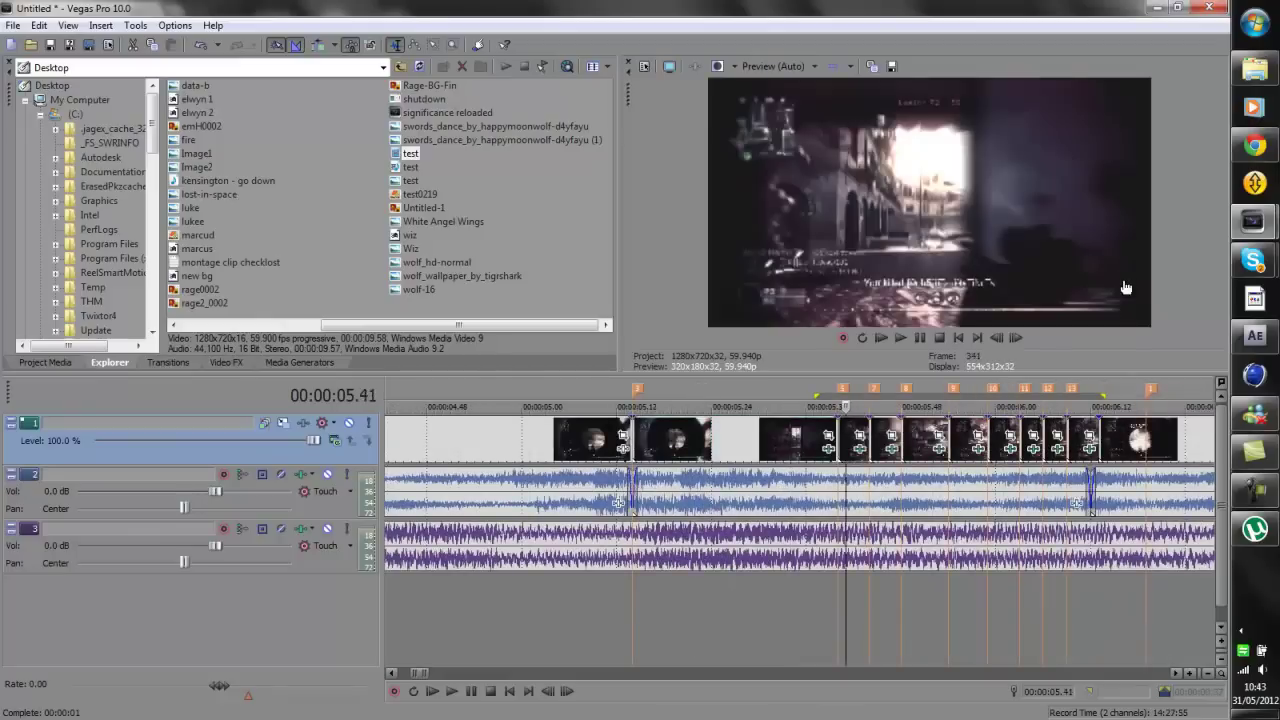
Try a Levels Input end of 0.397 on the split piece starting at 00:00:05.40, undo it and close the effect settings
click(860, 449)
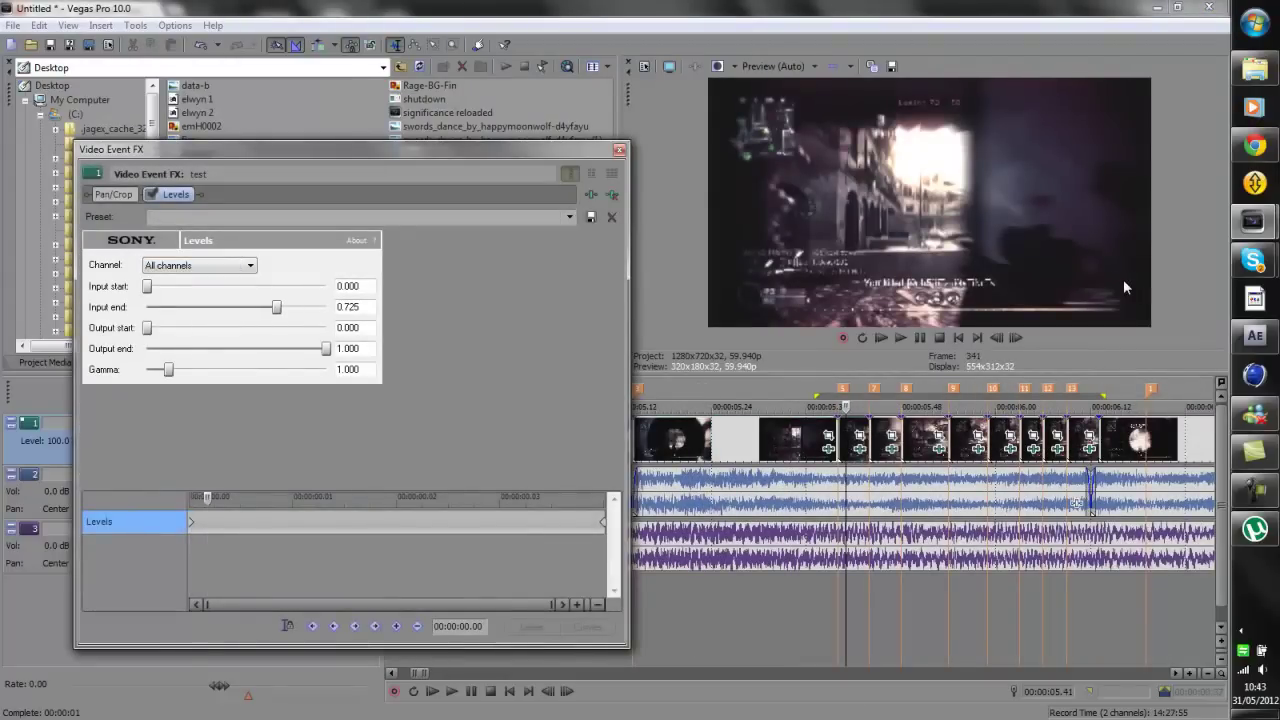
drag(276, 307, 217, 307)
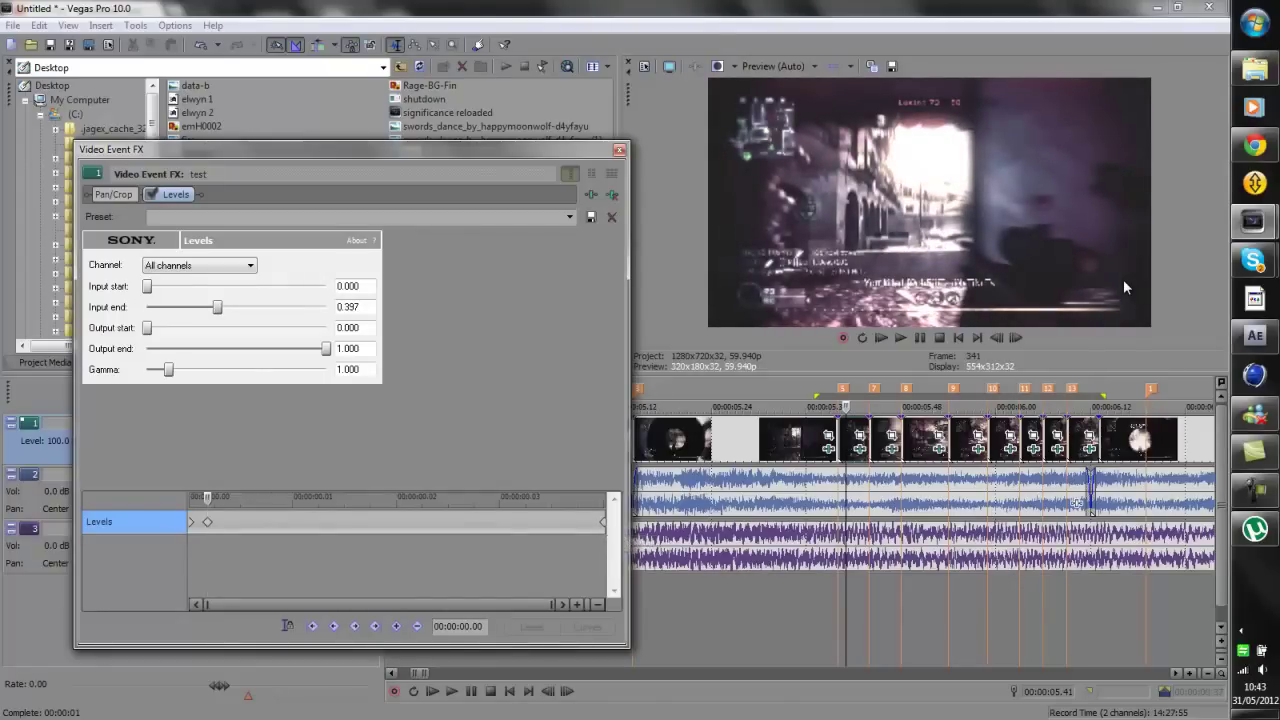
key(ctrl+z)
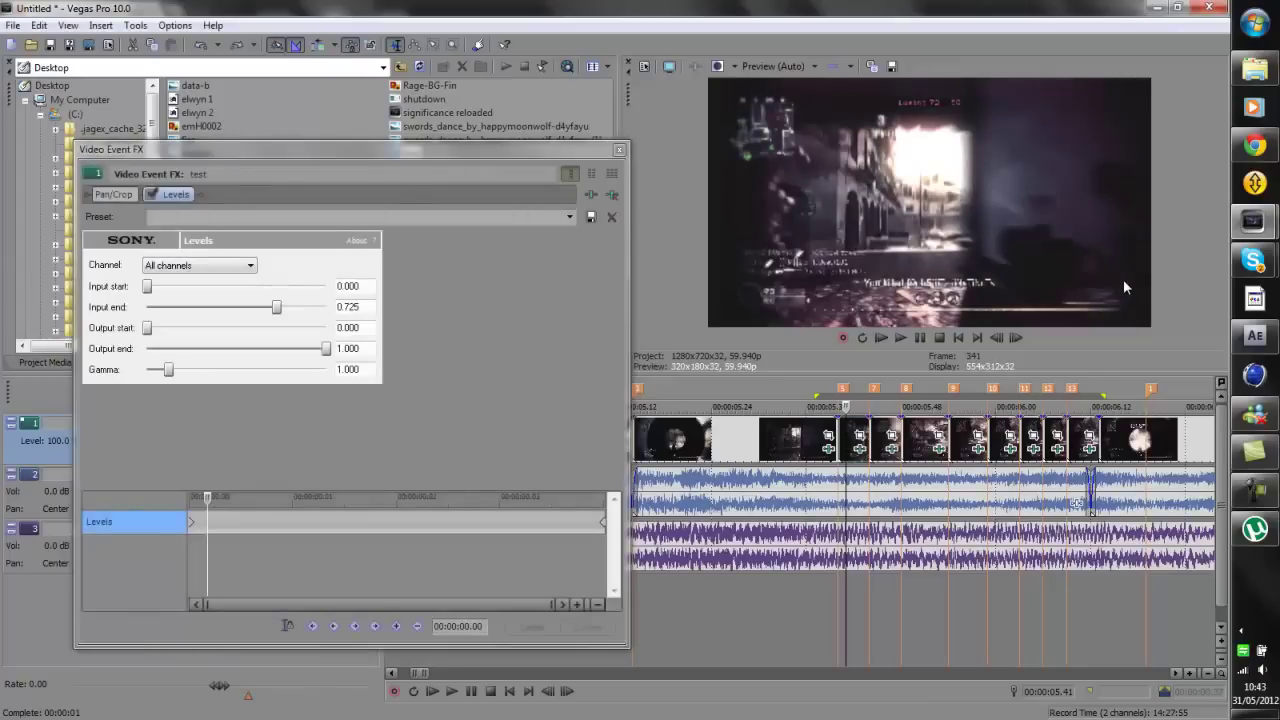
click(619, 150)
Lower the opacity of the split piece starting at 00:00:05.40 by about a third and play it back
key(Up)
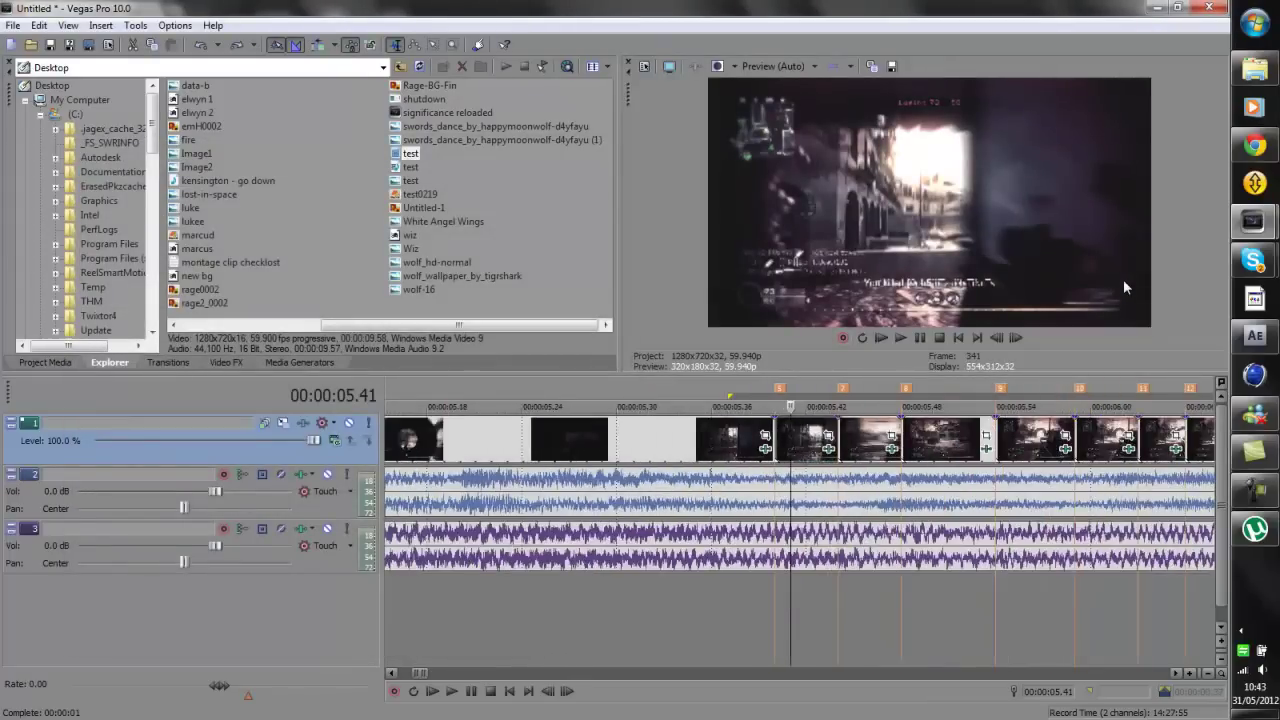
drag(808, 419, 808, 432)
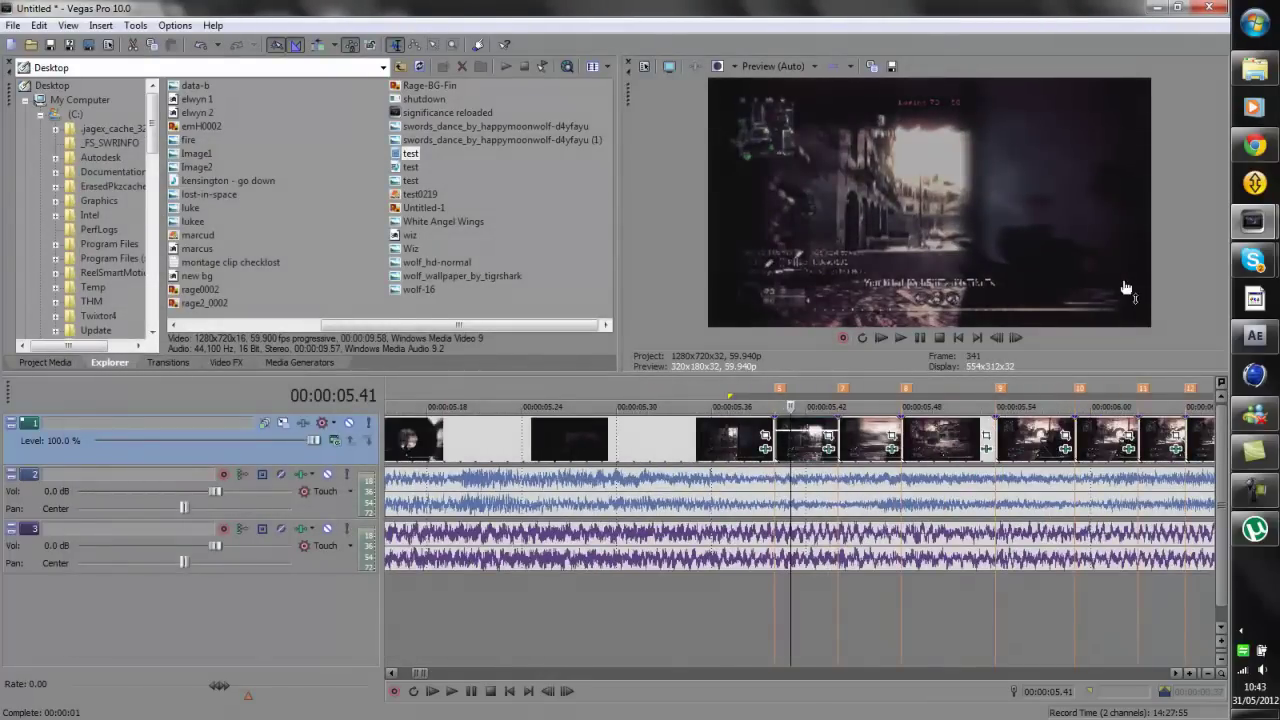
key(Down)
key(space)
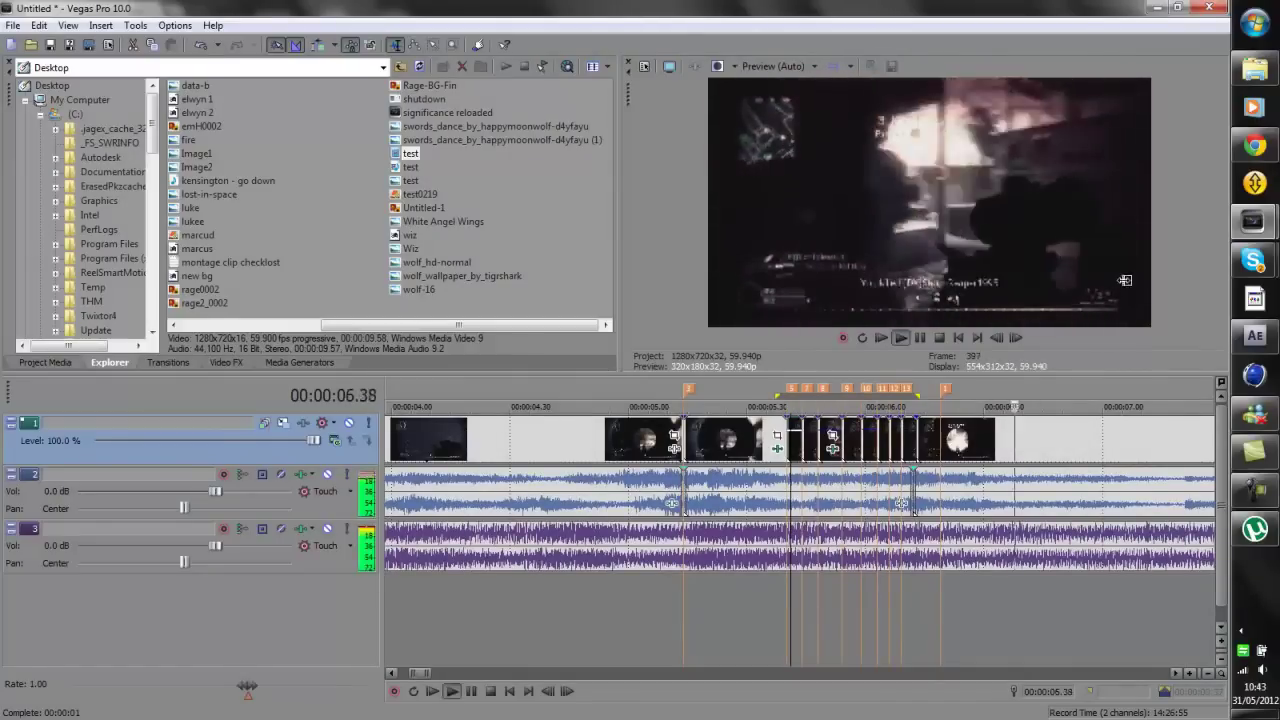
key(space)
Split the video event at the 00:00:06.19 marker and four more times, a few frames apart, up to 00:00:06.38
click(940, 440)
key(space)
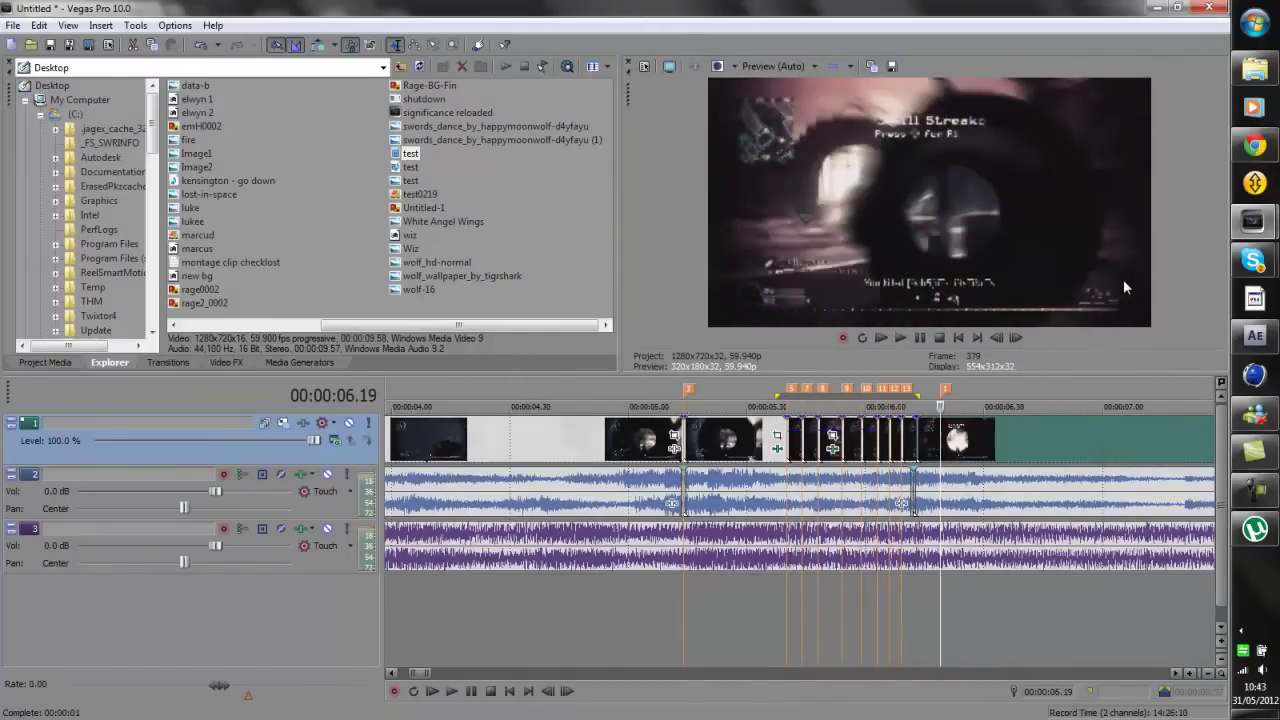
key(Up)
key(space)
key(space)
key(s)
key(Right)
key(Right)
key(Right)
key(Right)
key(s)
key(Right)
key(Right)
key(Right)
key(Right)
key(Right)
key(Right)
key(Right)
key(Right)
key(s)
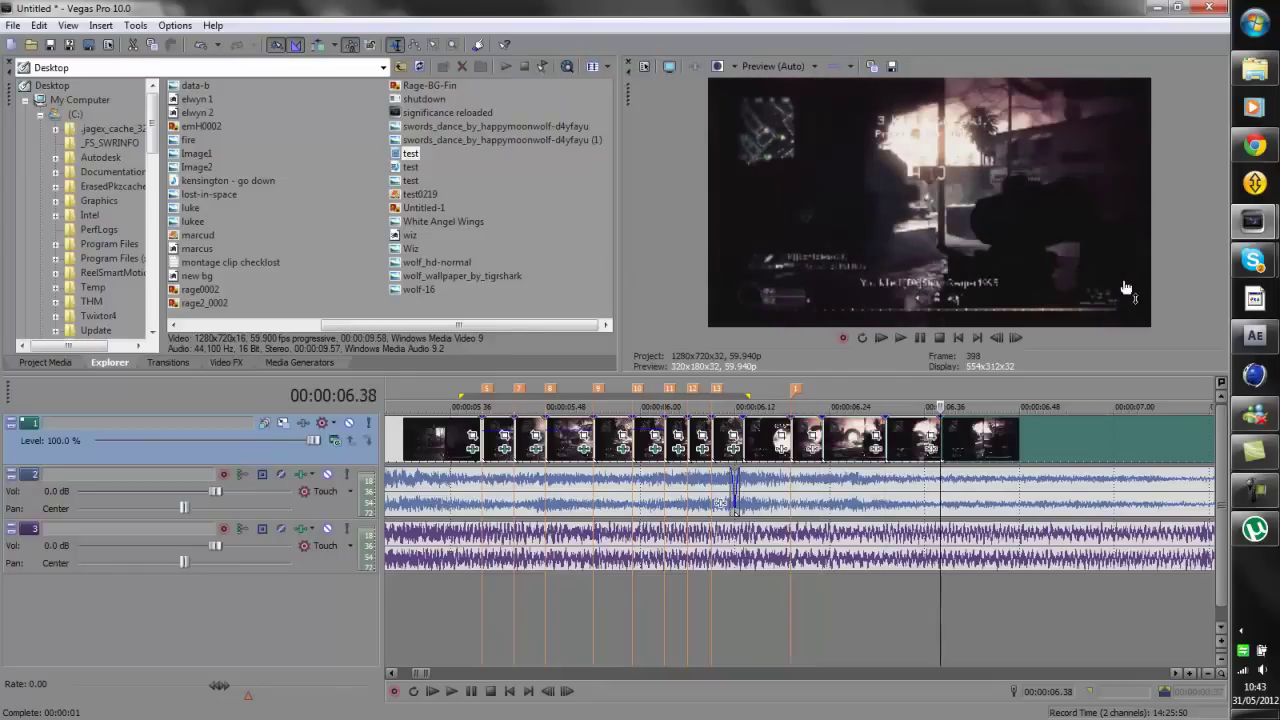
Lower the opacity of the split piece starting at 00:00:06.27 and play the edit back from 00:00:05.36
key(space)
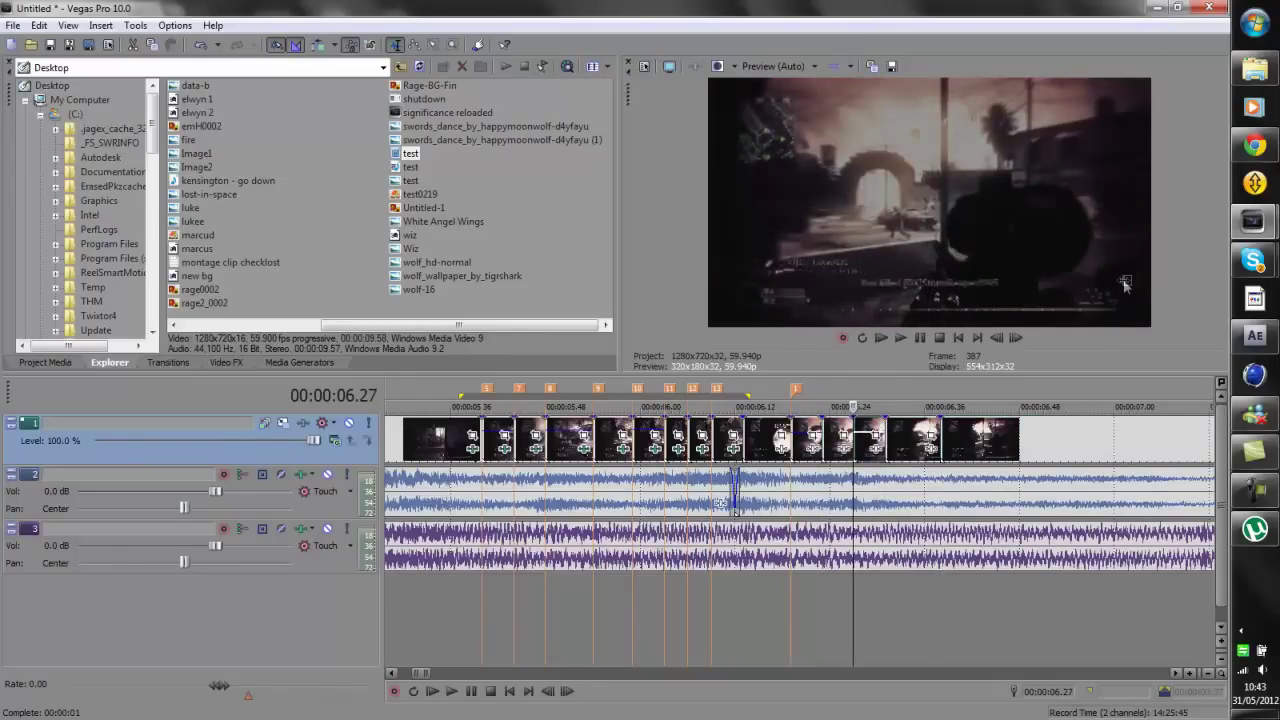
key(space)
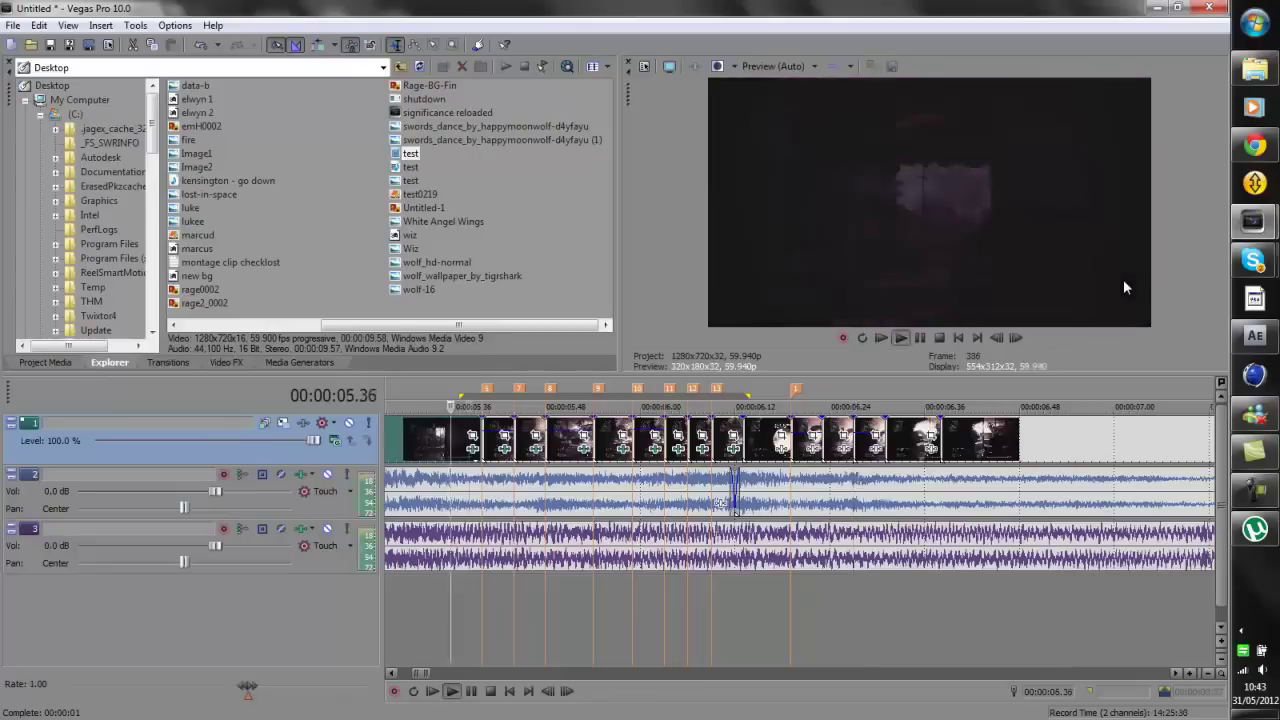
key(space)
key(space)
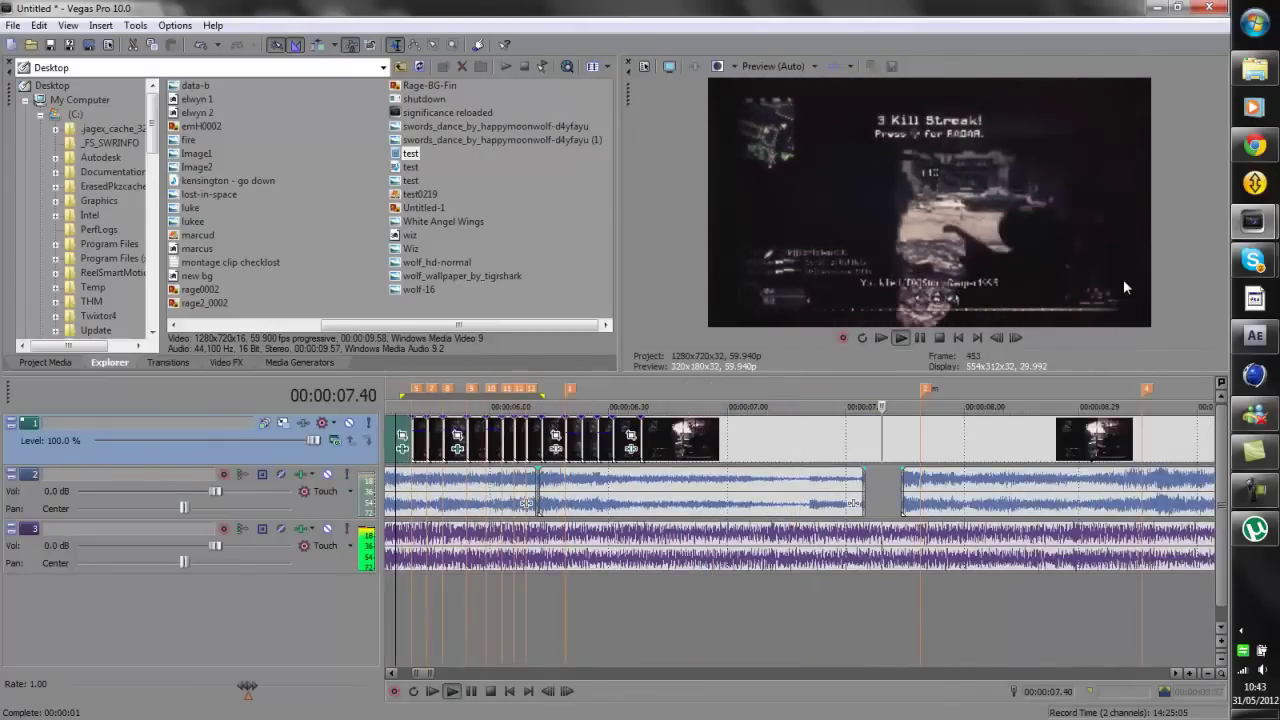
Play the edit back to find the next beat and split the video event at 00:00:07.10
key(Return)
key(space)
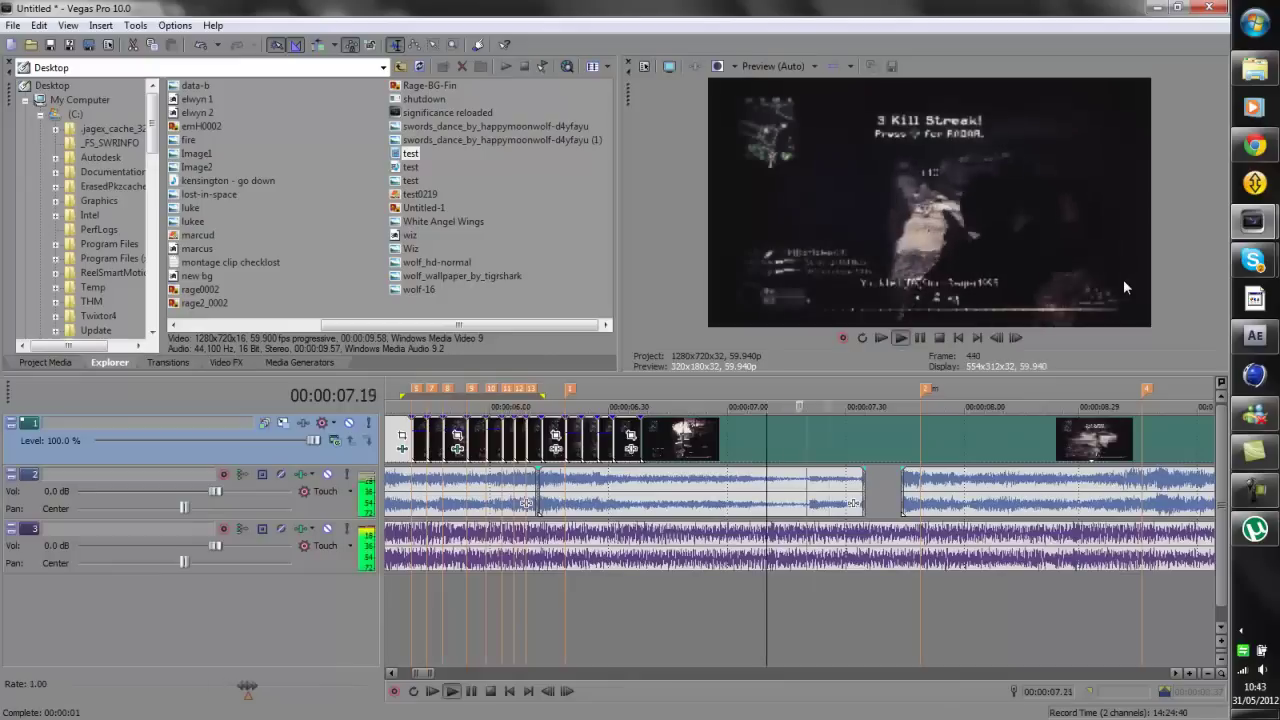
scroll(1124, 287, up, 1)
key(space)
key(space)
key(space)
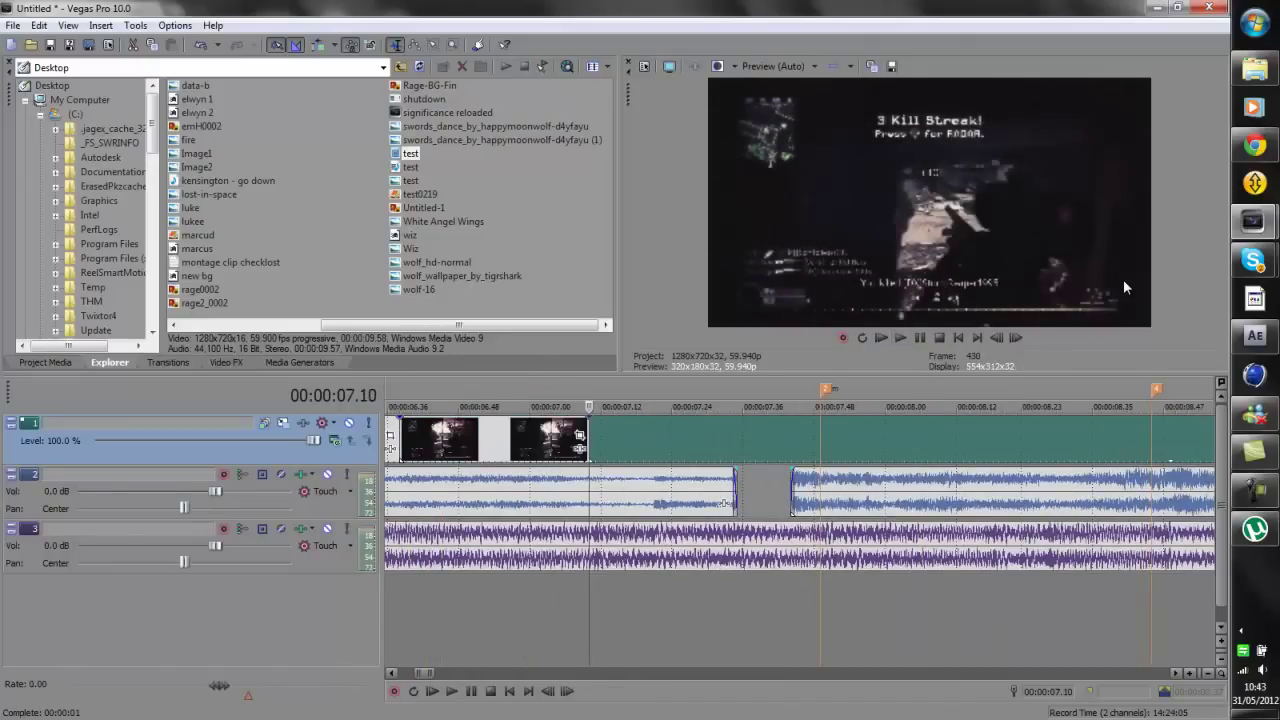
Split the video event repeatedly, a few frames apart, from 00:00:07.14 up to 00:00:07.43
key(Right)
key(Right)
key(Right)
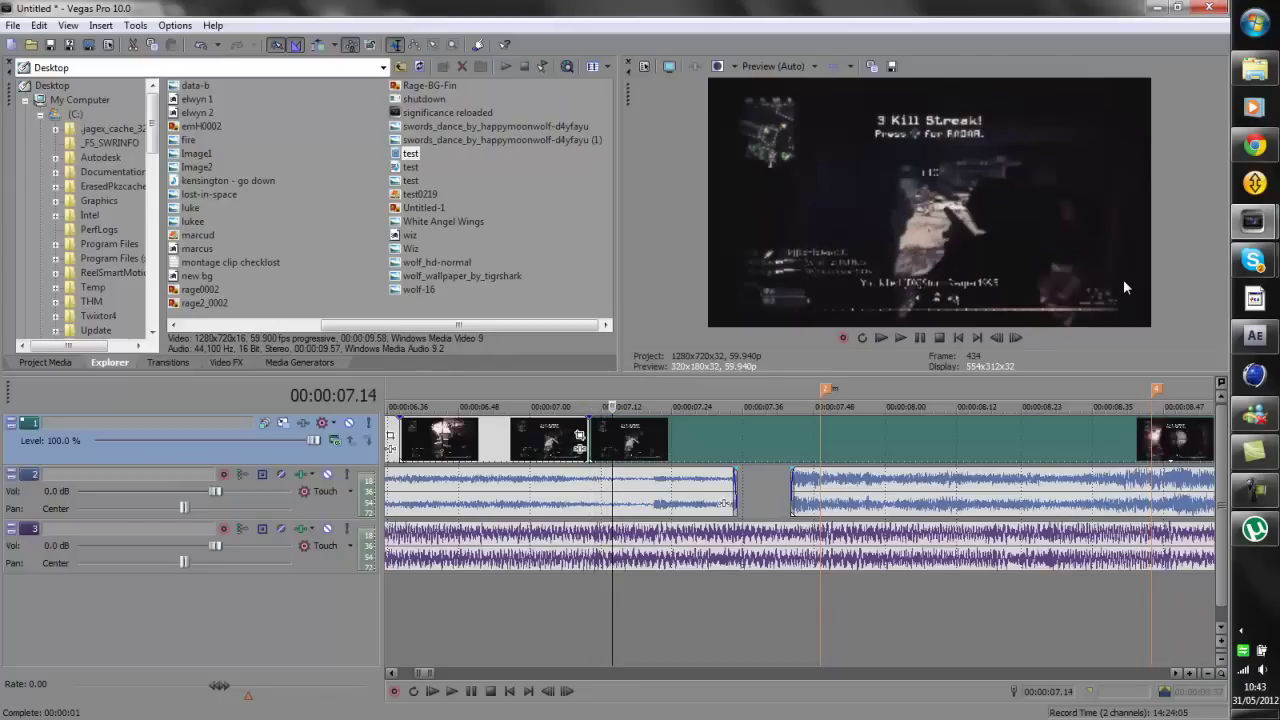
key(s)
key(Right)
key(Right)
key(Right)
key(s)
key(Right)
key(s)
key(Right)
key(Right)
key(Right)
key(Right)
key(s)
key(Right)
key(Right)
key(Right)
key(ctrl+v)
key(ctrl+v)
key(ctrl+v)
key(ctrl+v)
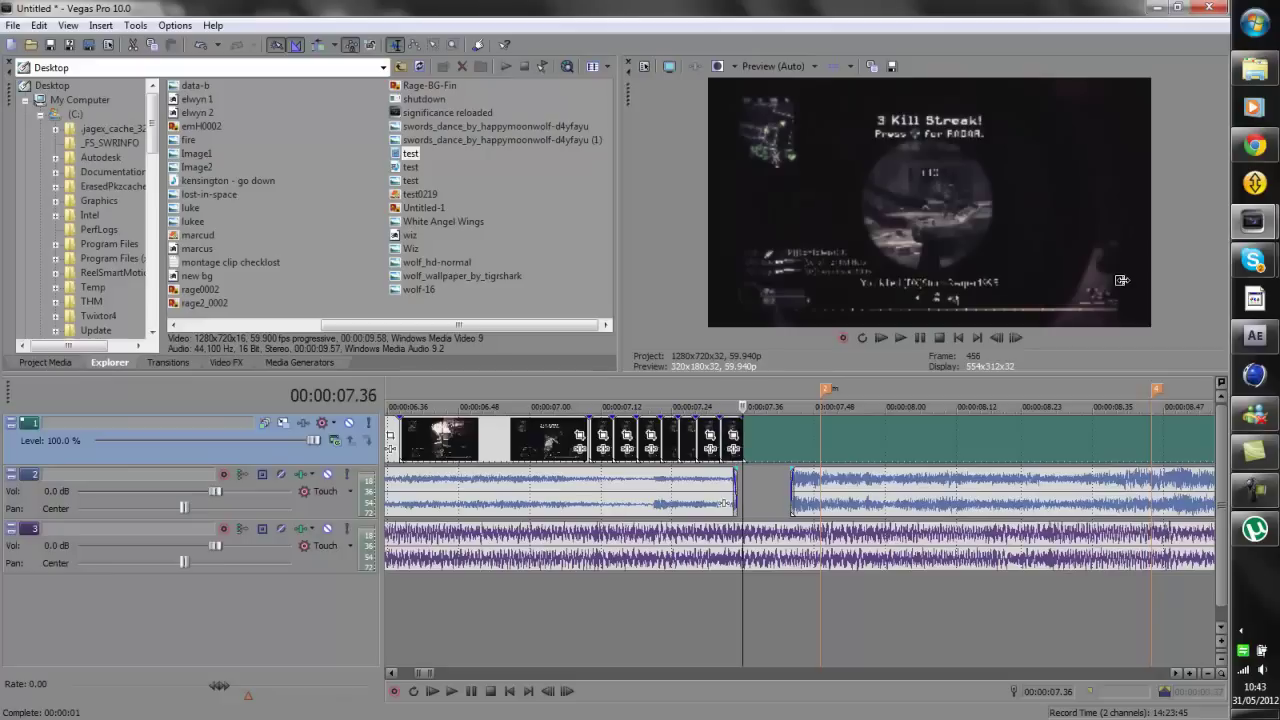
key(ctrl+v)
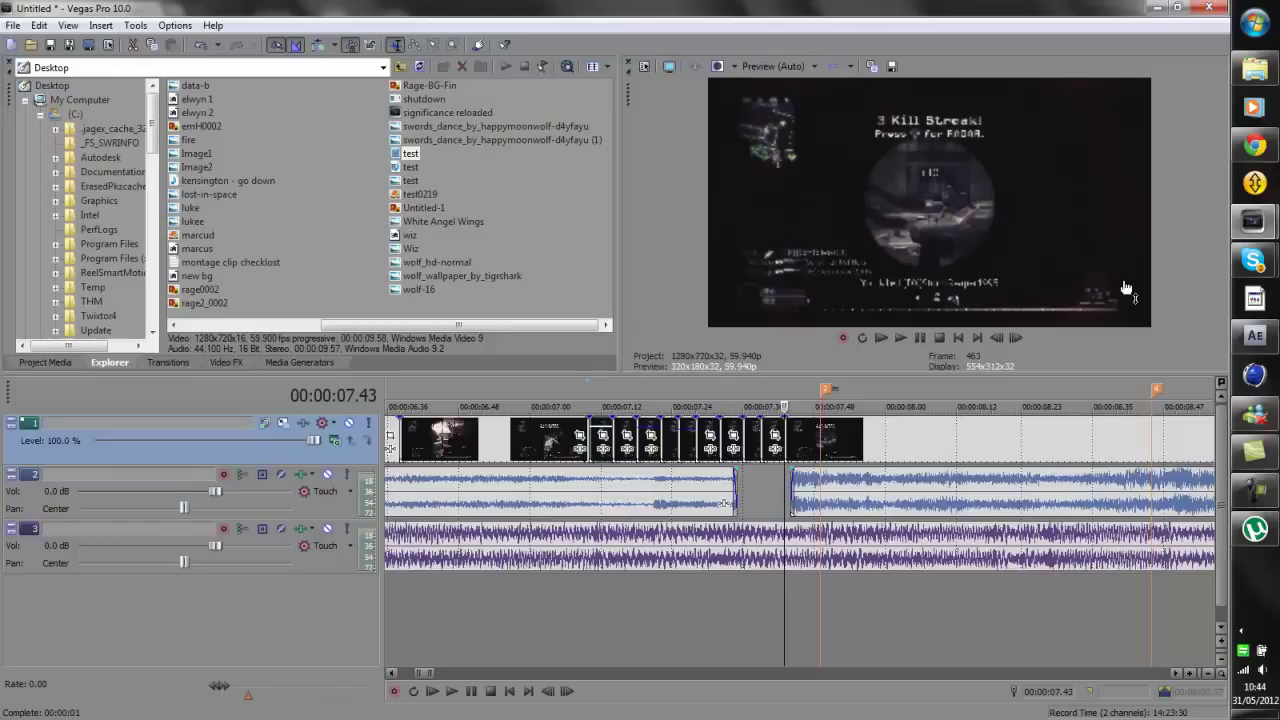
Lower the opacity of every other split piece between 00:00:07.10 and 00:00:07.43 and play the edit back
key(space)
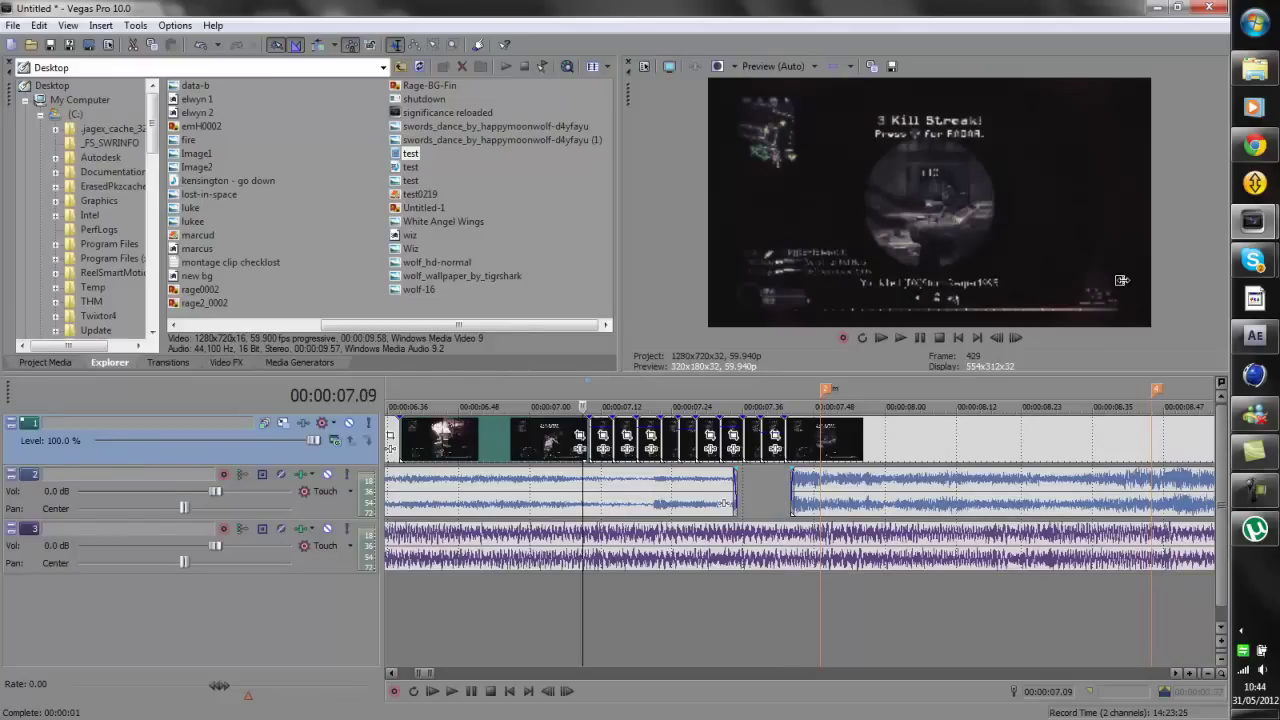
key(space)
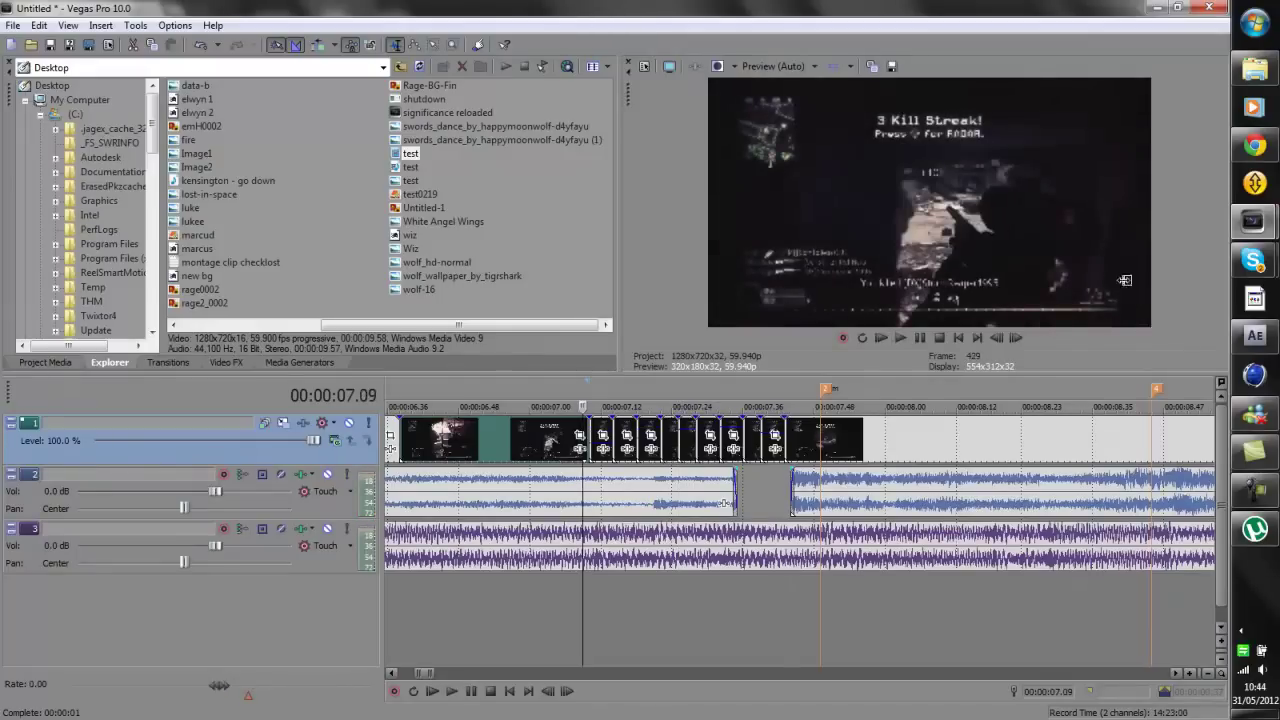
key(space)
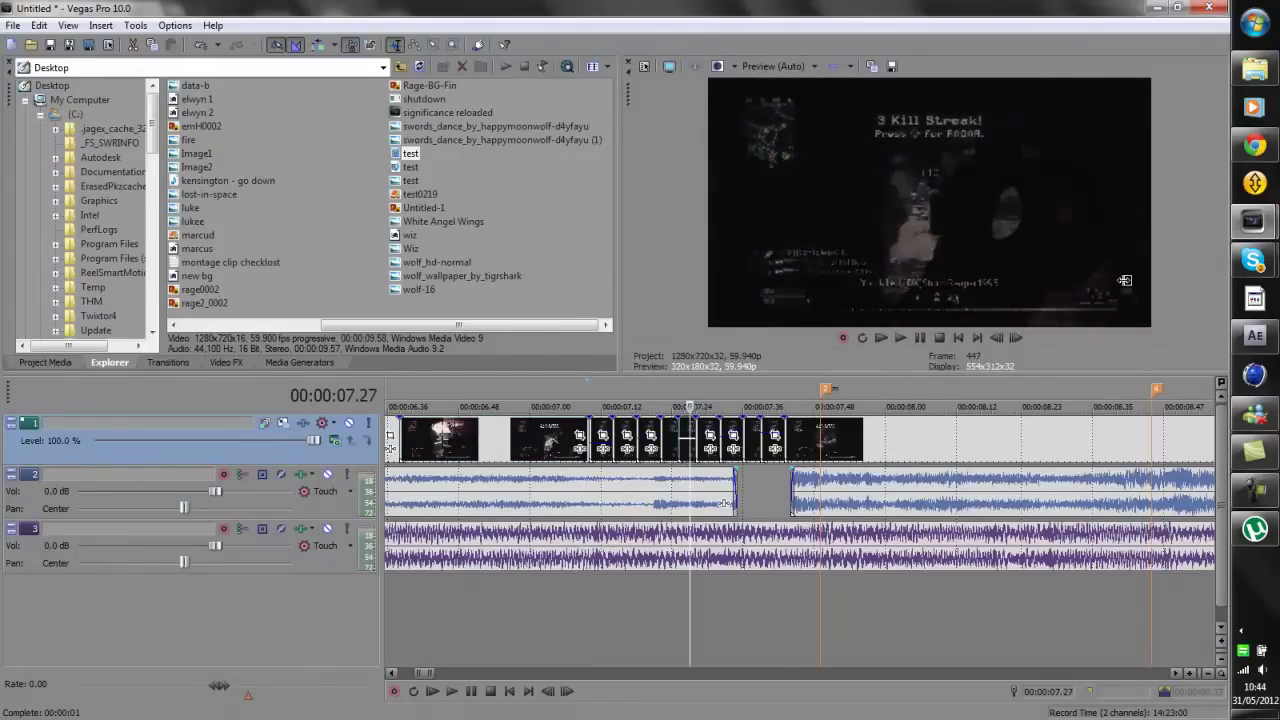
key(space)
key(space)
key(space)
key(space)
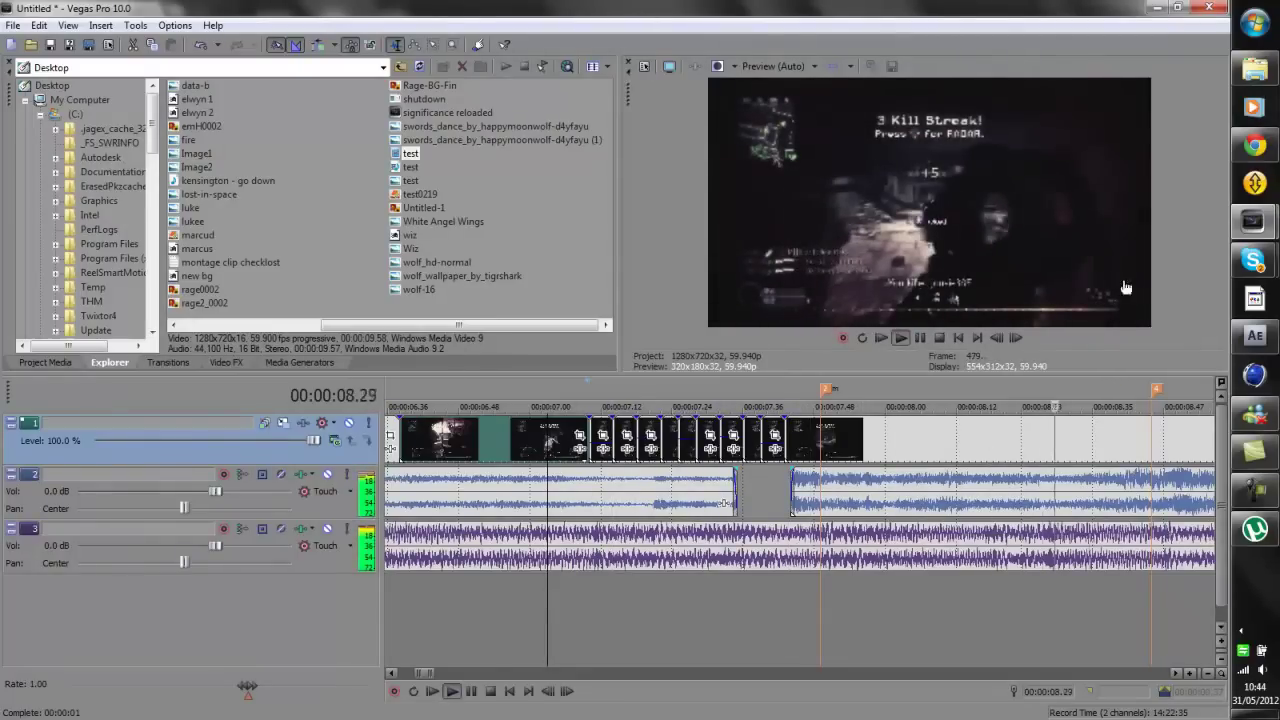
key(space)
key(space)
Split the video event at marker 4 and place the cursor at marker 2
scroll(1124, 287, down, 1)
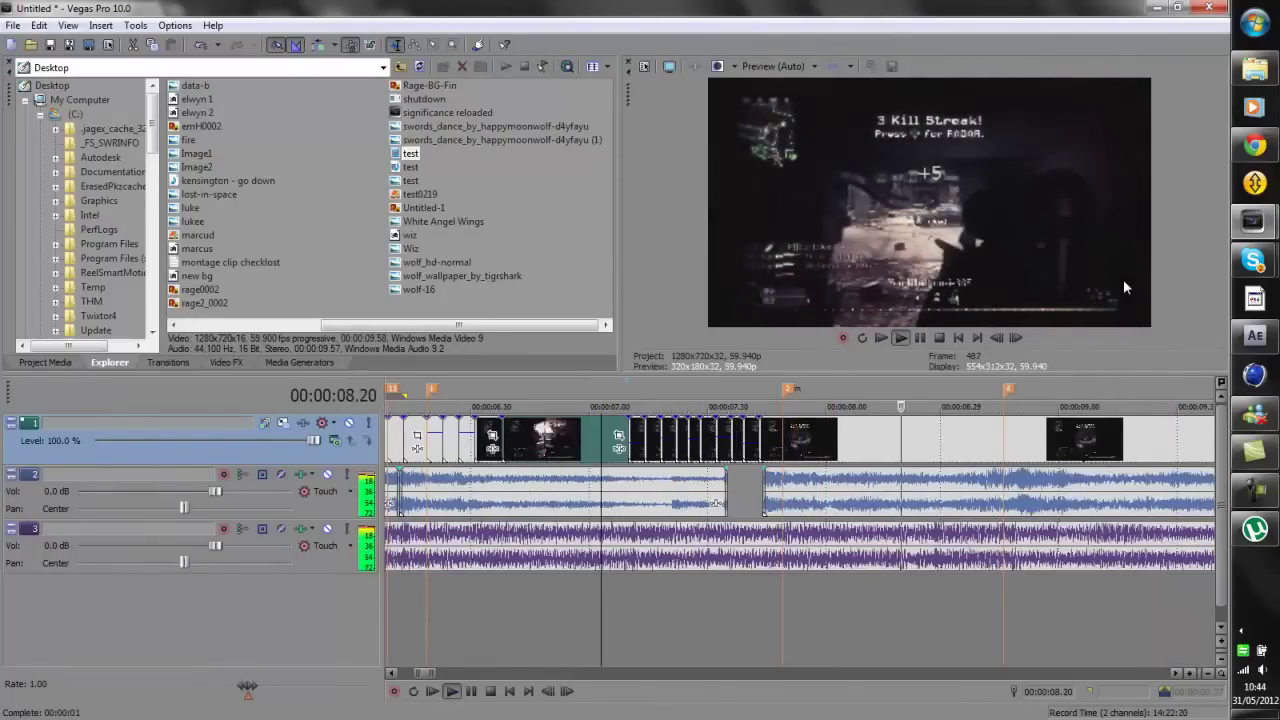
key(space)
key(4)
key(s)
key(2)
key(s)
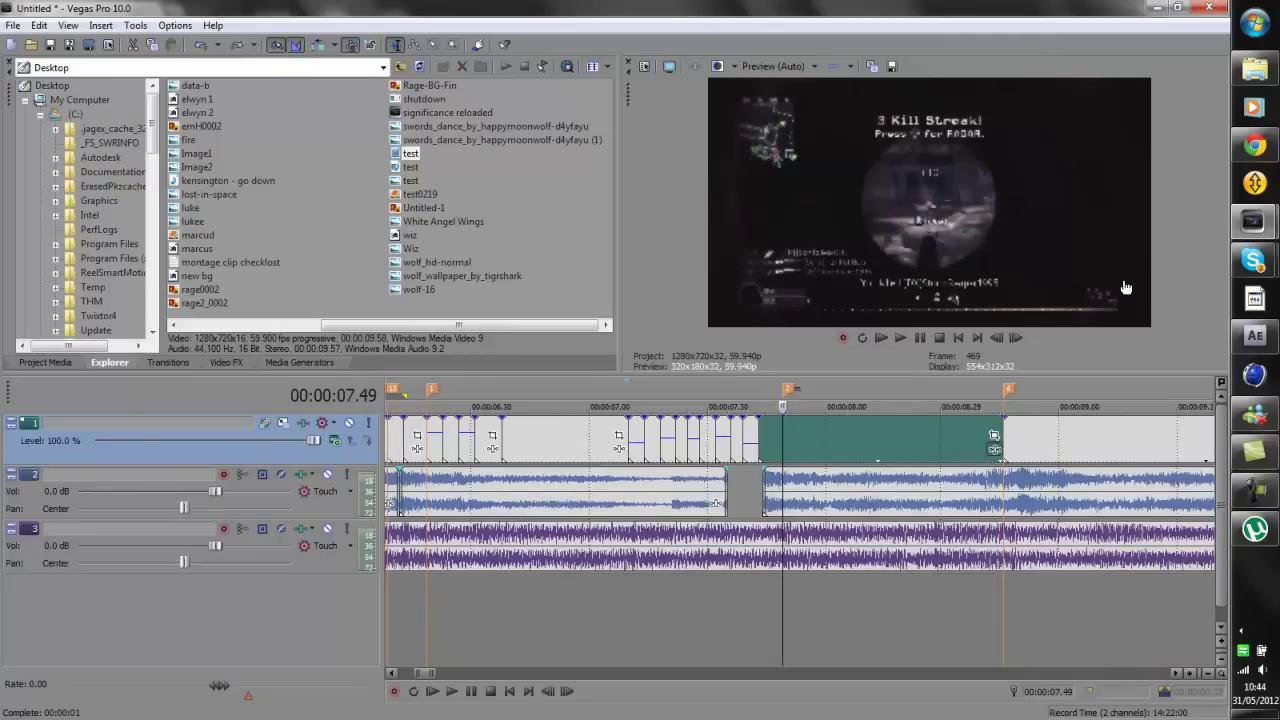
Add a keyframed Sony Levels effect, ending at Input end 1.000, to the piece starting at 00:00:07.43, and play it back
key(Return)
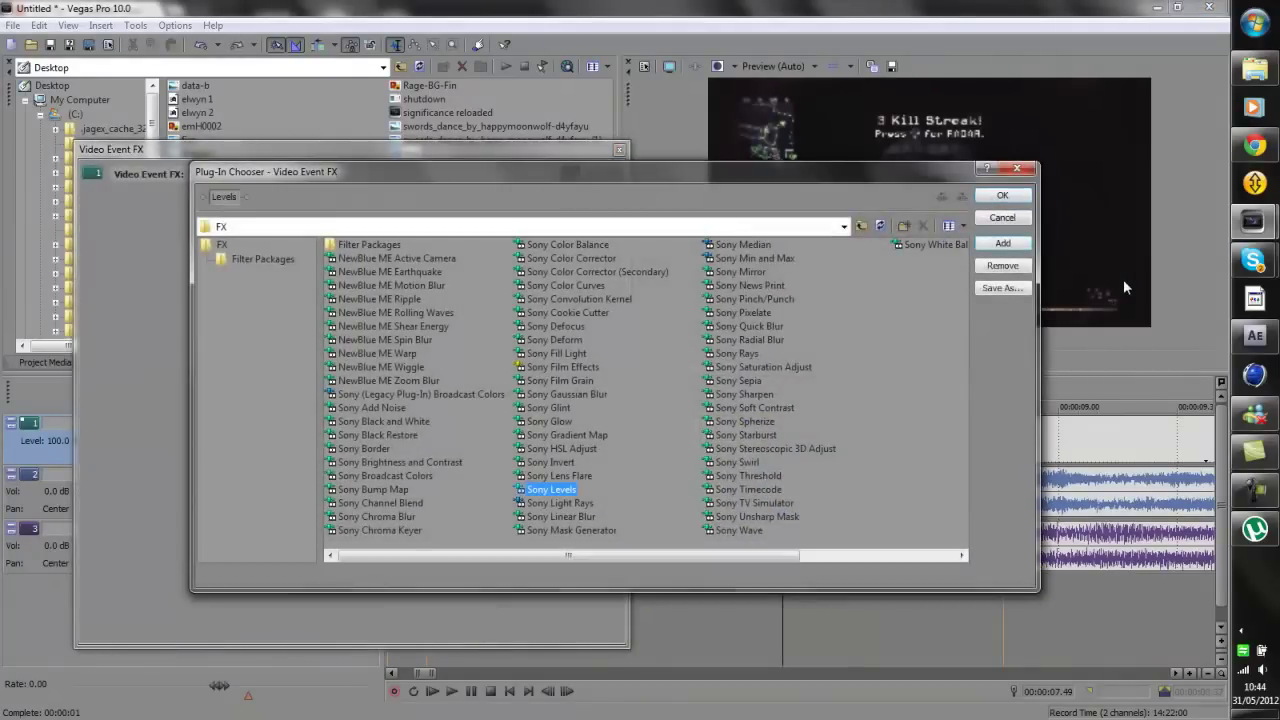
key(Return)
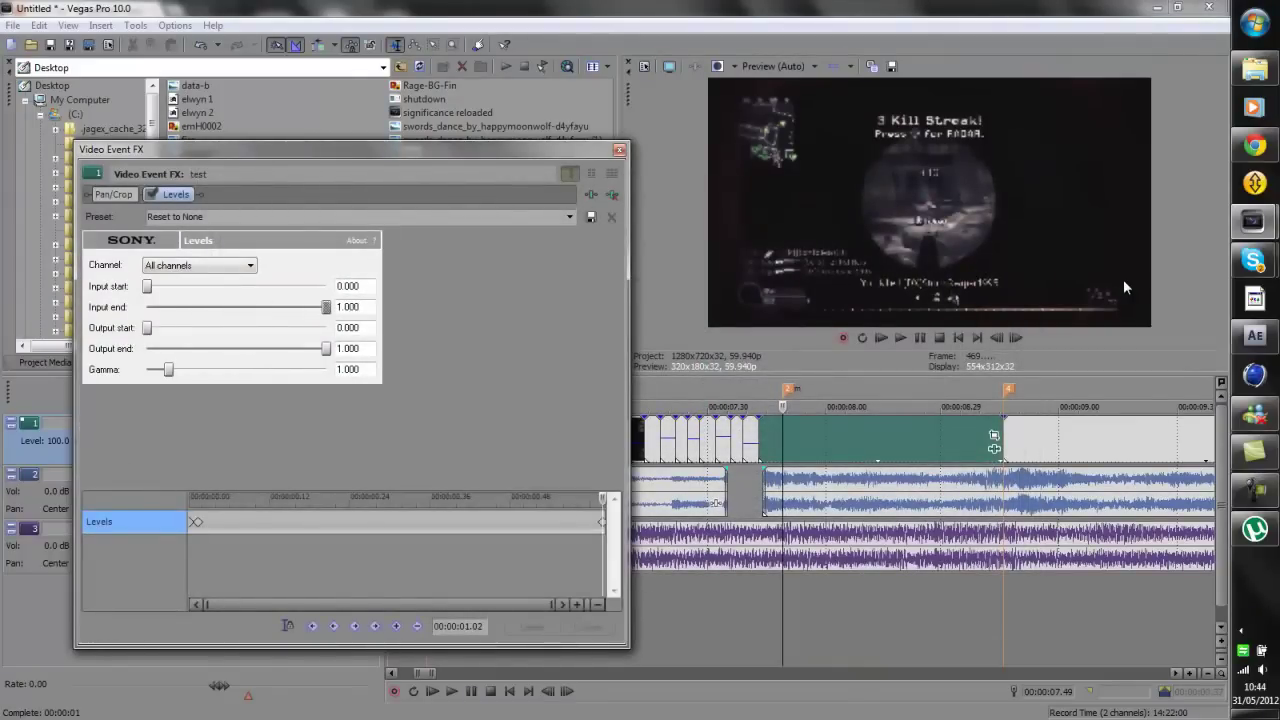
click(620, 150)
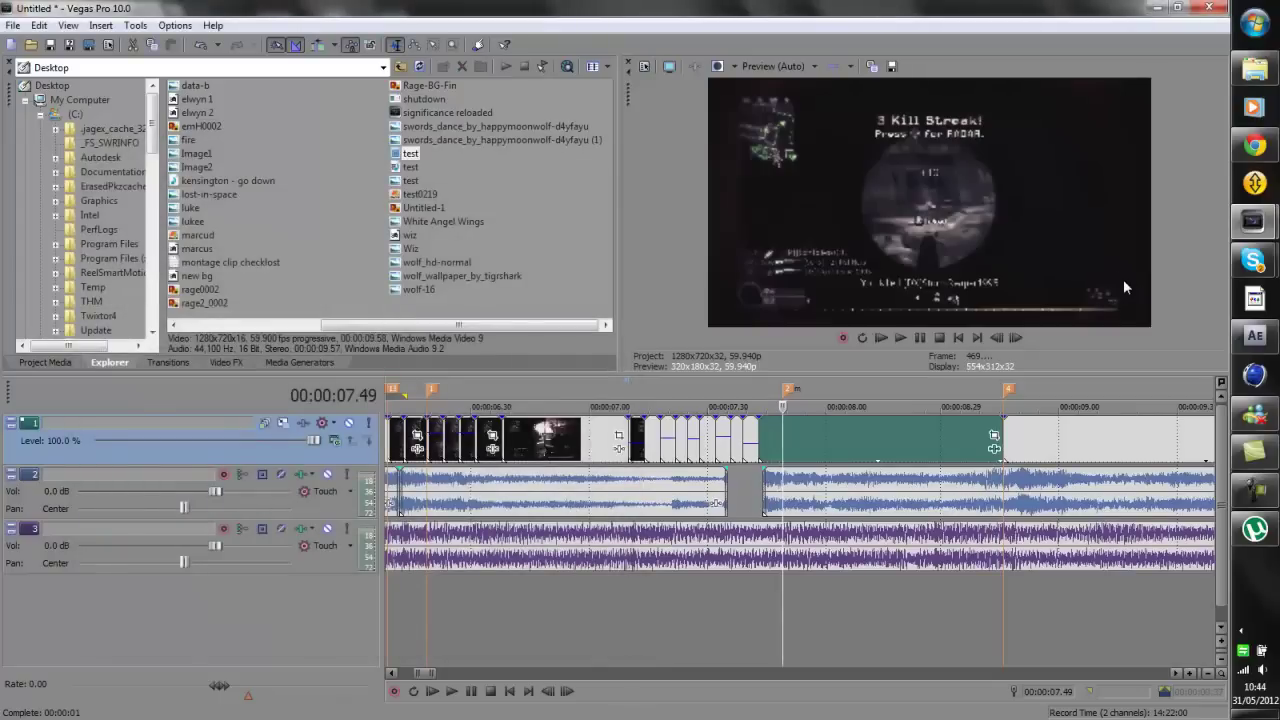
key(space)
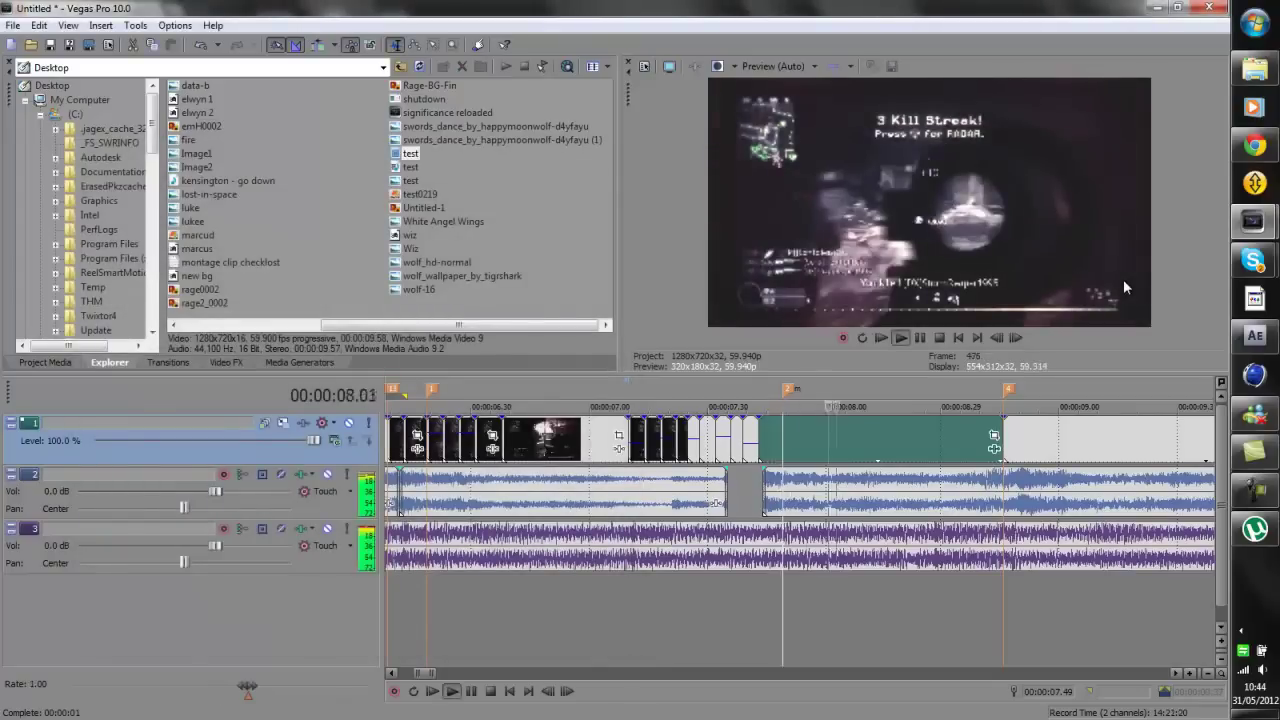
Stop playback and select the time range from 00:00:04.47 to 00:00:13.02
scroll(1124, 281, down, 3)
key(space)
scroll(1124, 281, down, 3)
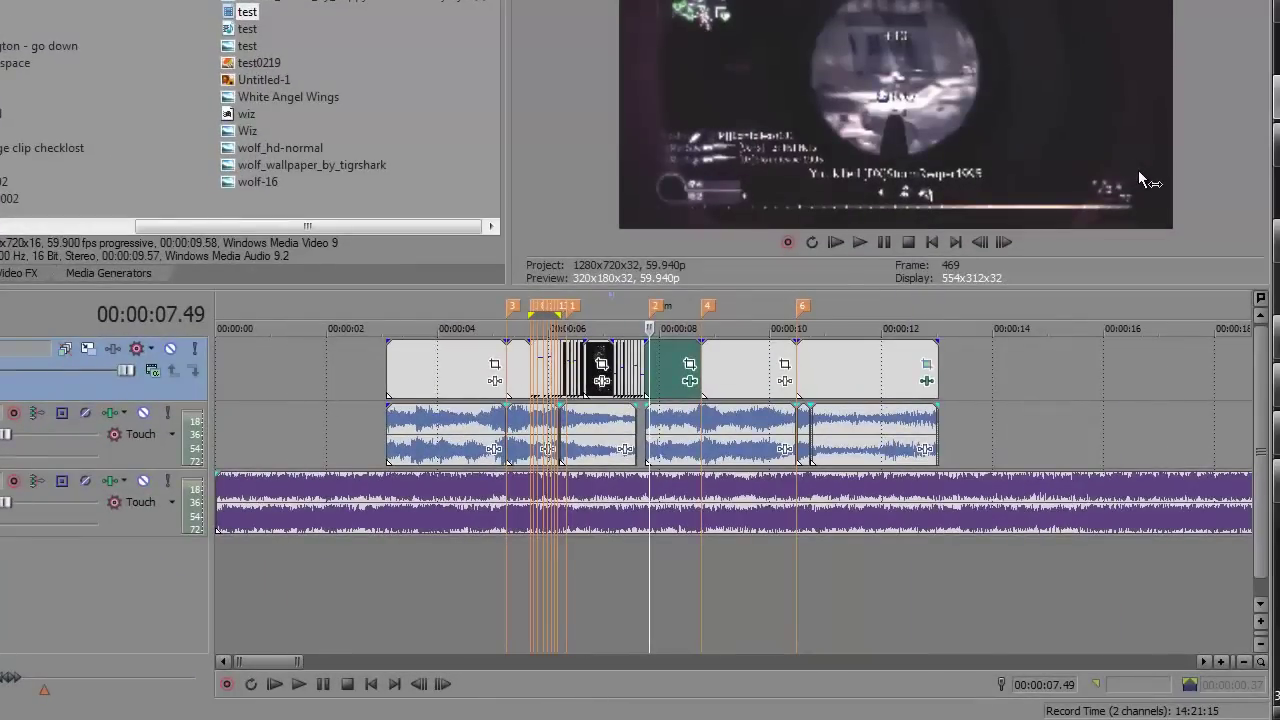
drag(482, 590, 938, 590)
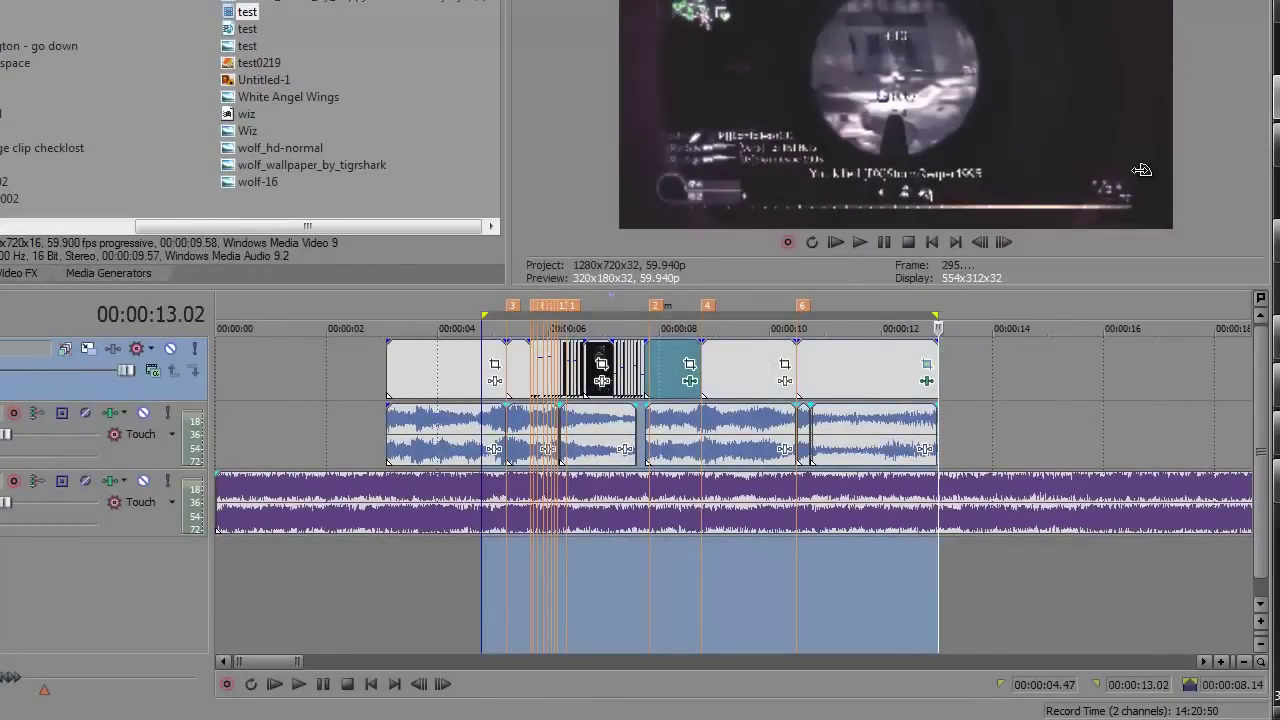